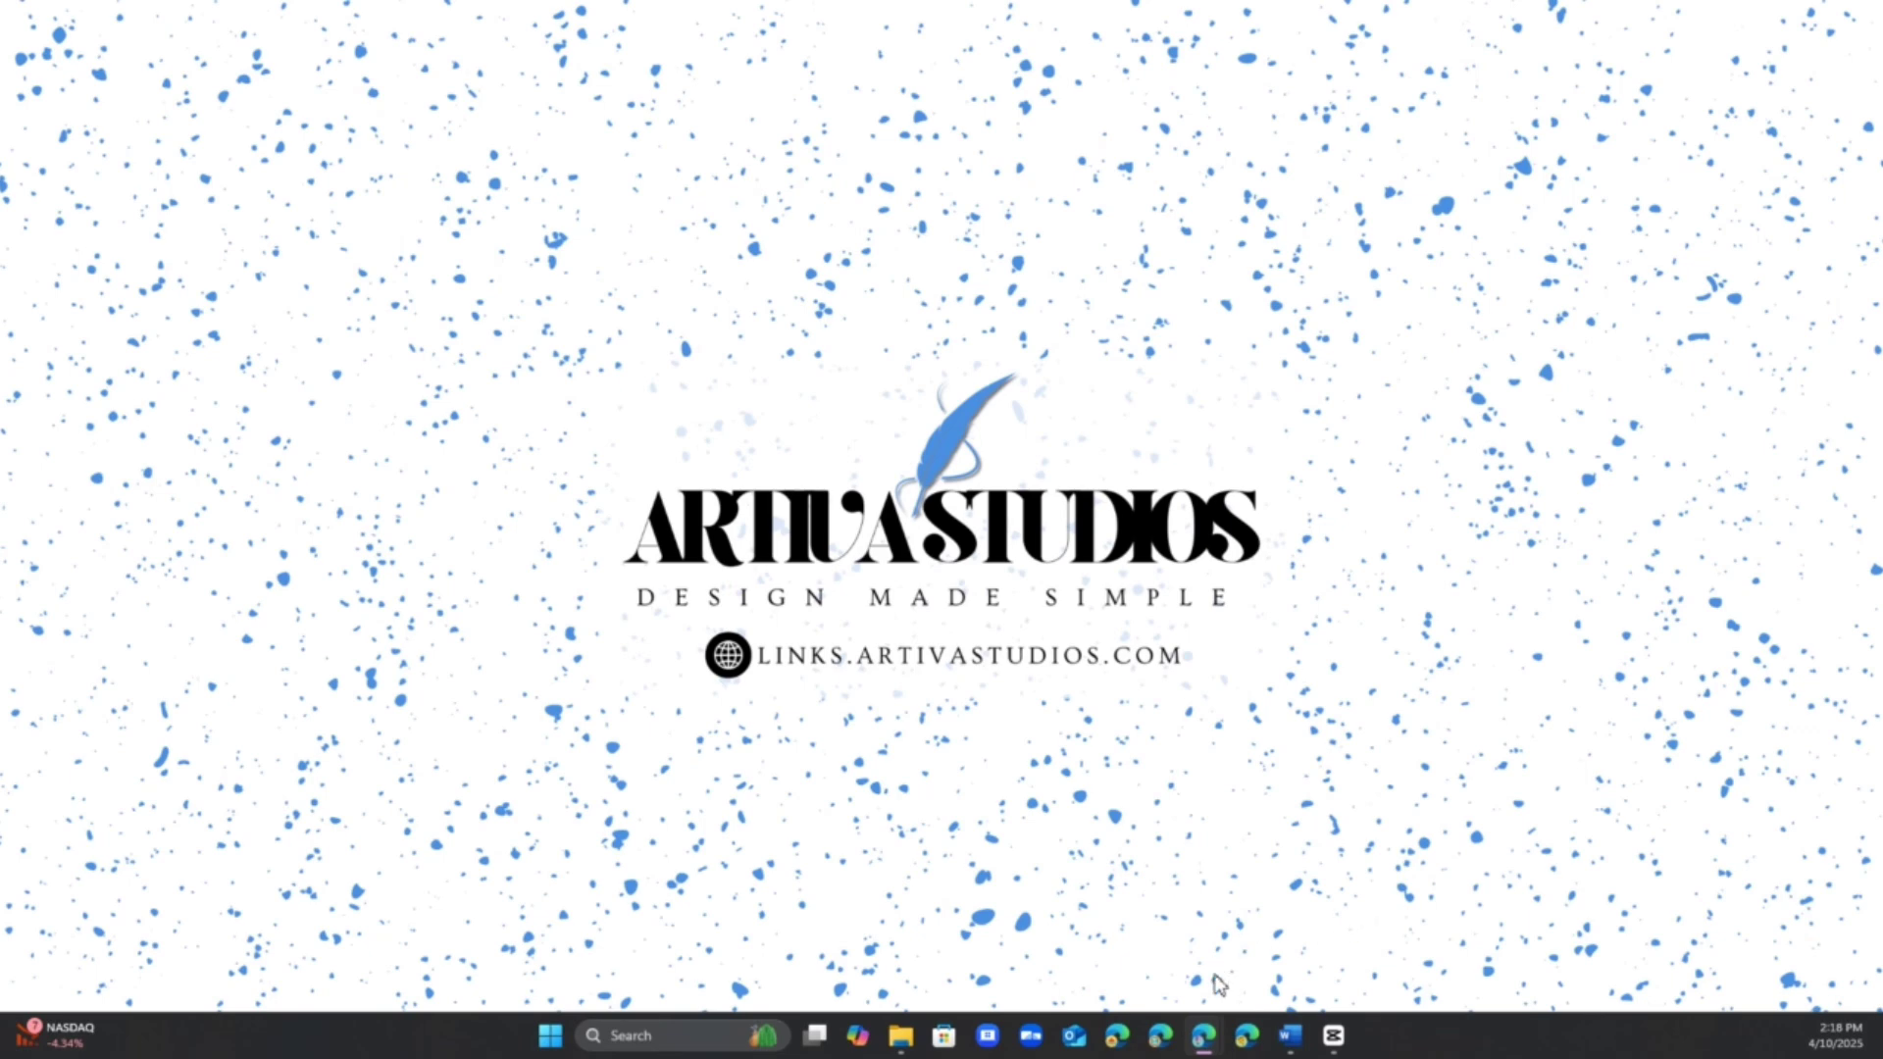
# Step: From the Thank You Page Template PDF, open the Editable Acuity Temps link in a new tab
pyautogui.moveTo(1209, 1037)
pyautogui.click(1143, 937)
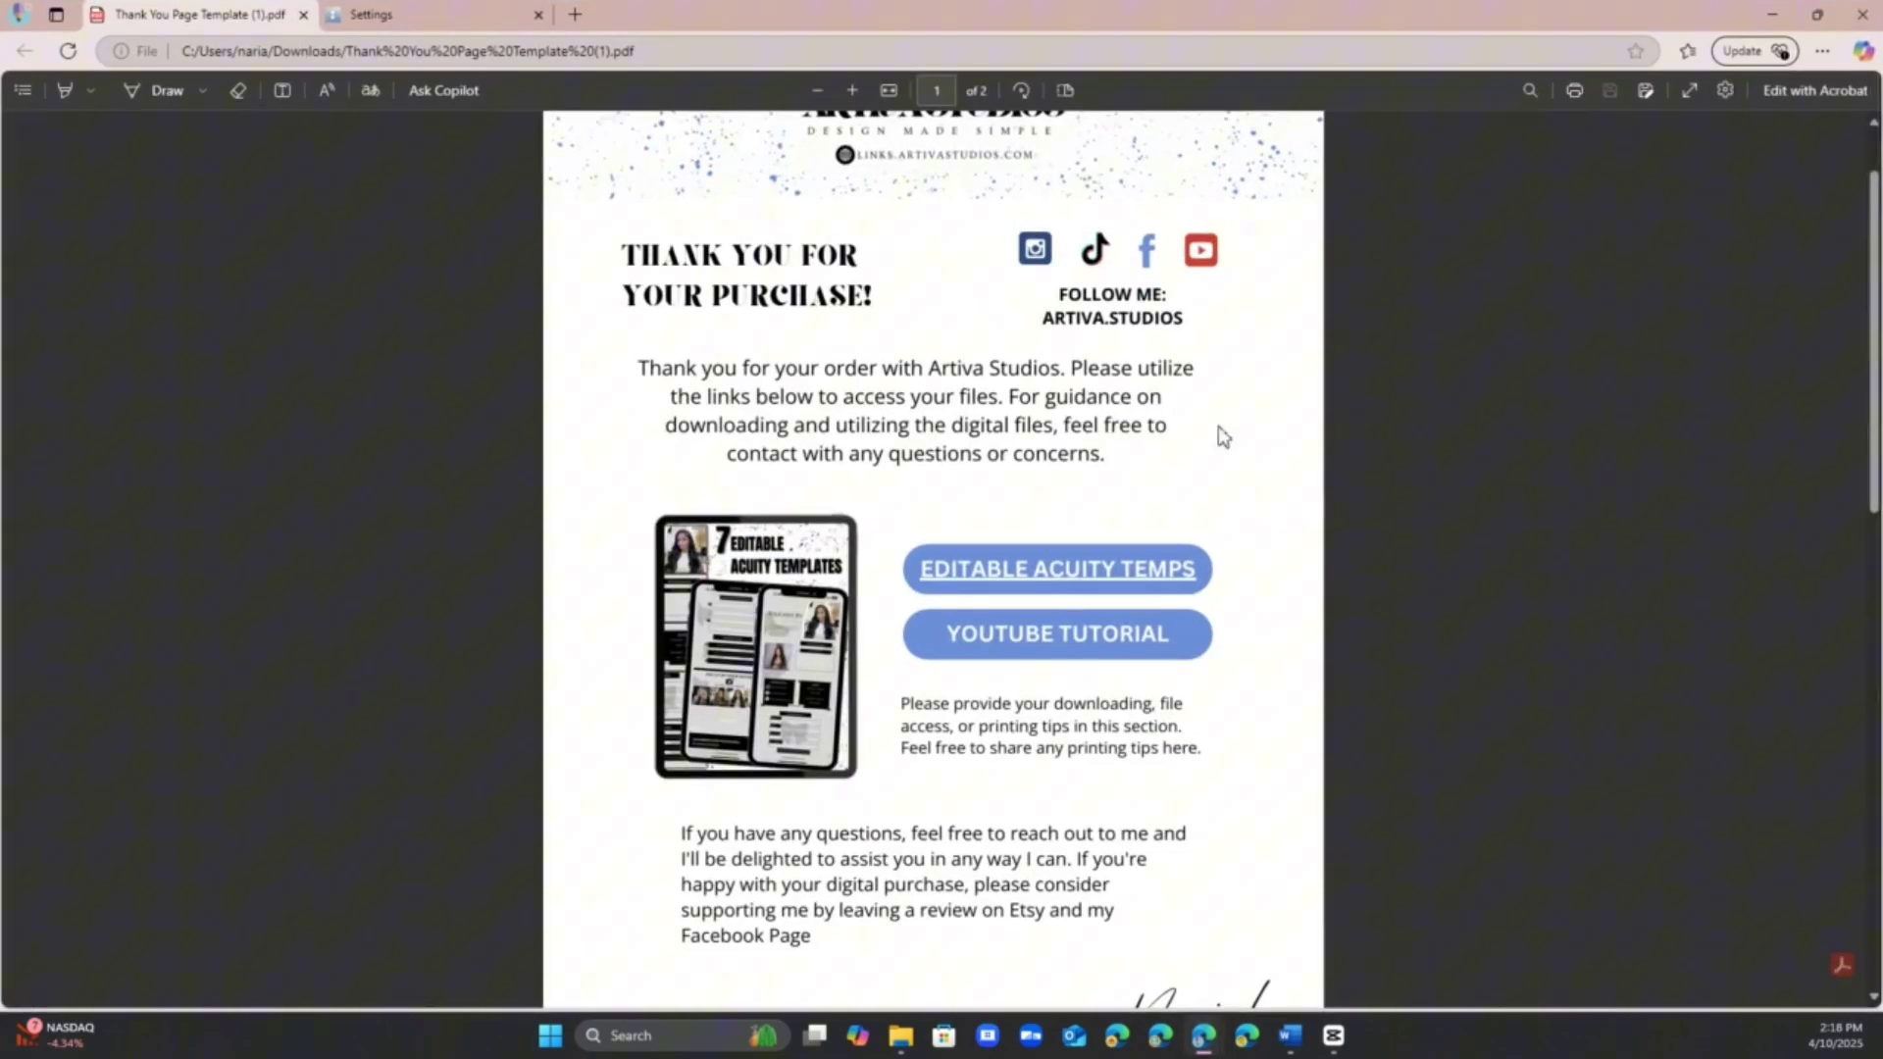
pyautogui.scroll(1, 1385, 628)
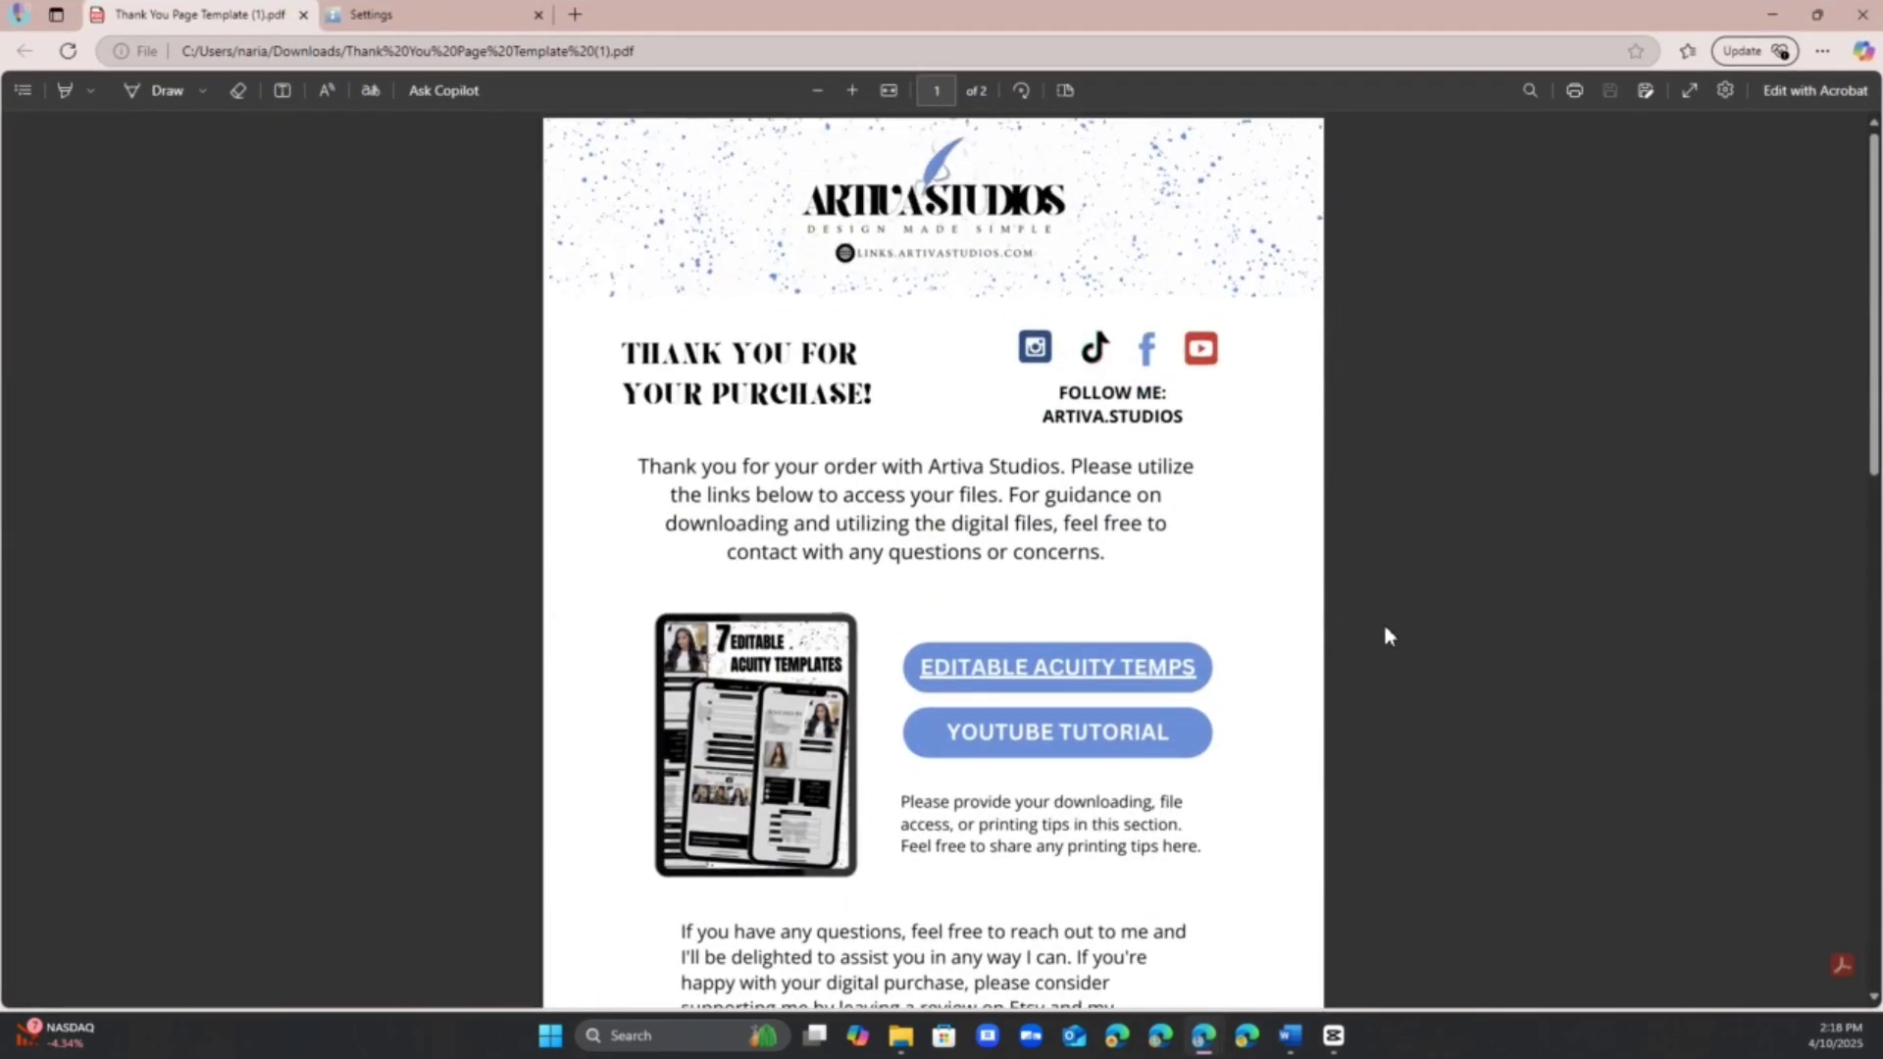
pyautogui.rightClick(1106, 667)
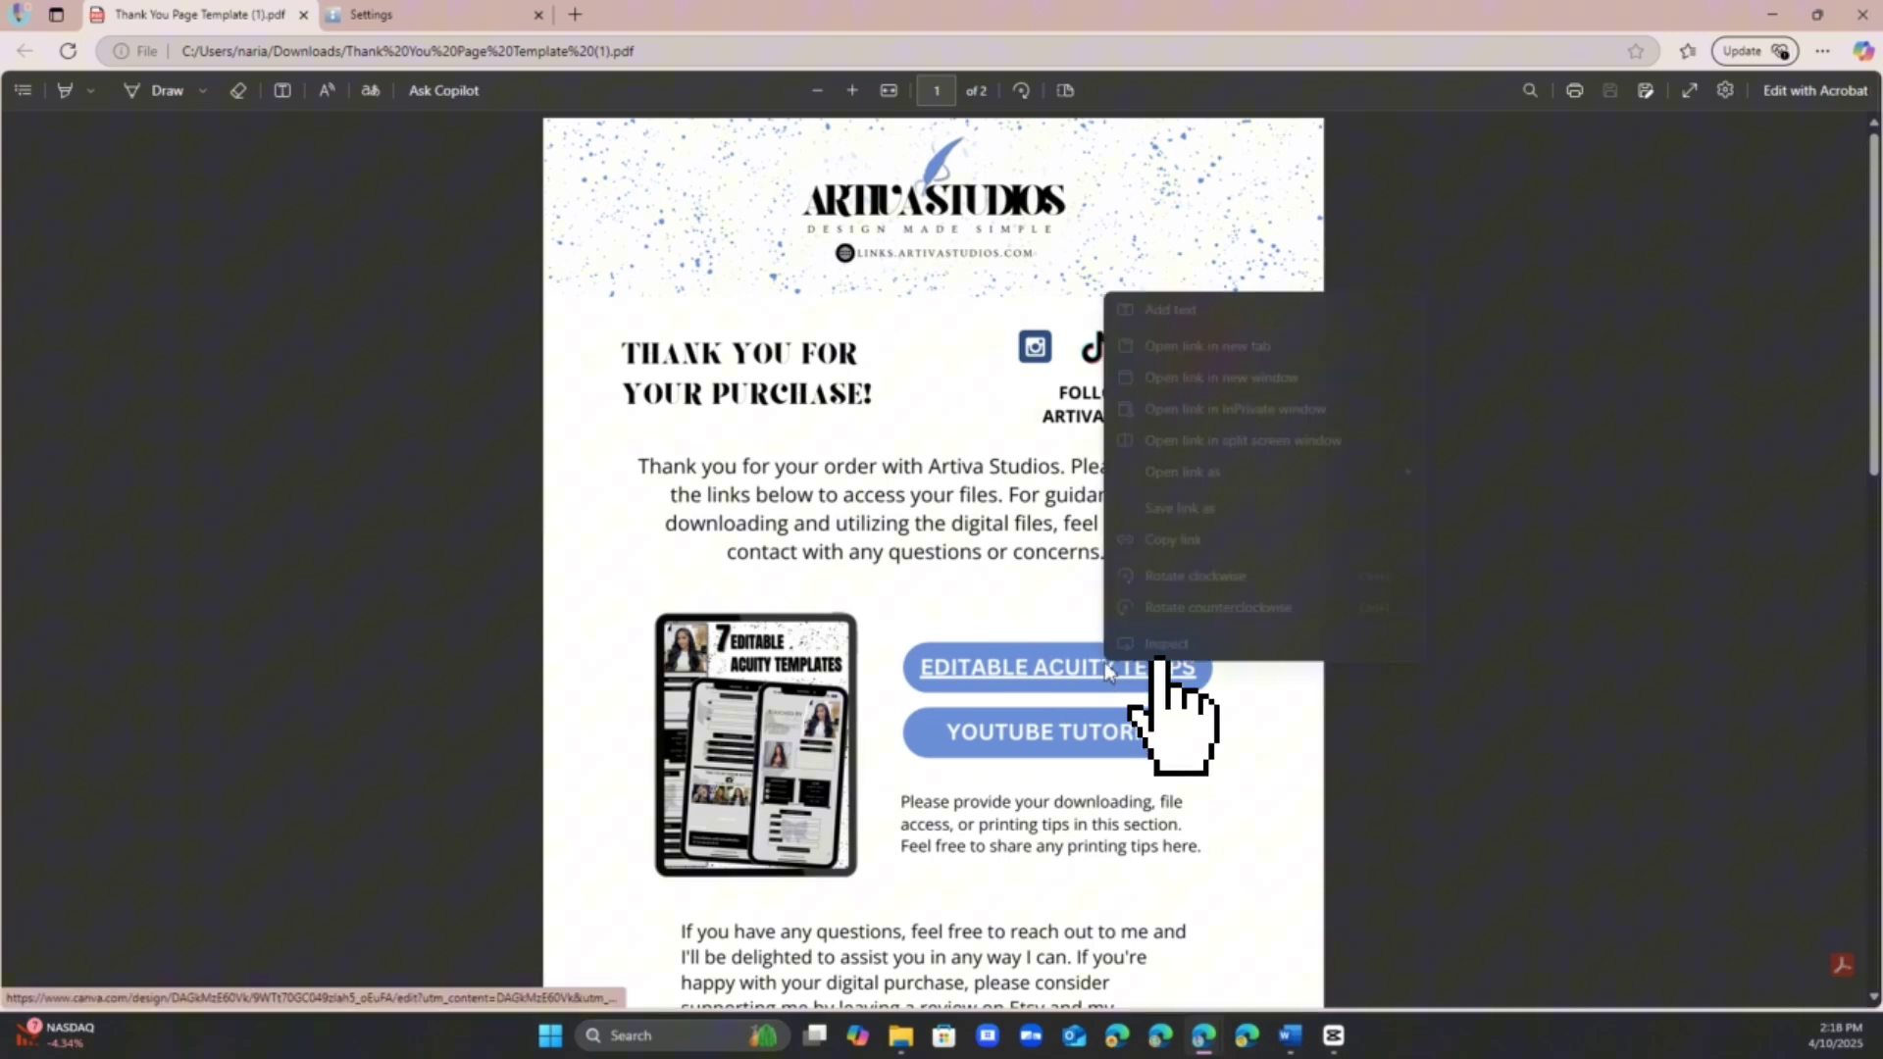
pyautogui.click(1194, 363)
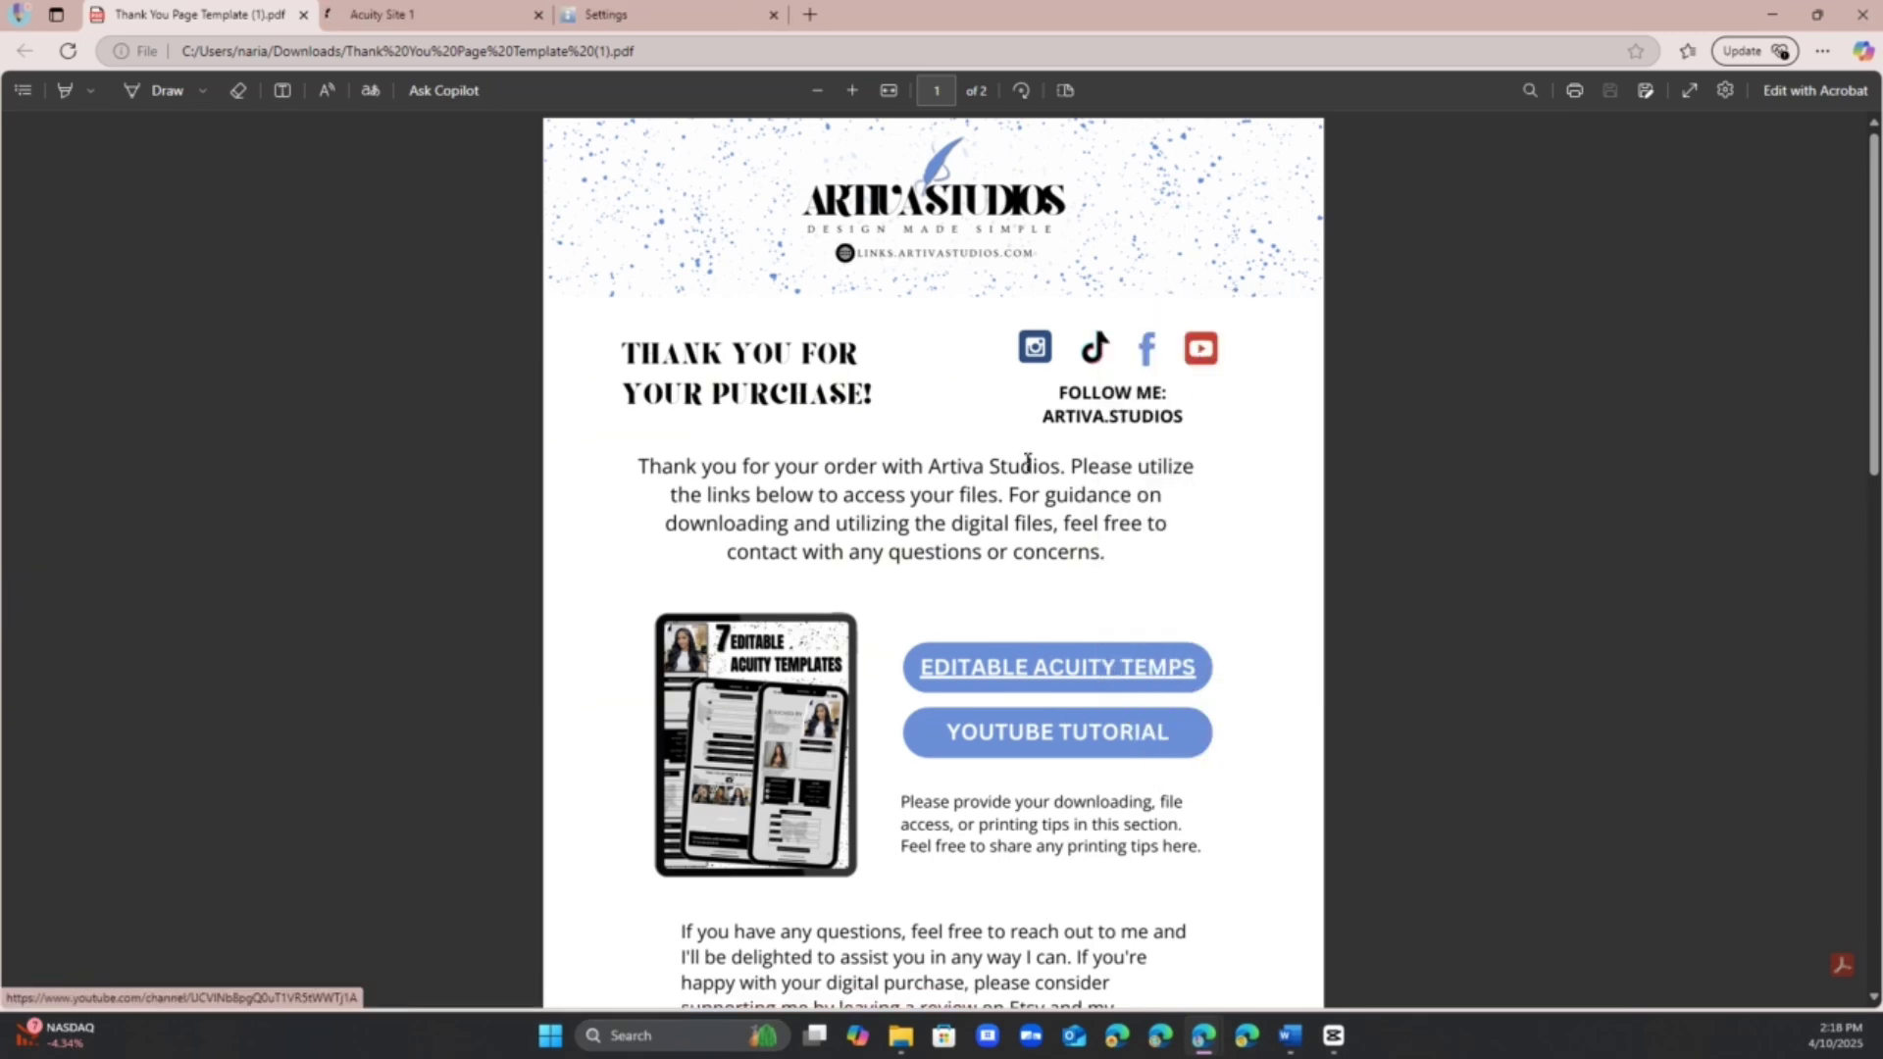
pyautogui.click(422, 13)
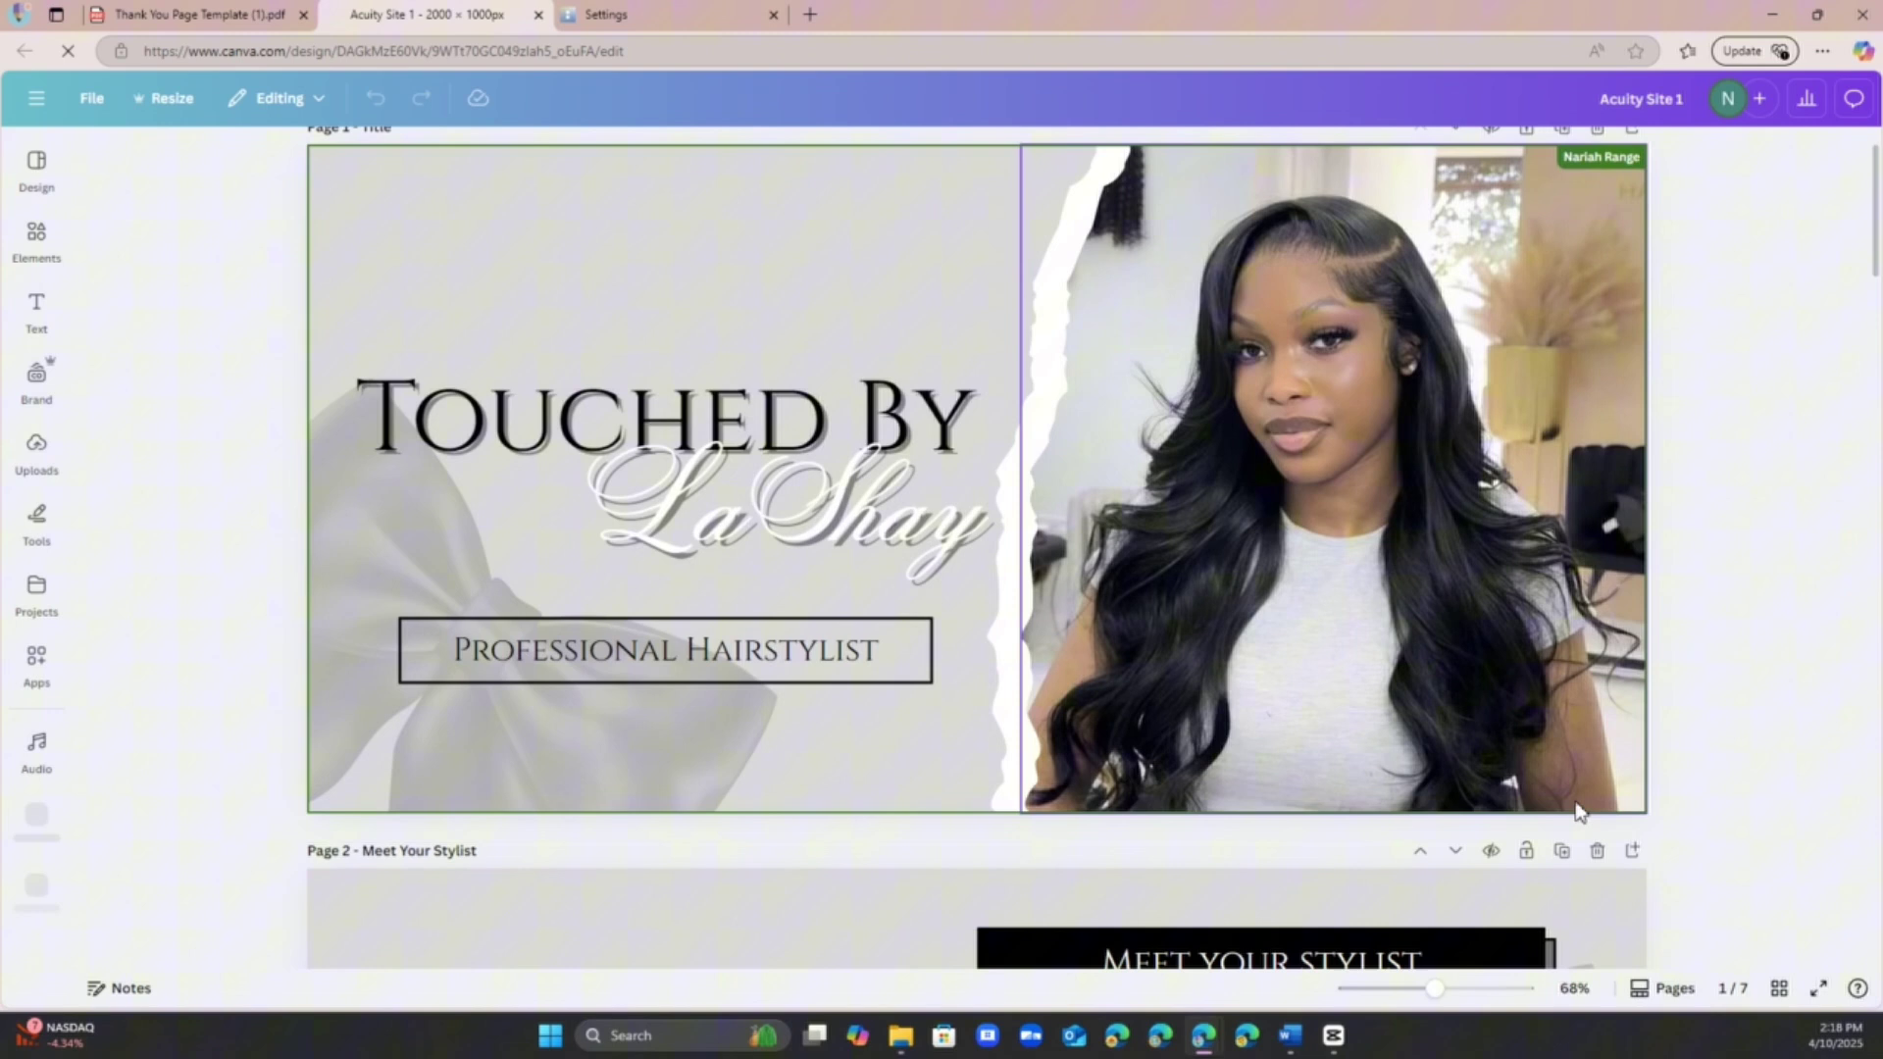
# Step: Scroll through the Acuity Site 1 pages from page 1, then show all seven in grid view
pyautogui.click(1857, 987)
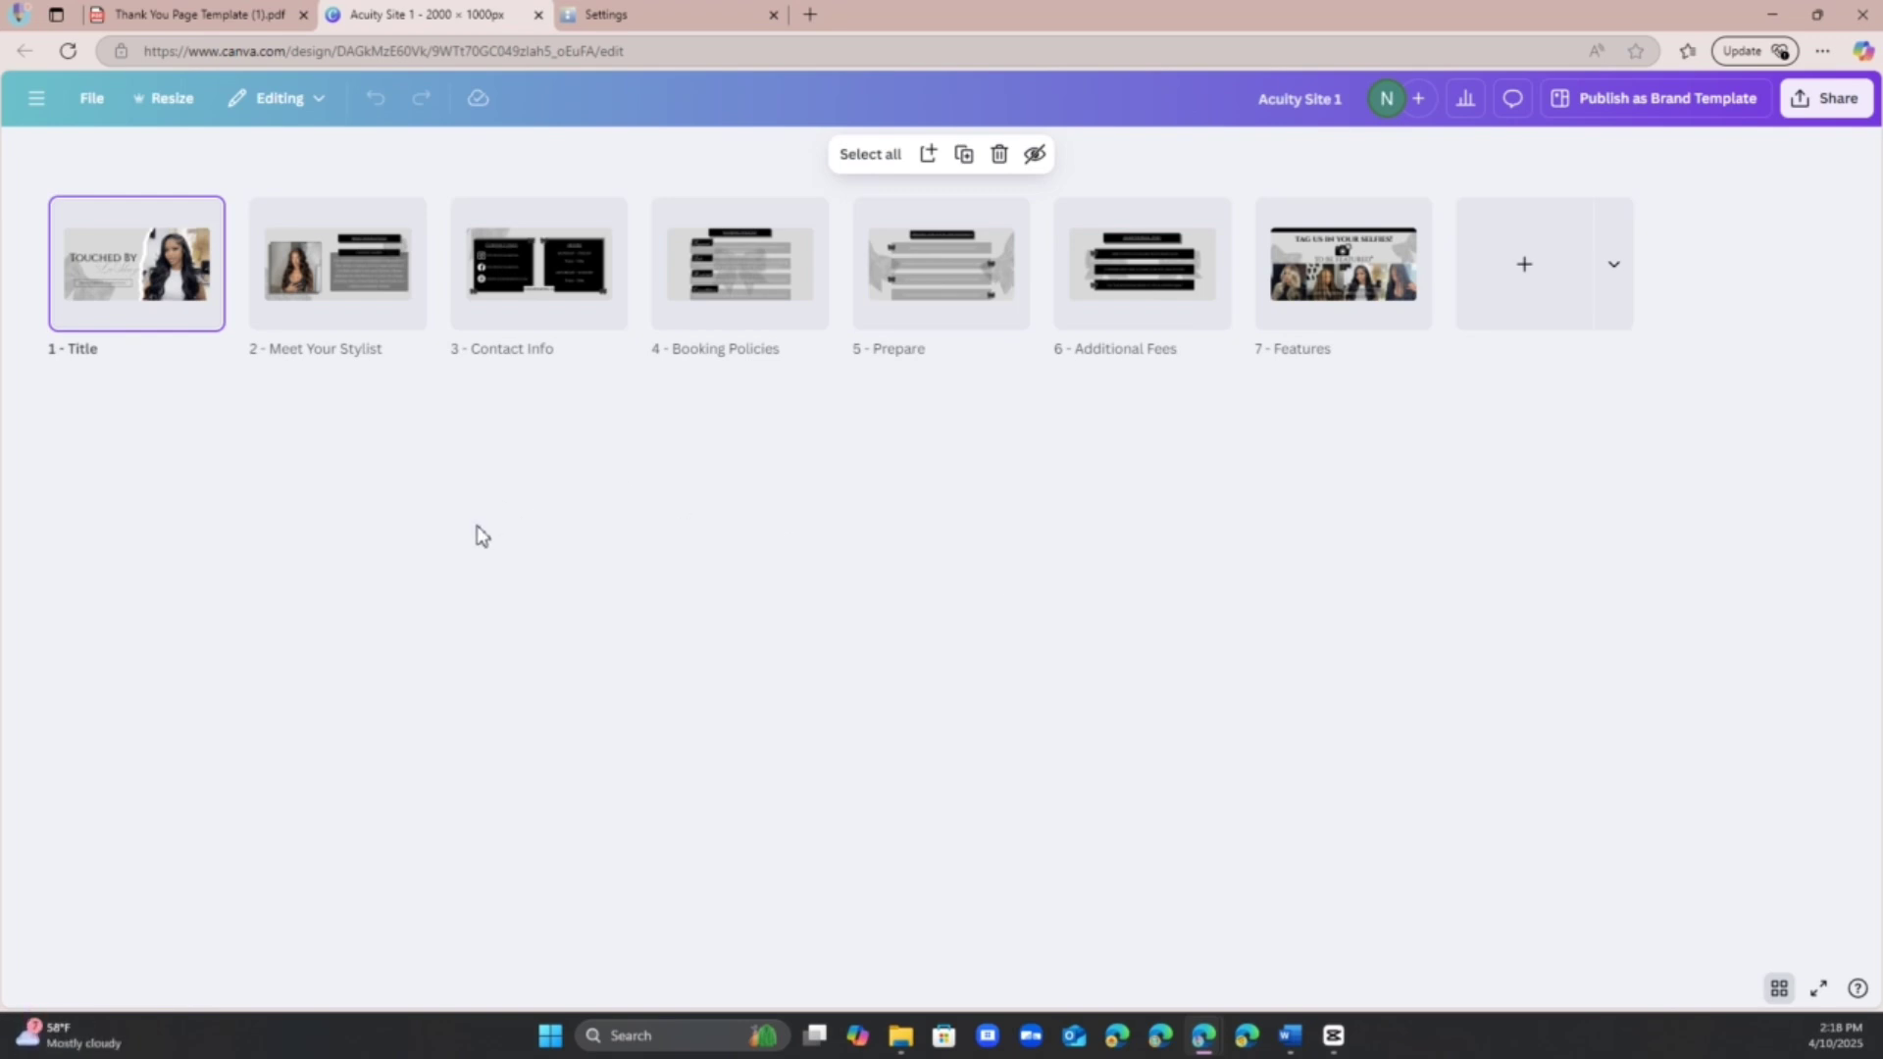
pyautogui.doubleClick(159, 287)
pyautogui.scroll(-4, 975, 693)
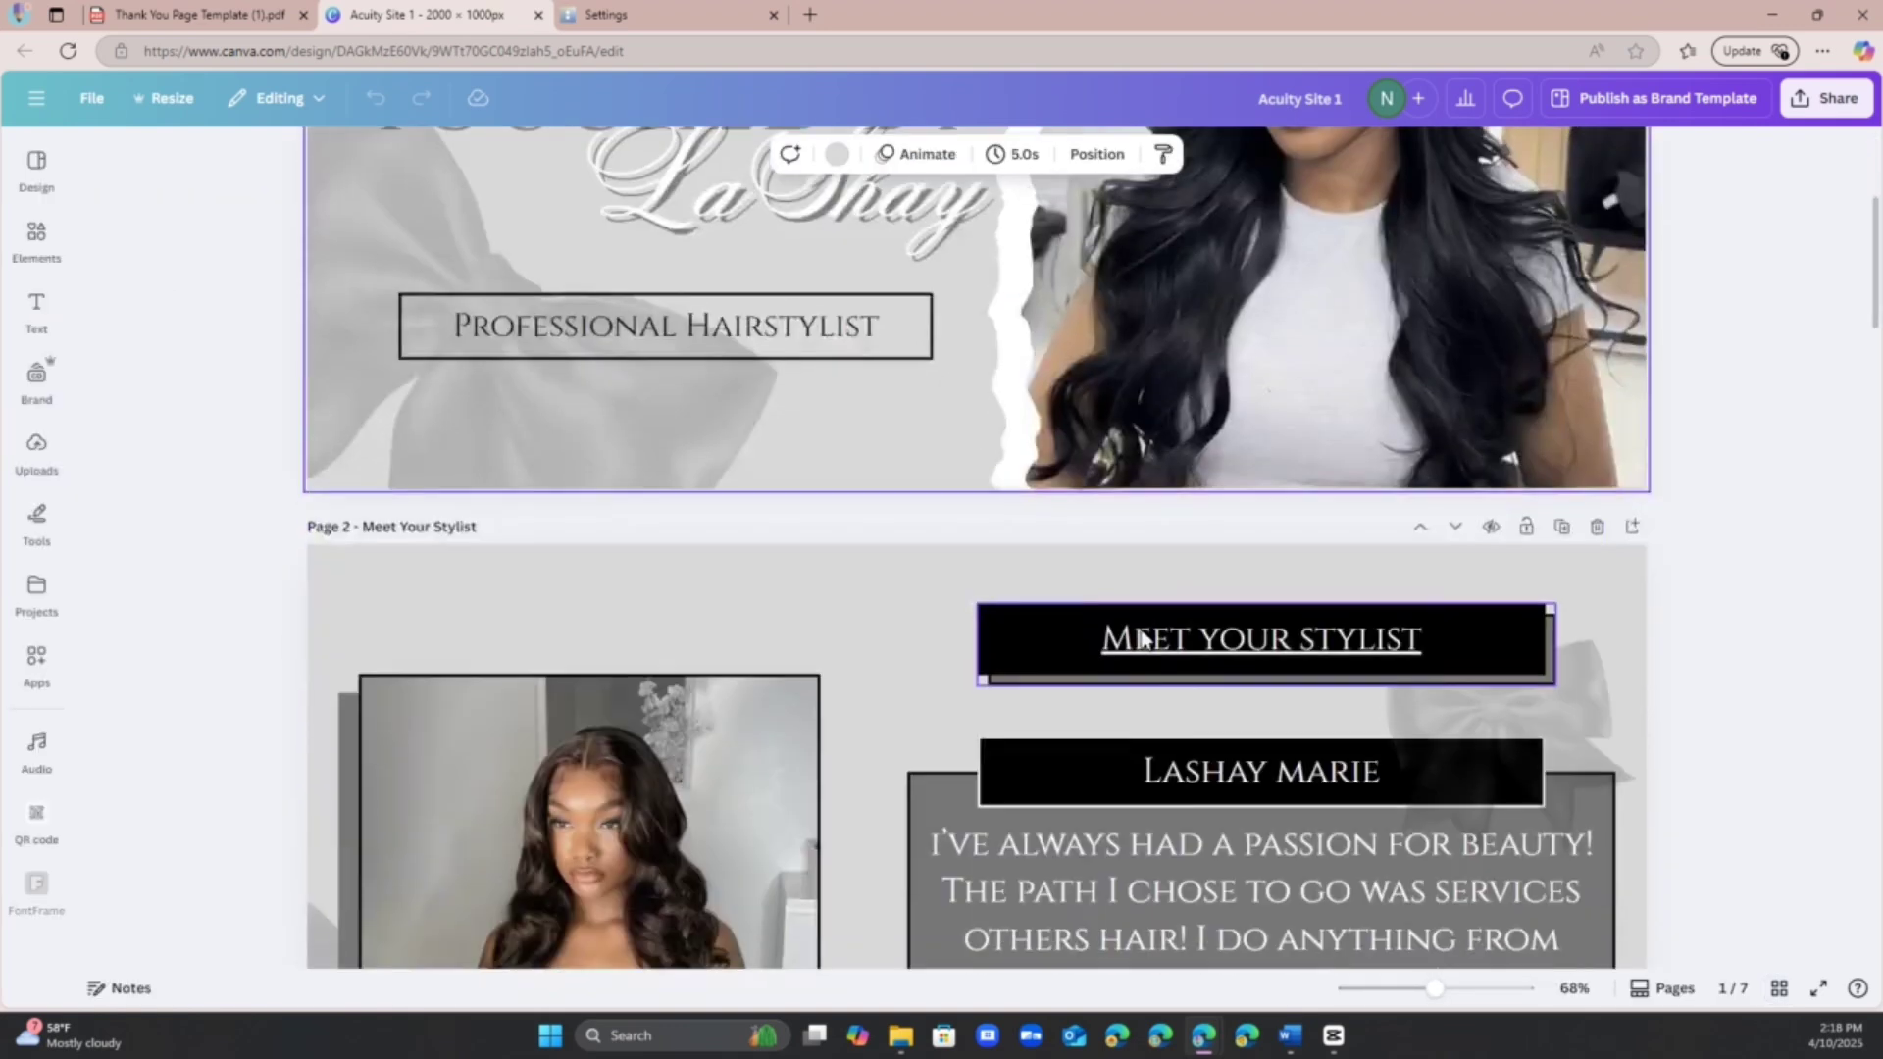
pyautogui.scroll(-10, 1140, 637)
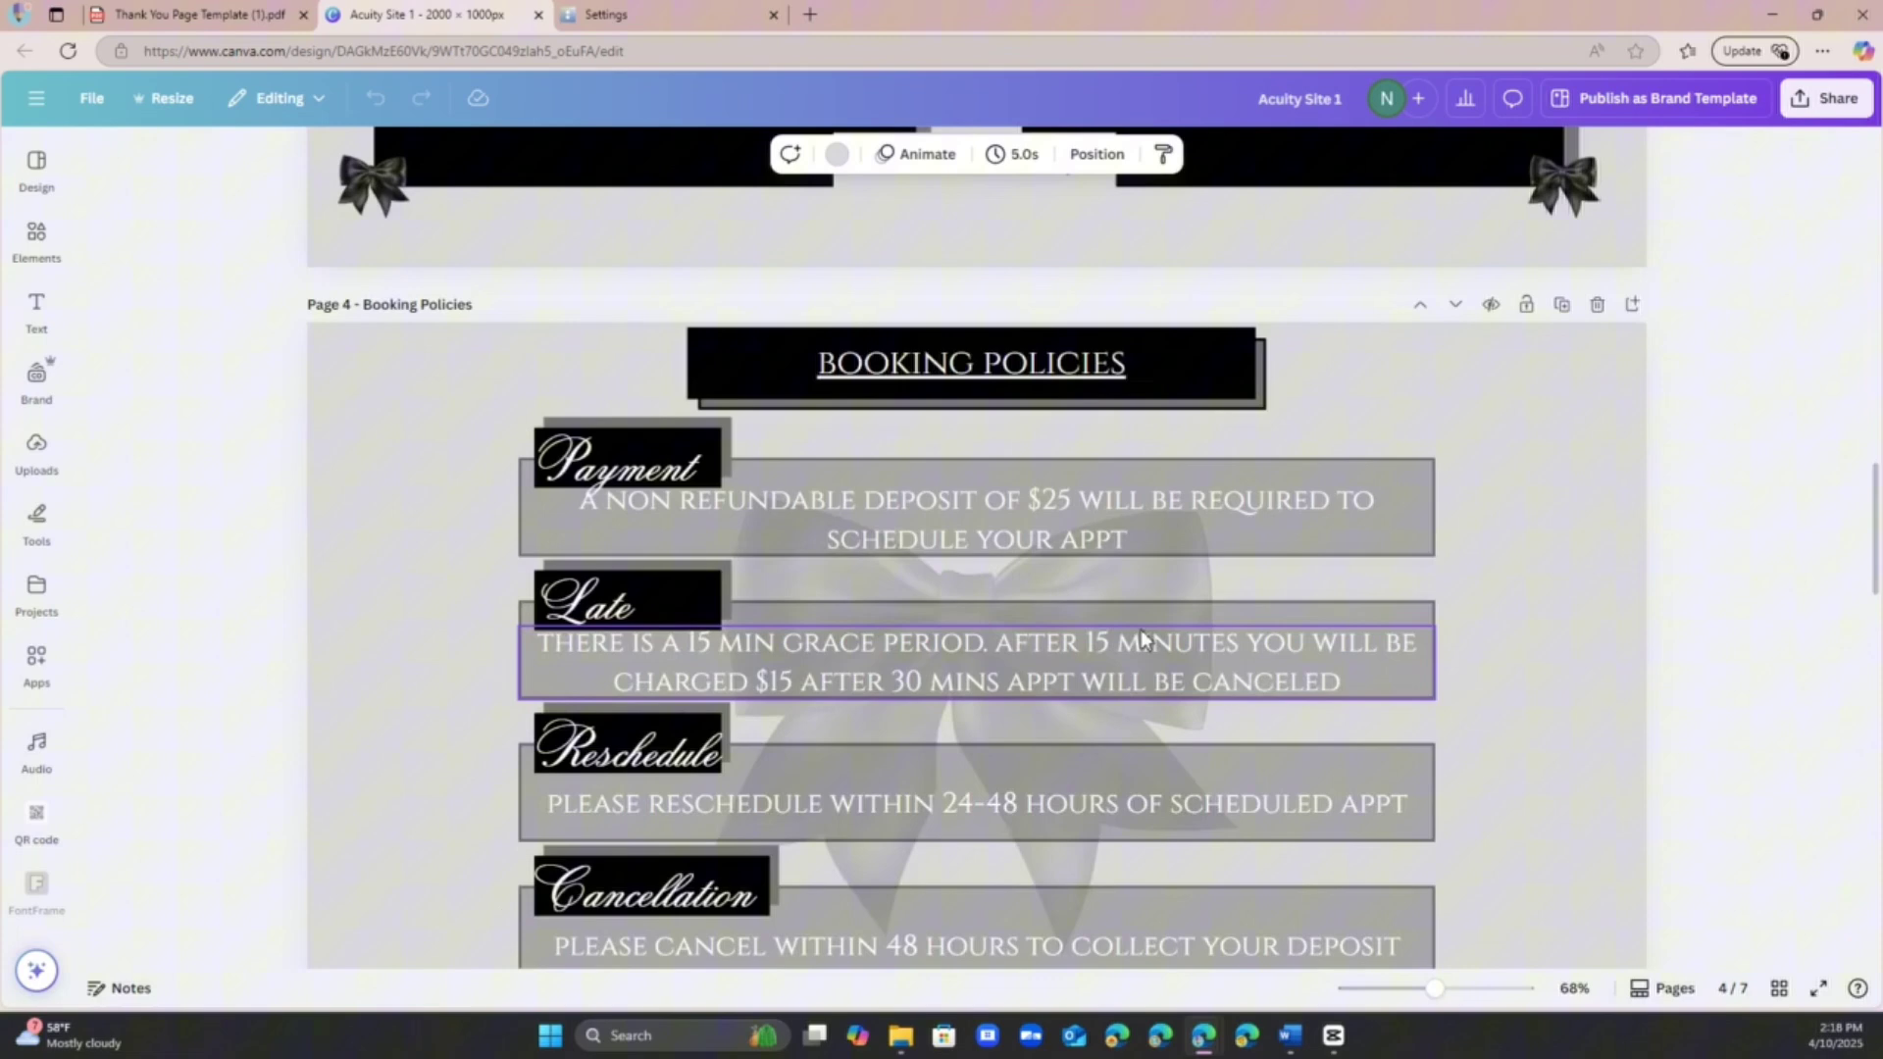
pyautogui.scroll(-12, 1143, 638)
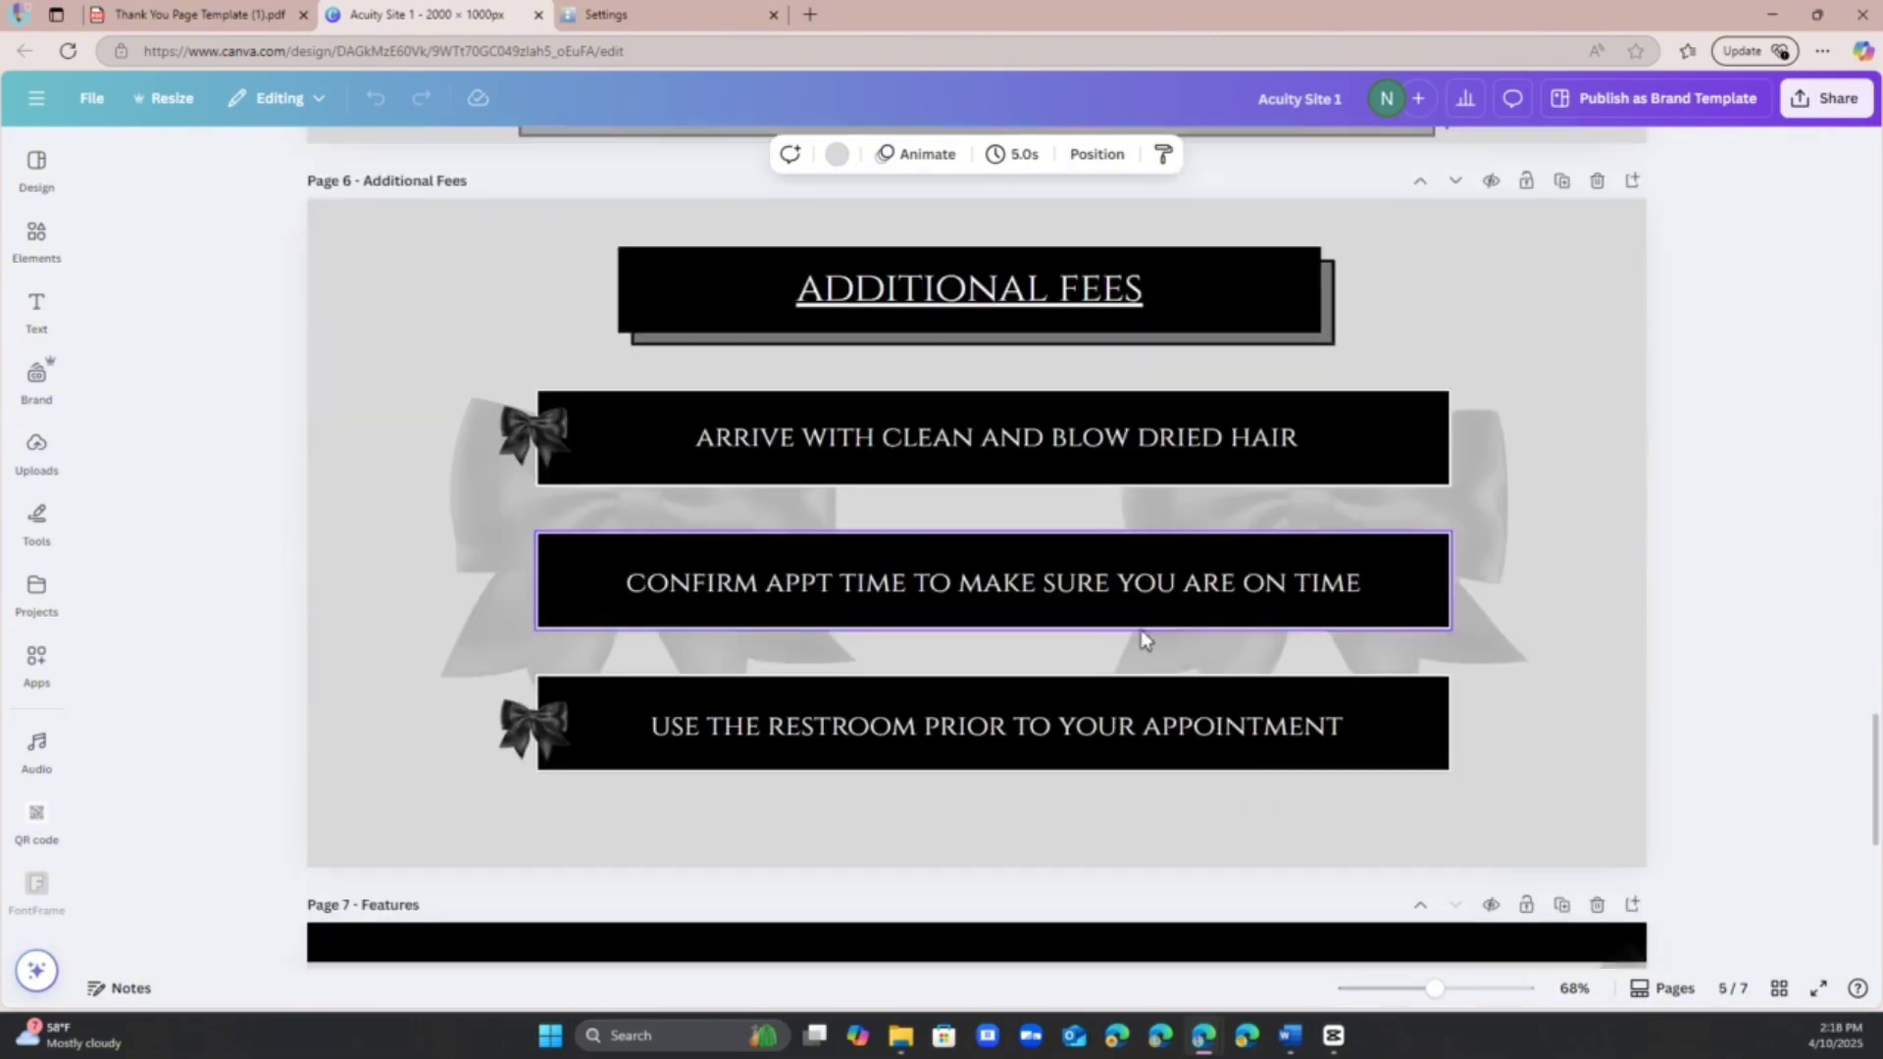
pyautogui.click(1778, 988)
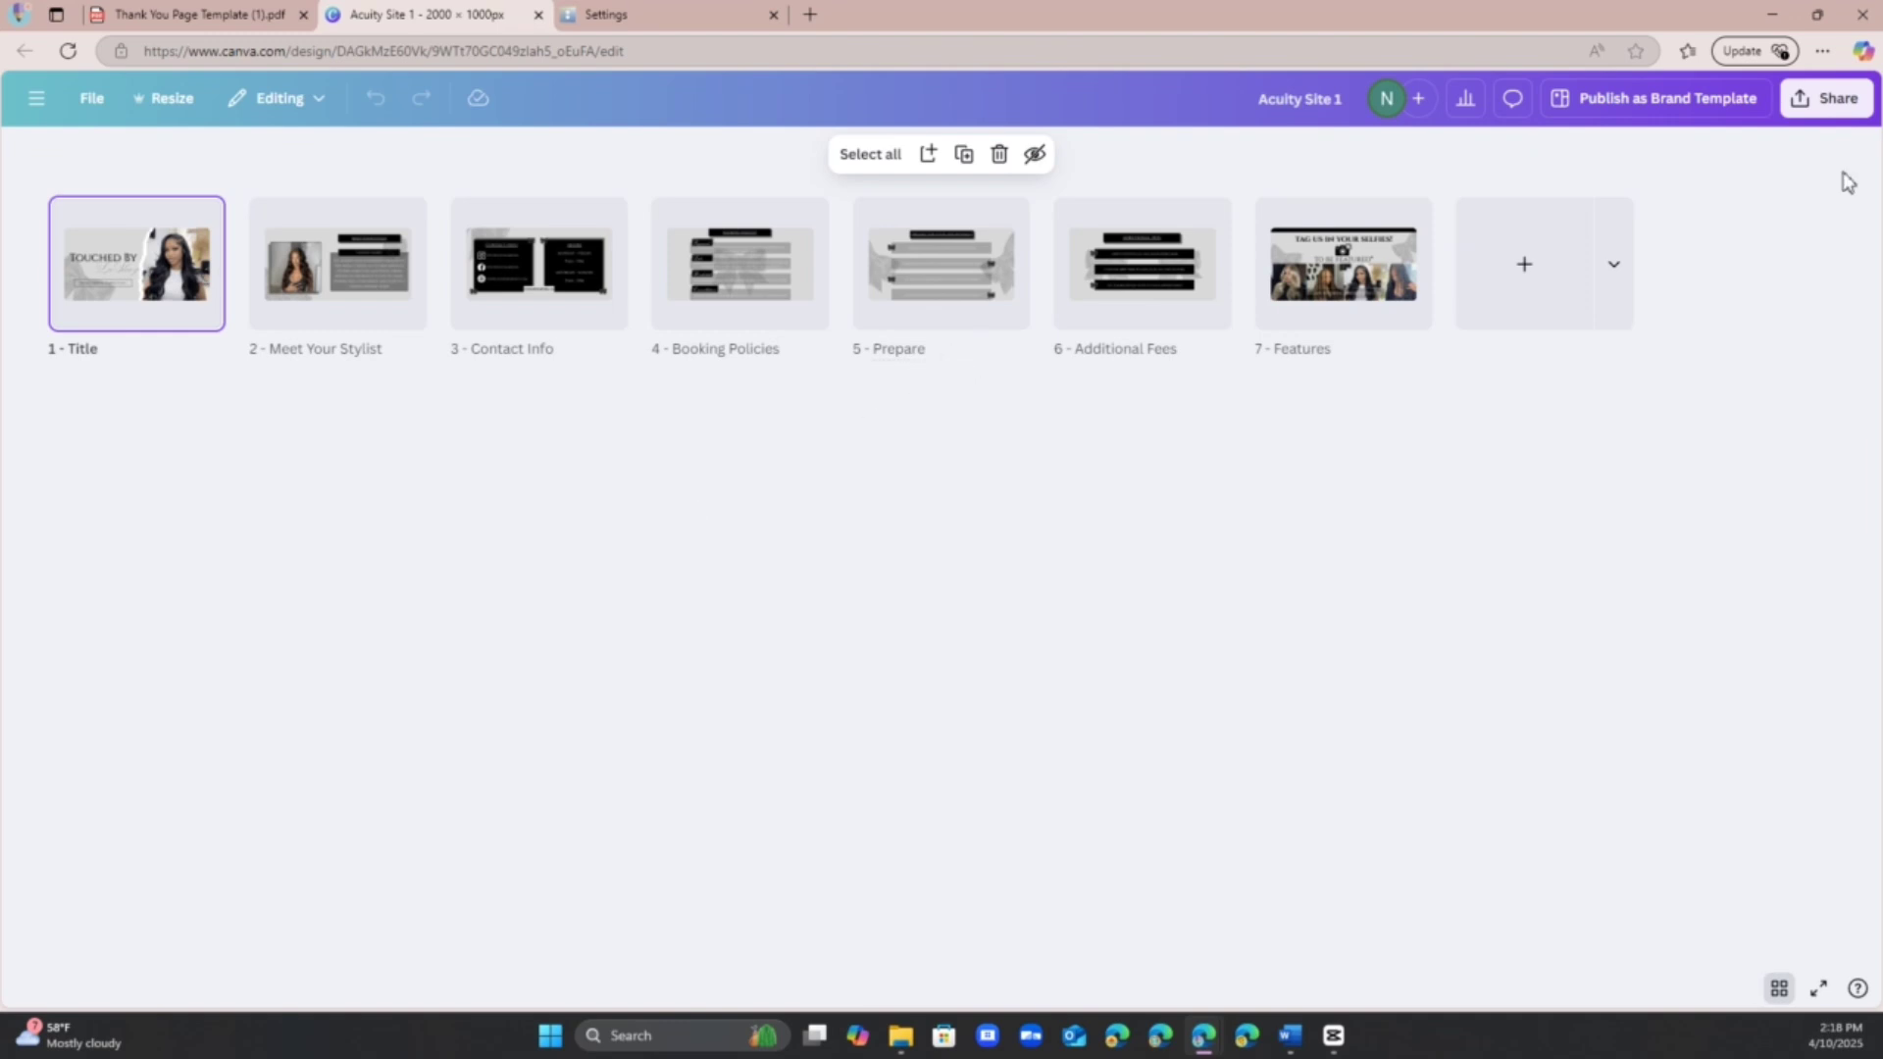
# Step: Choose JPG as the download file type for the Acuity Site 1 design
pyautogui.click(1836, 107)
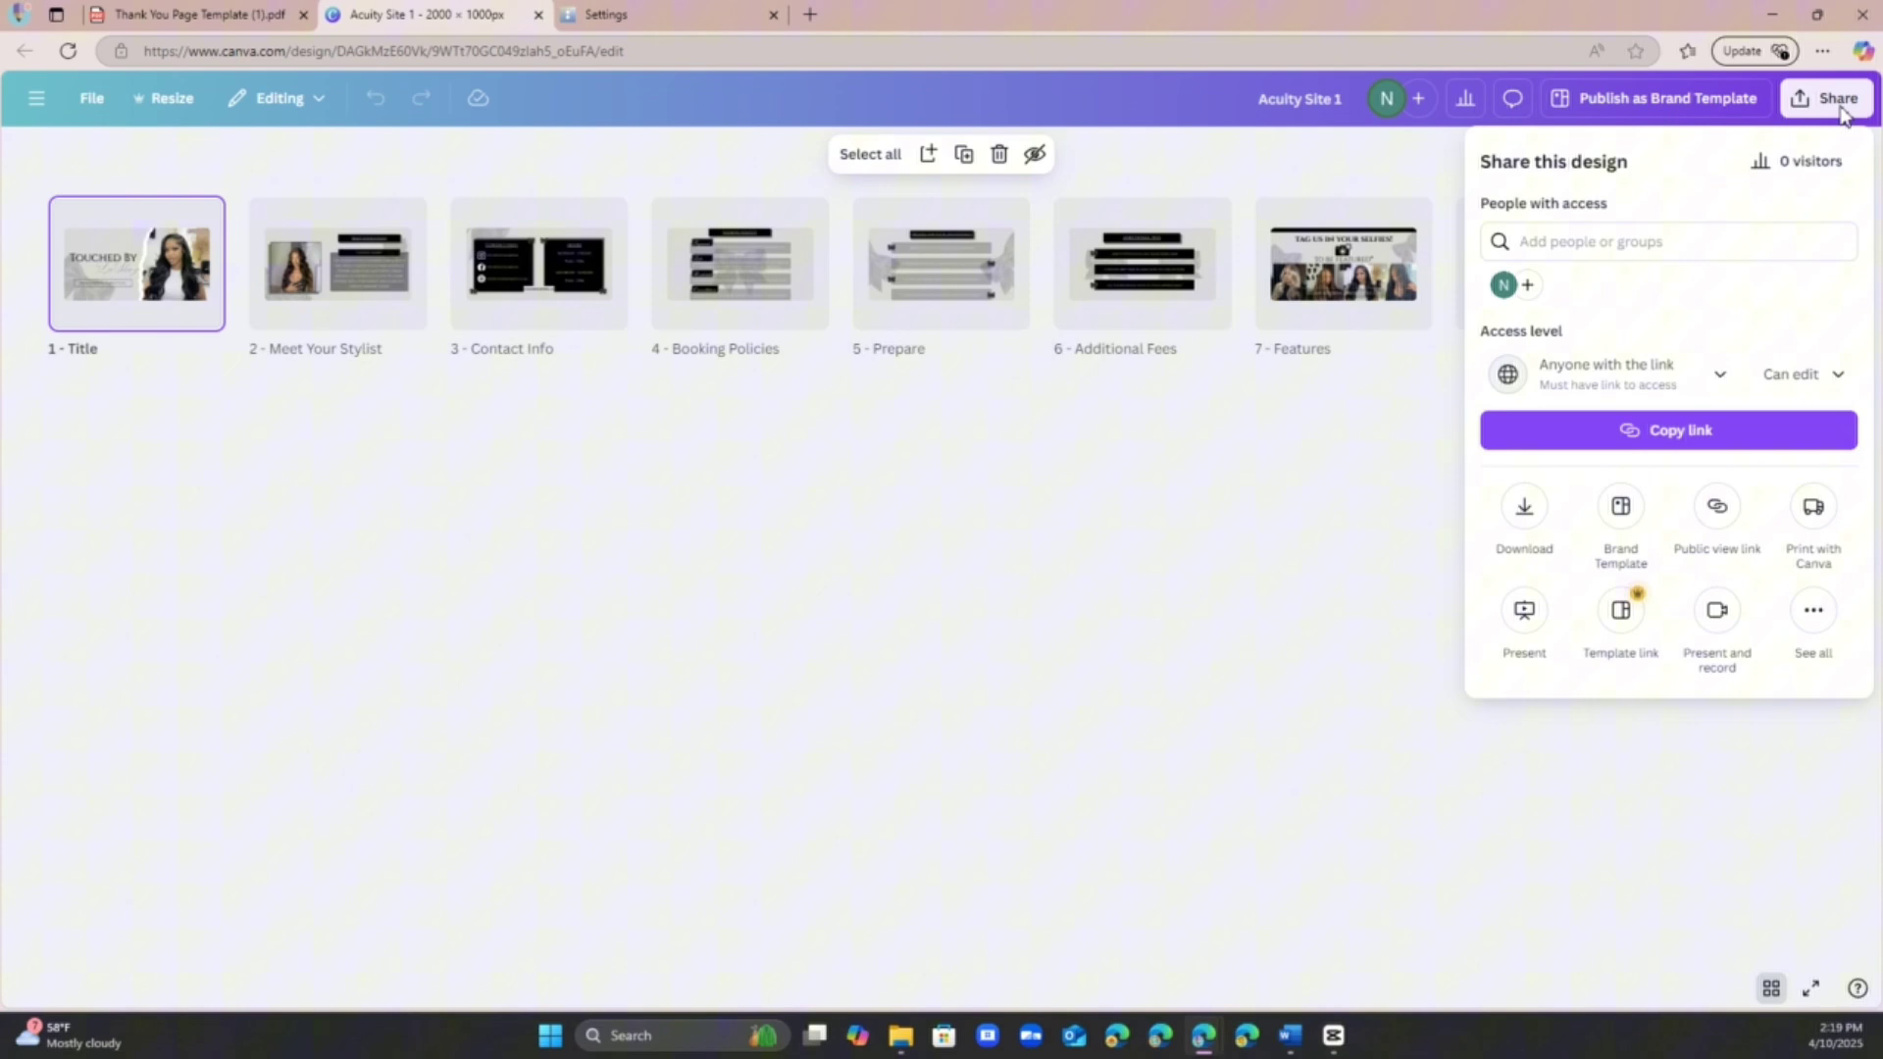
pyautogui.click(1528, 508)
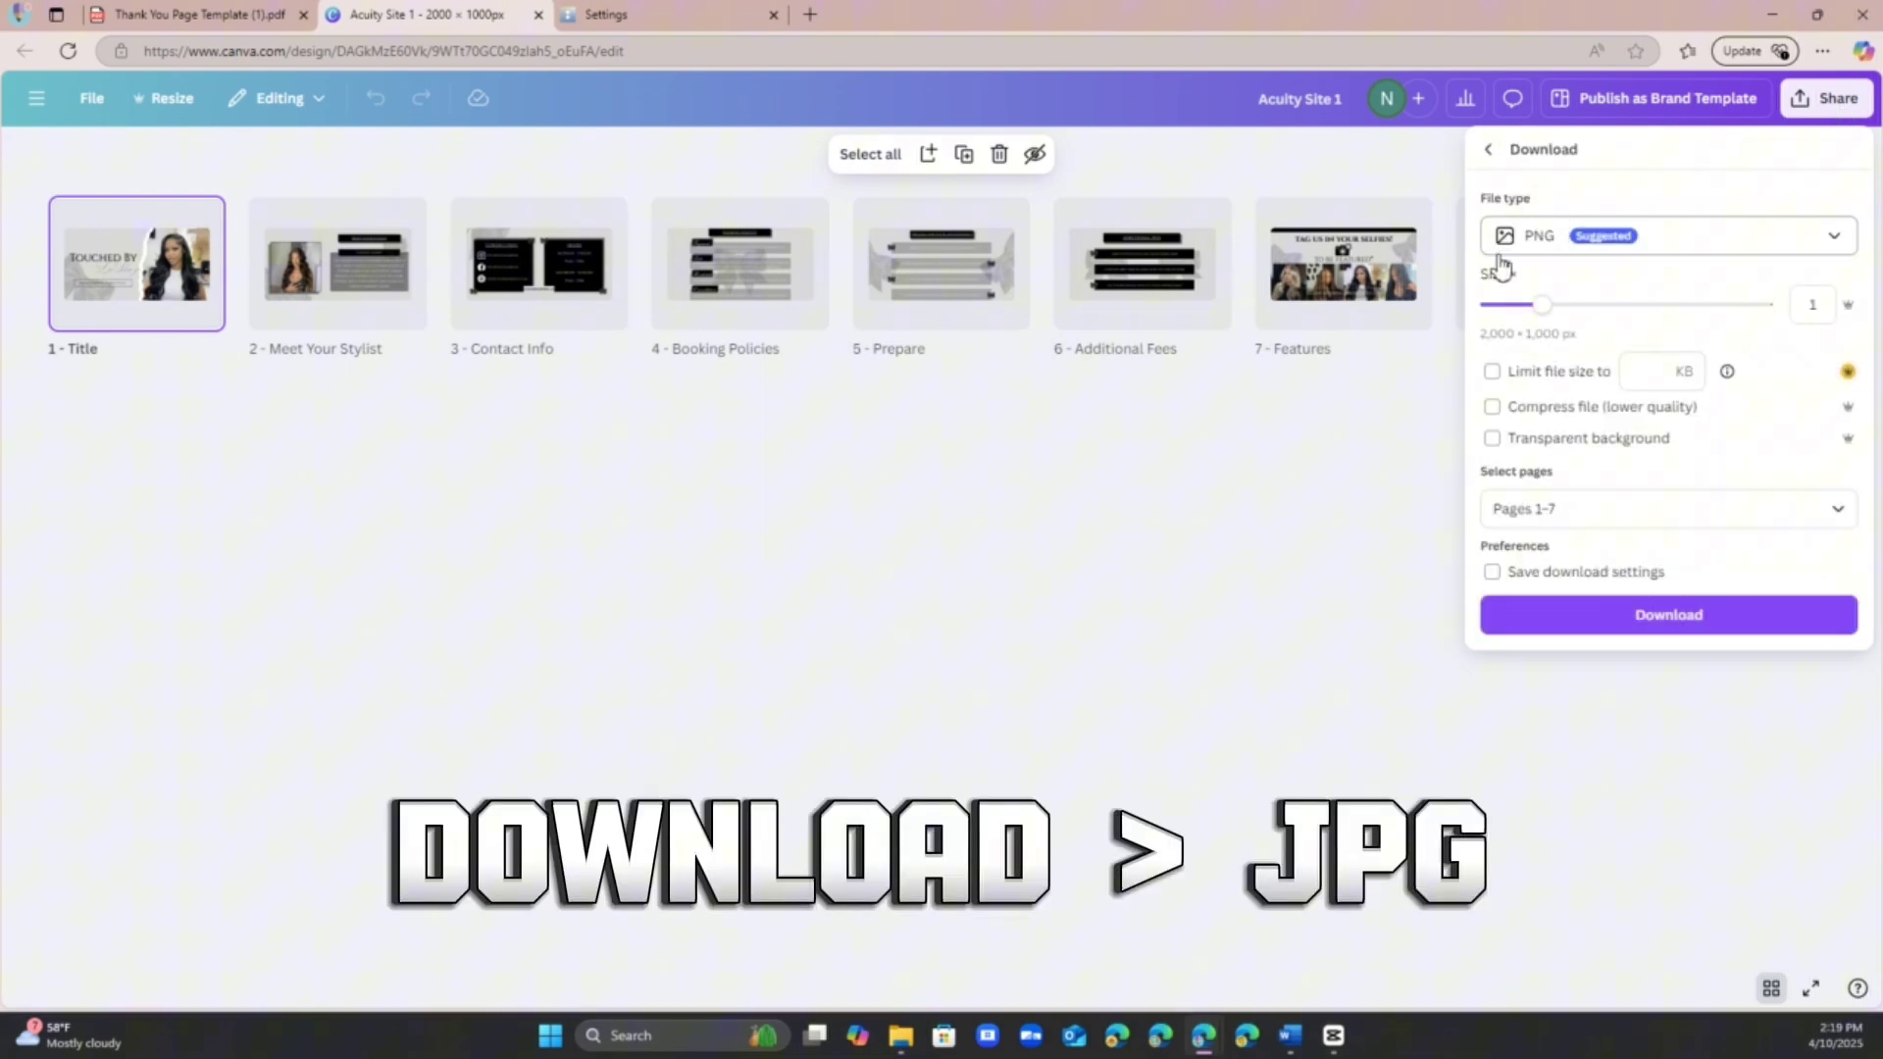
pyautogui.click(1622, 245)
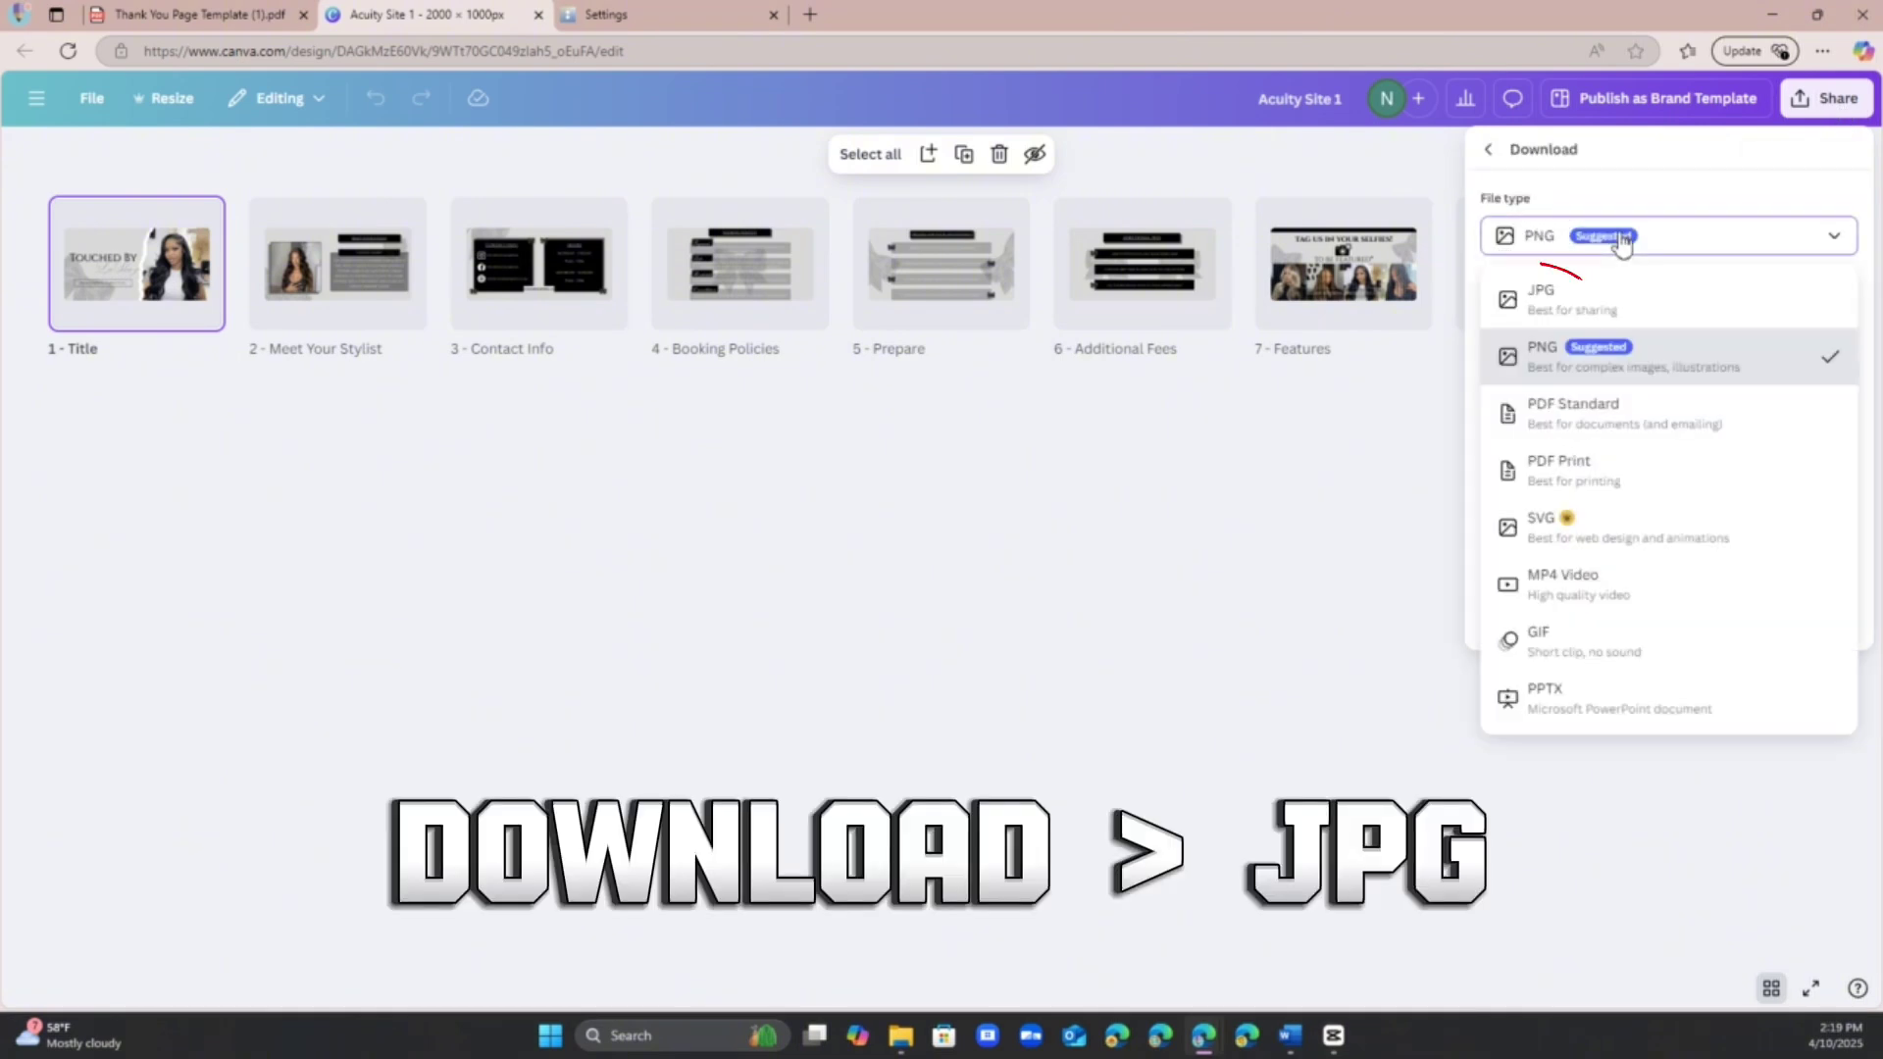
pyautogui.click(1608, 310)
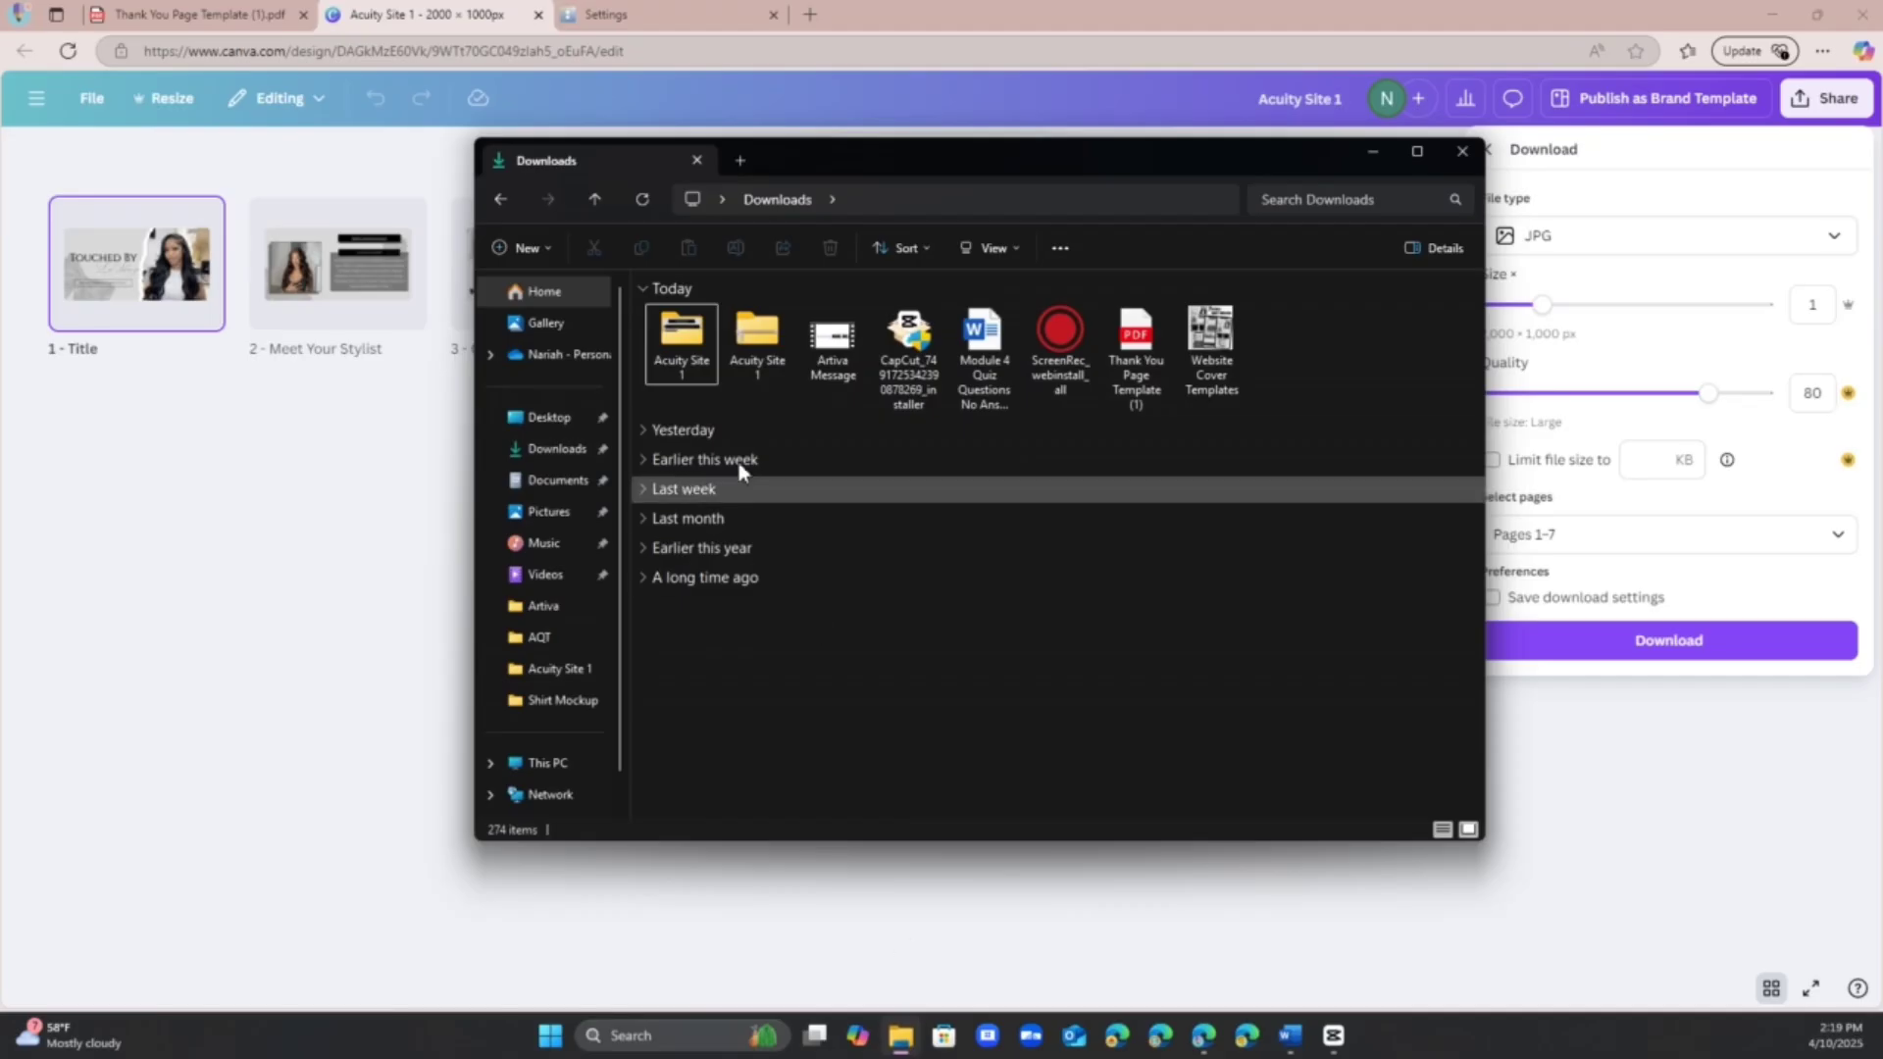
# Step: Check the Acuity Site 1 zip and its Extract All option, then close File Explorer
pyautogui.click(775, 343)
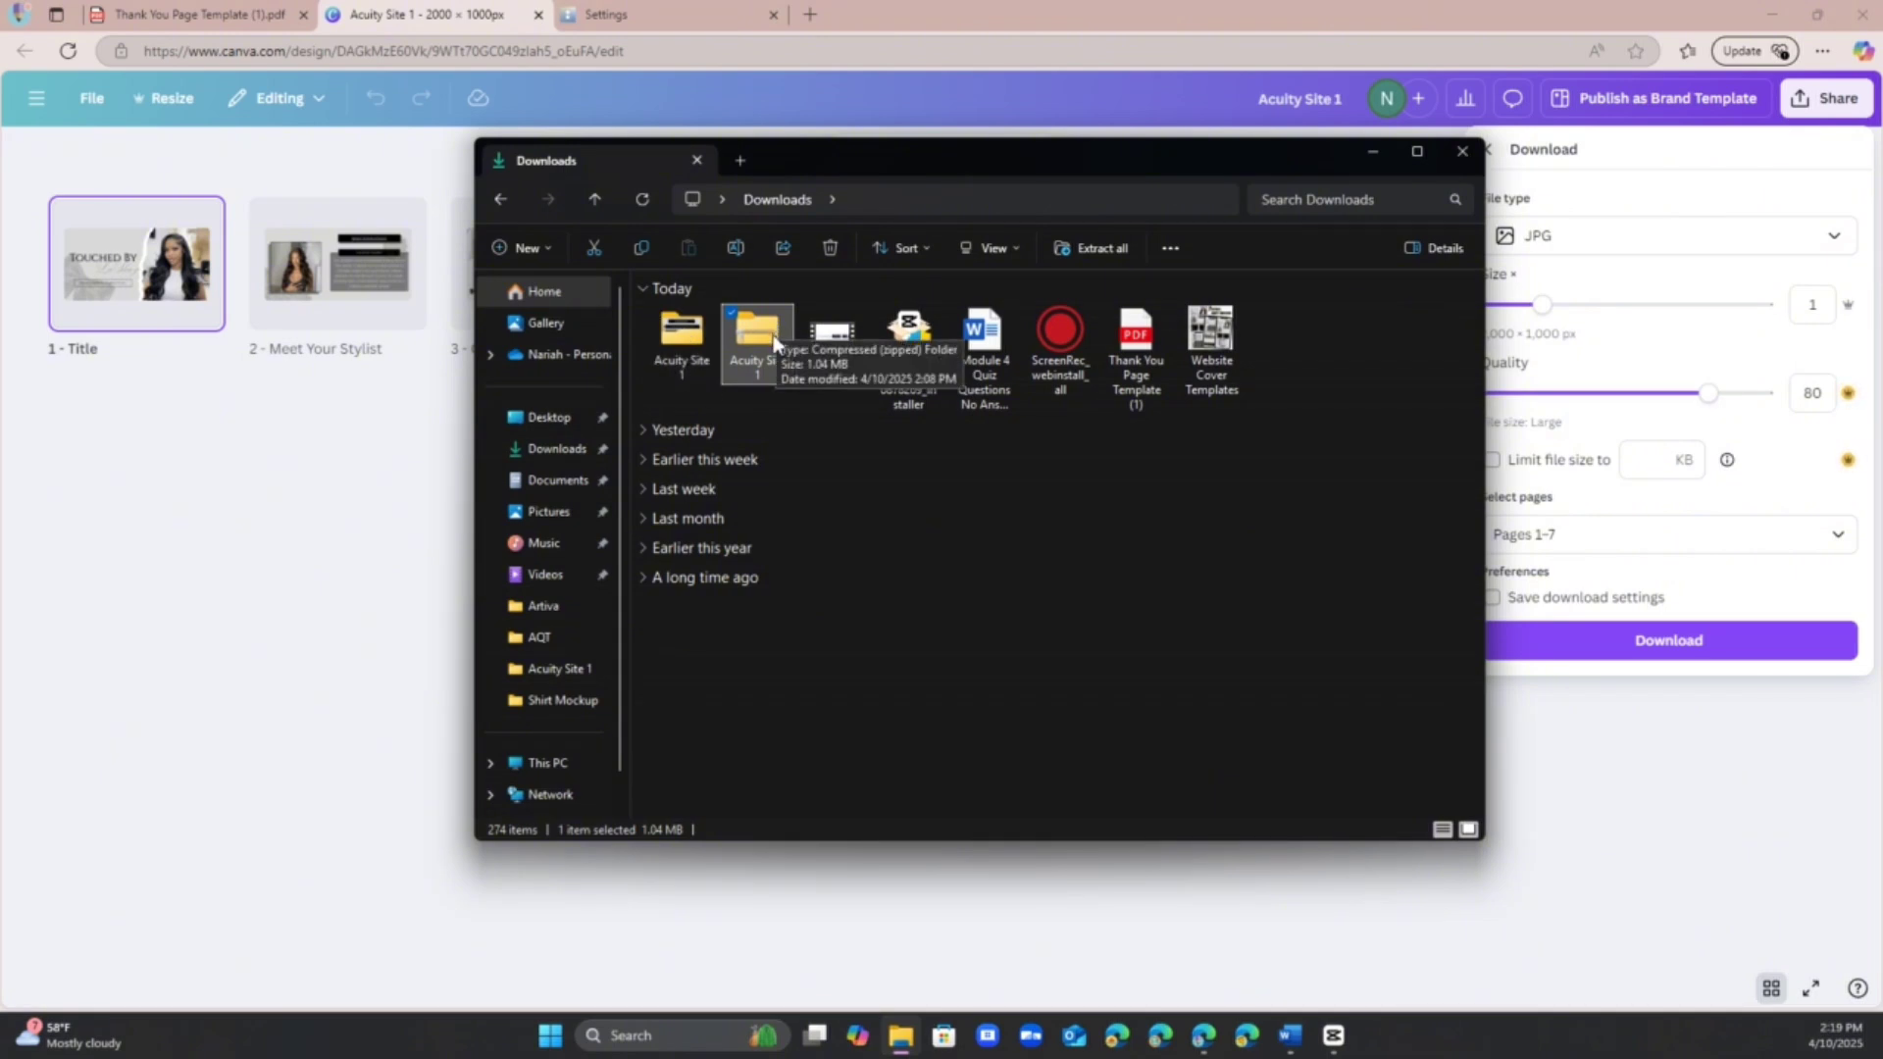
pyautogui.rightClick(774, 344)
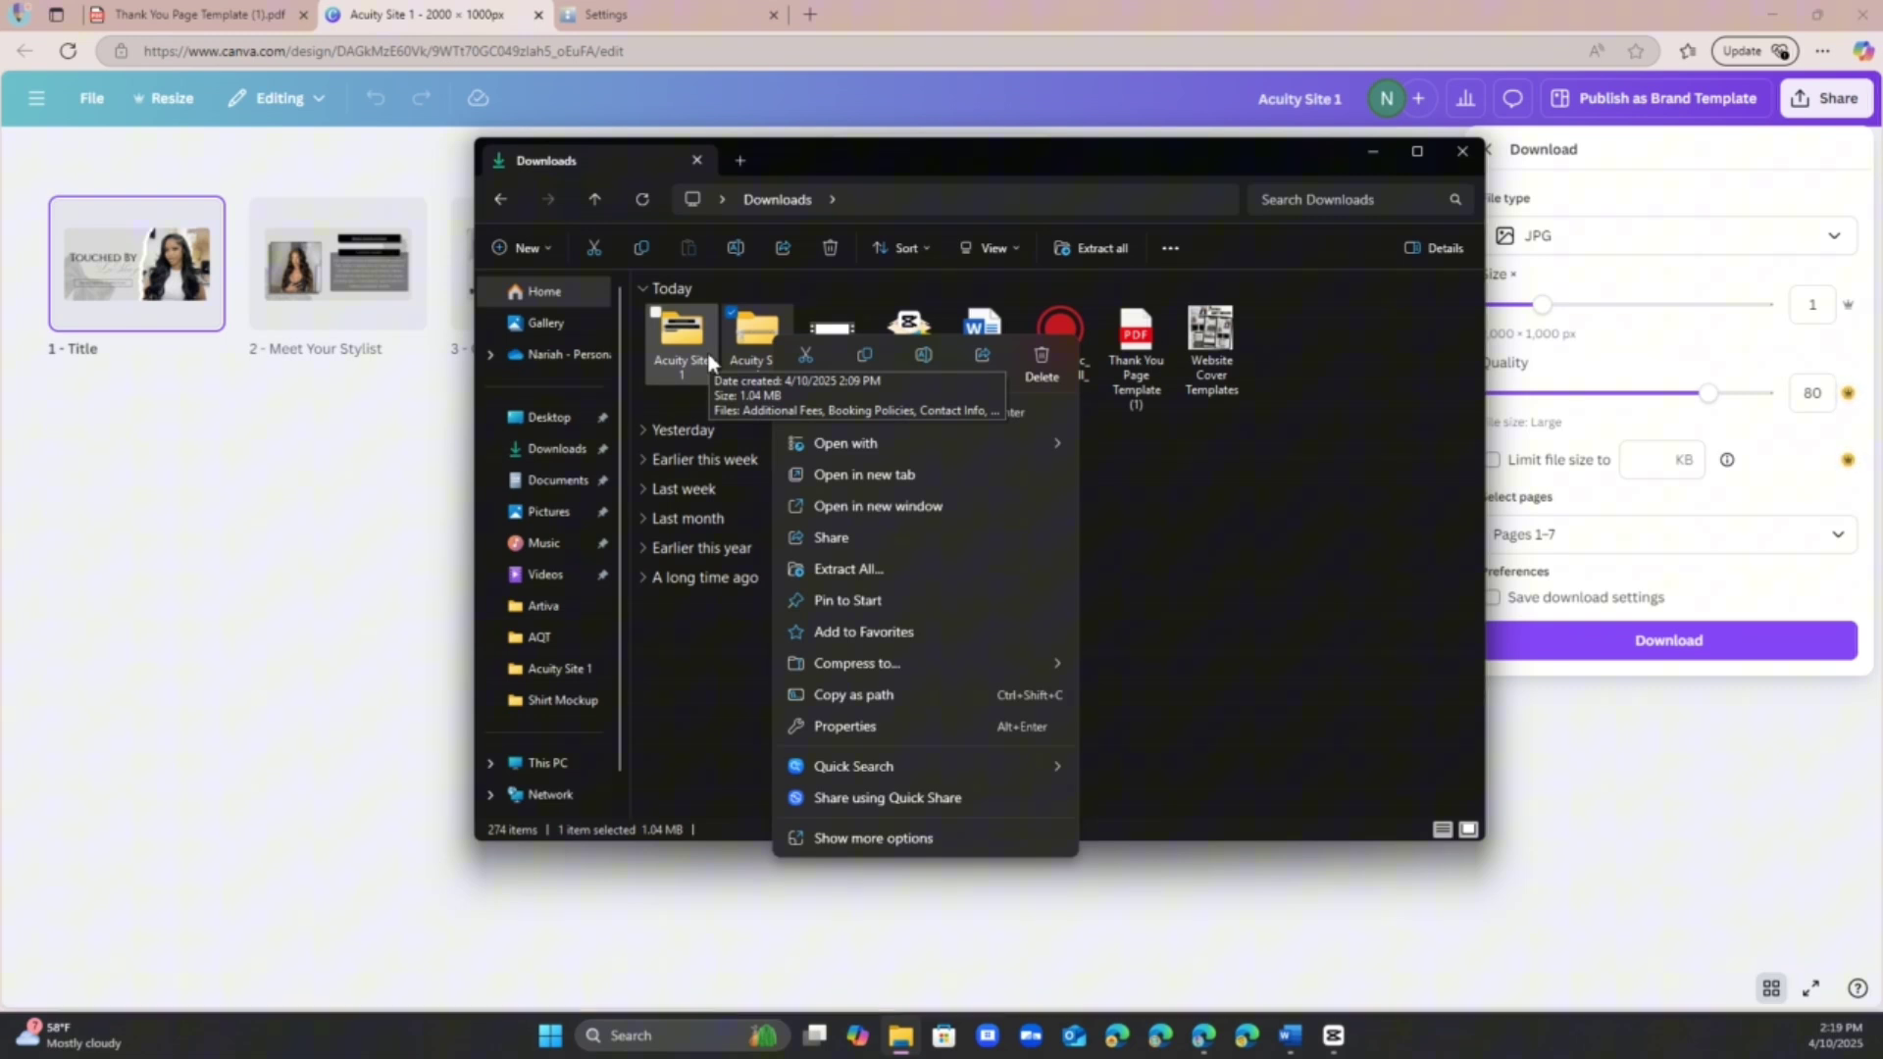
pyautogui.click(1131, 698)
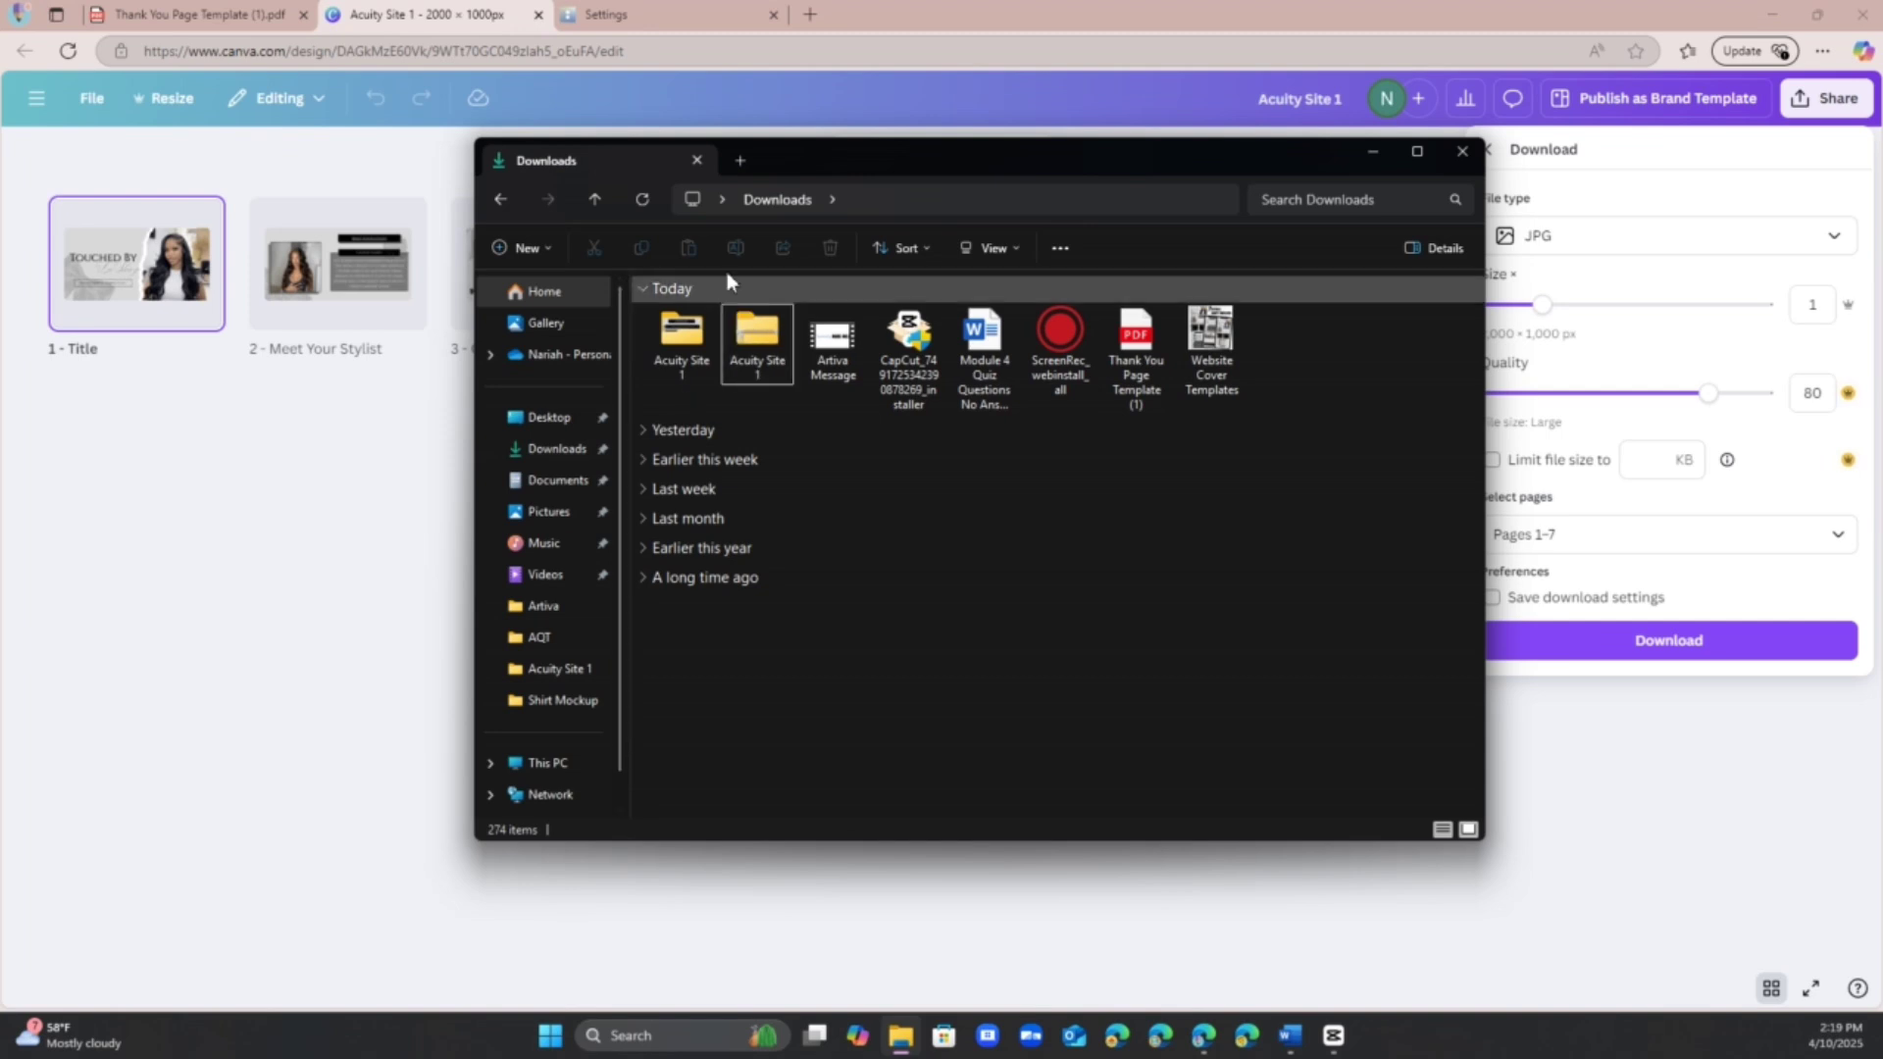
pyautogui.click(1465, 167)
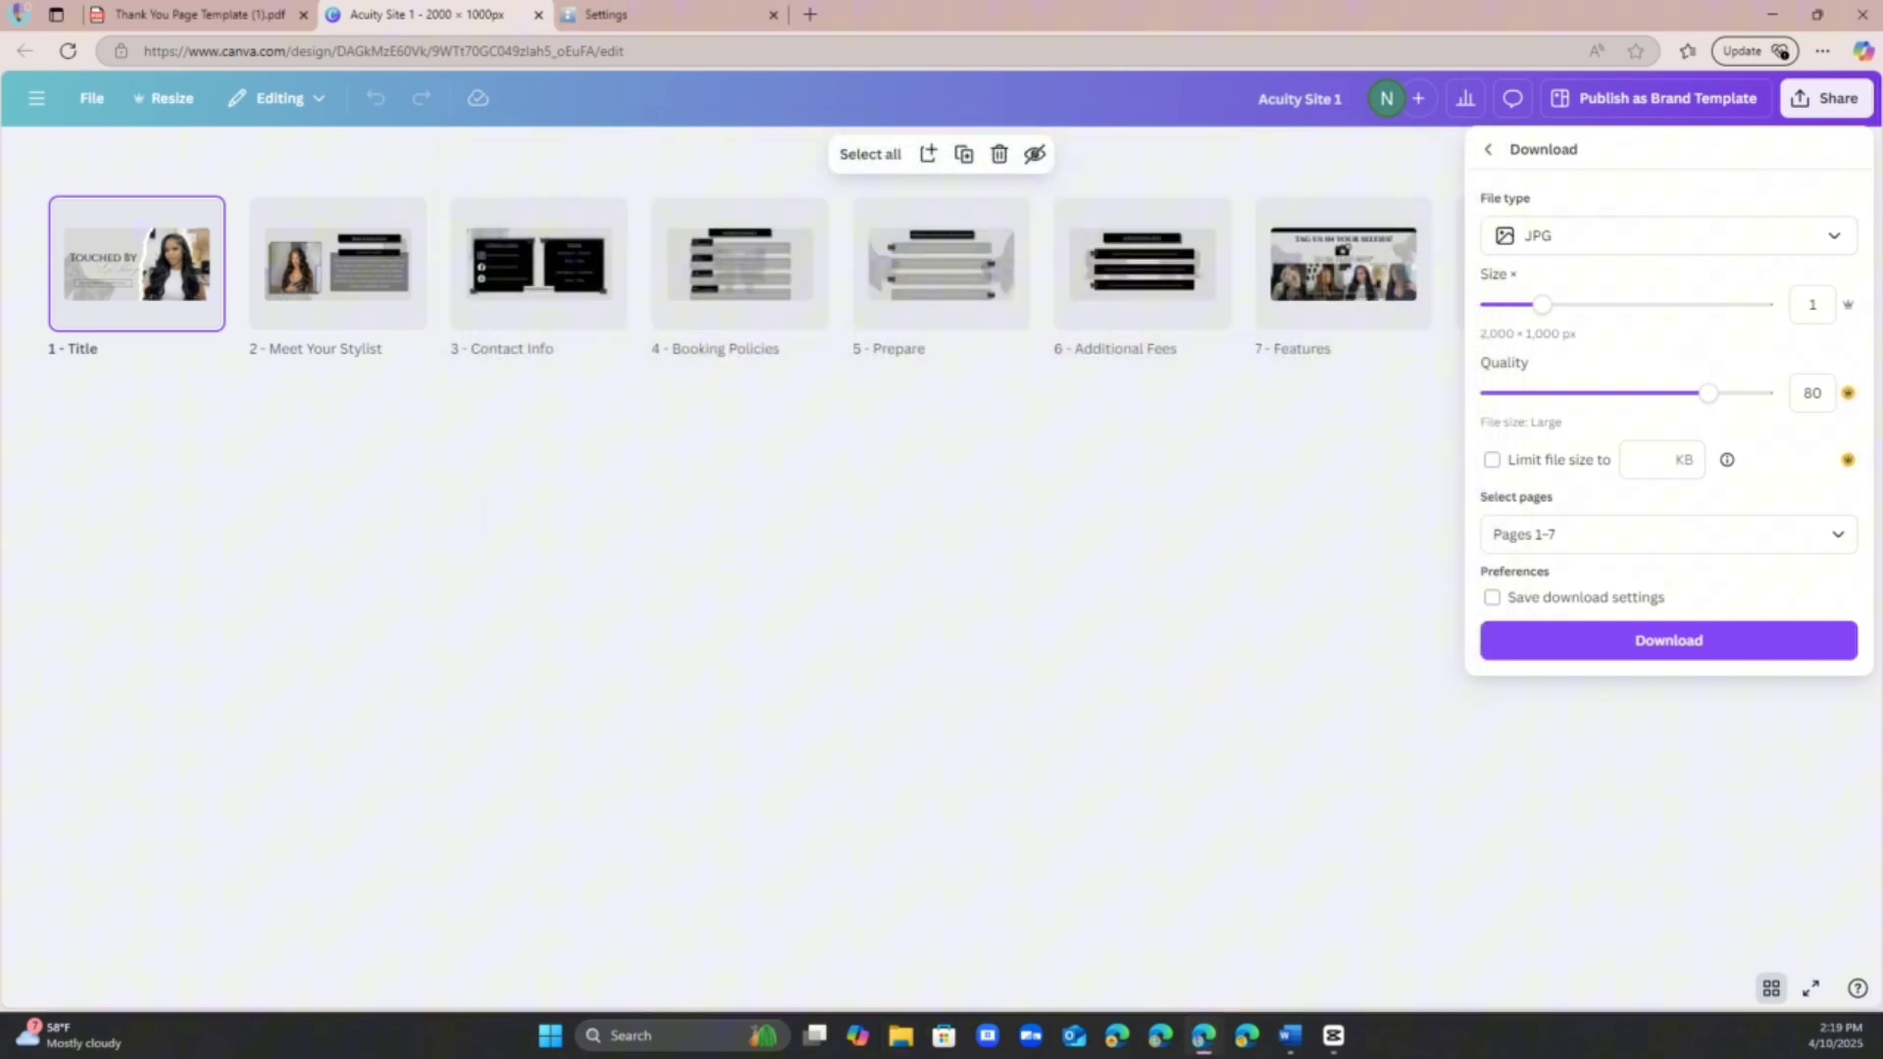
# Step: Leave the Acuity Styles editor for scheduling page Settings and place the cursor in Scheduling Instructions
pyautogui.click(605, 13)
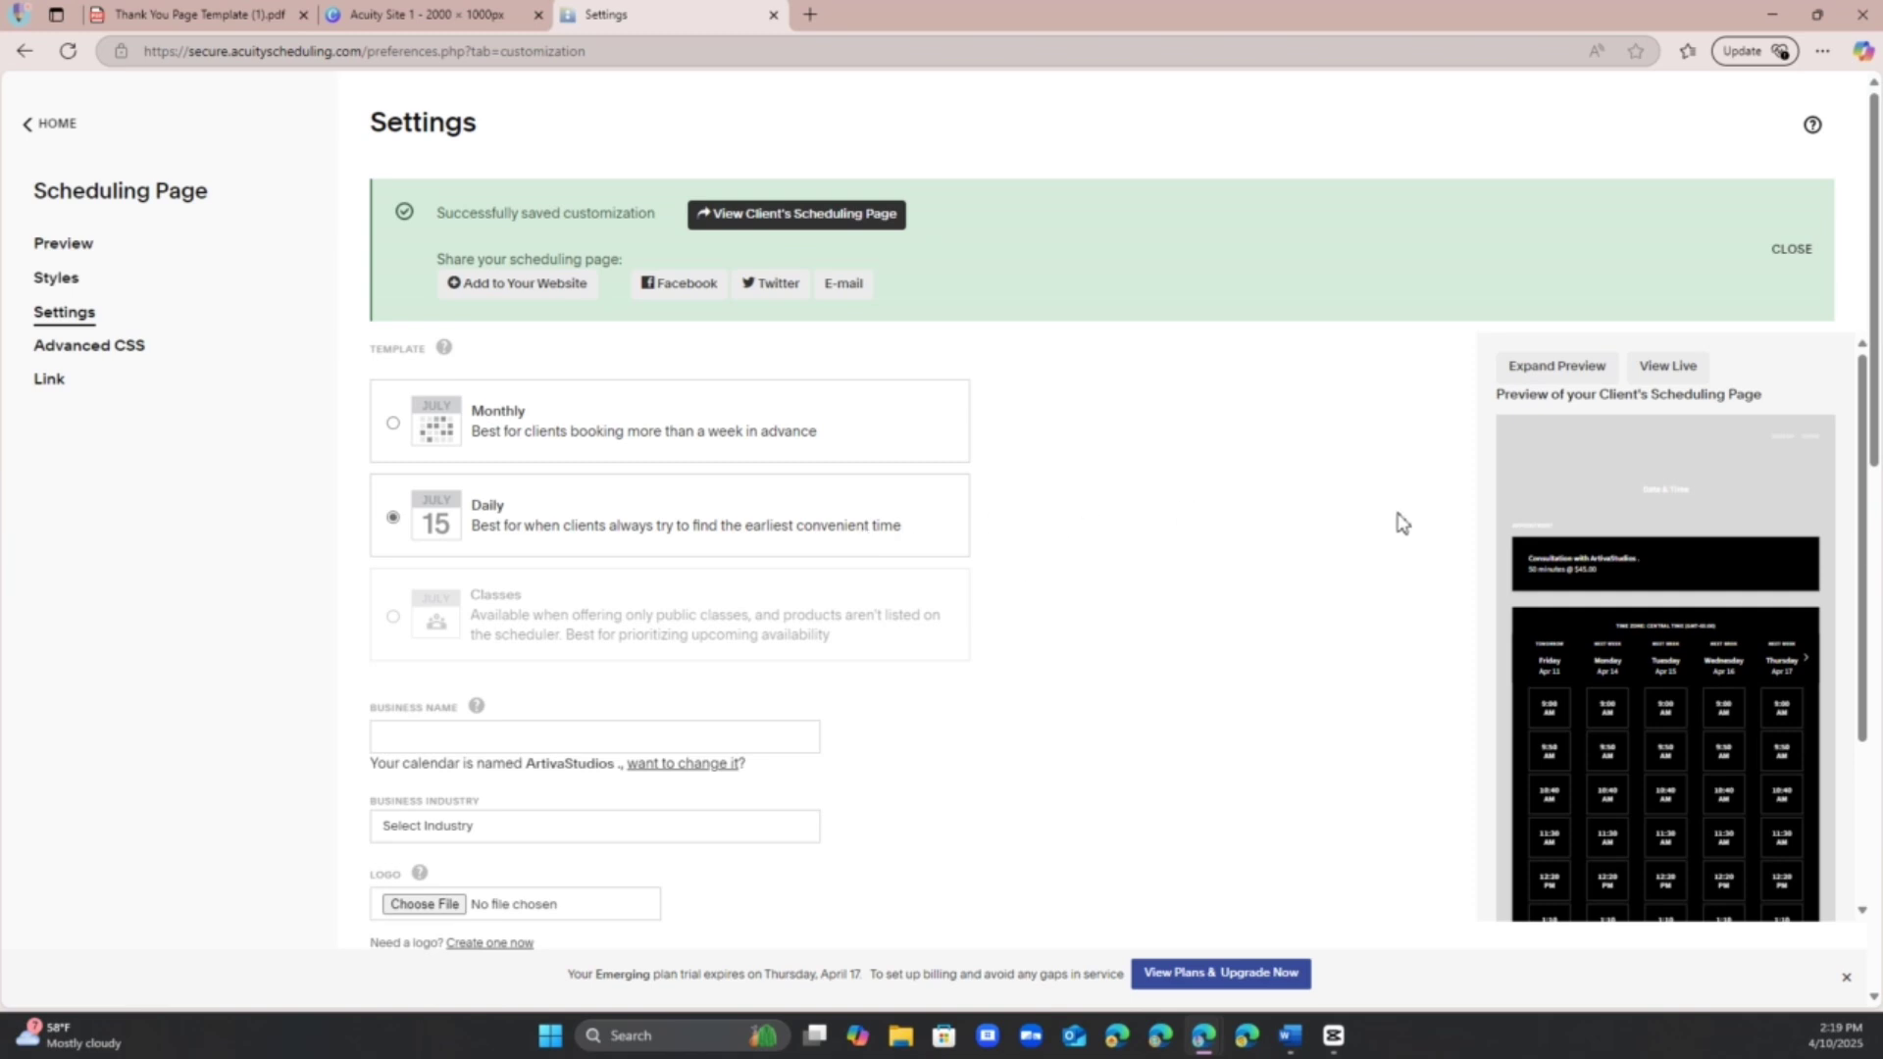
pyautogui.click(57, 284)
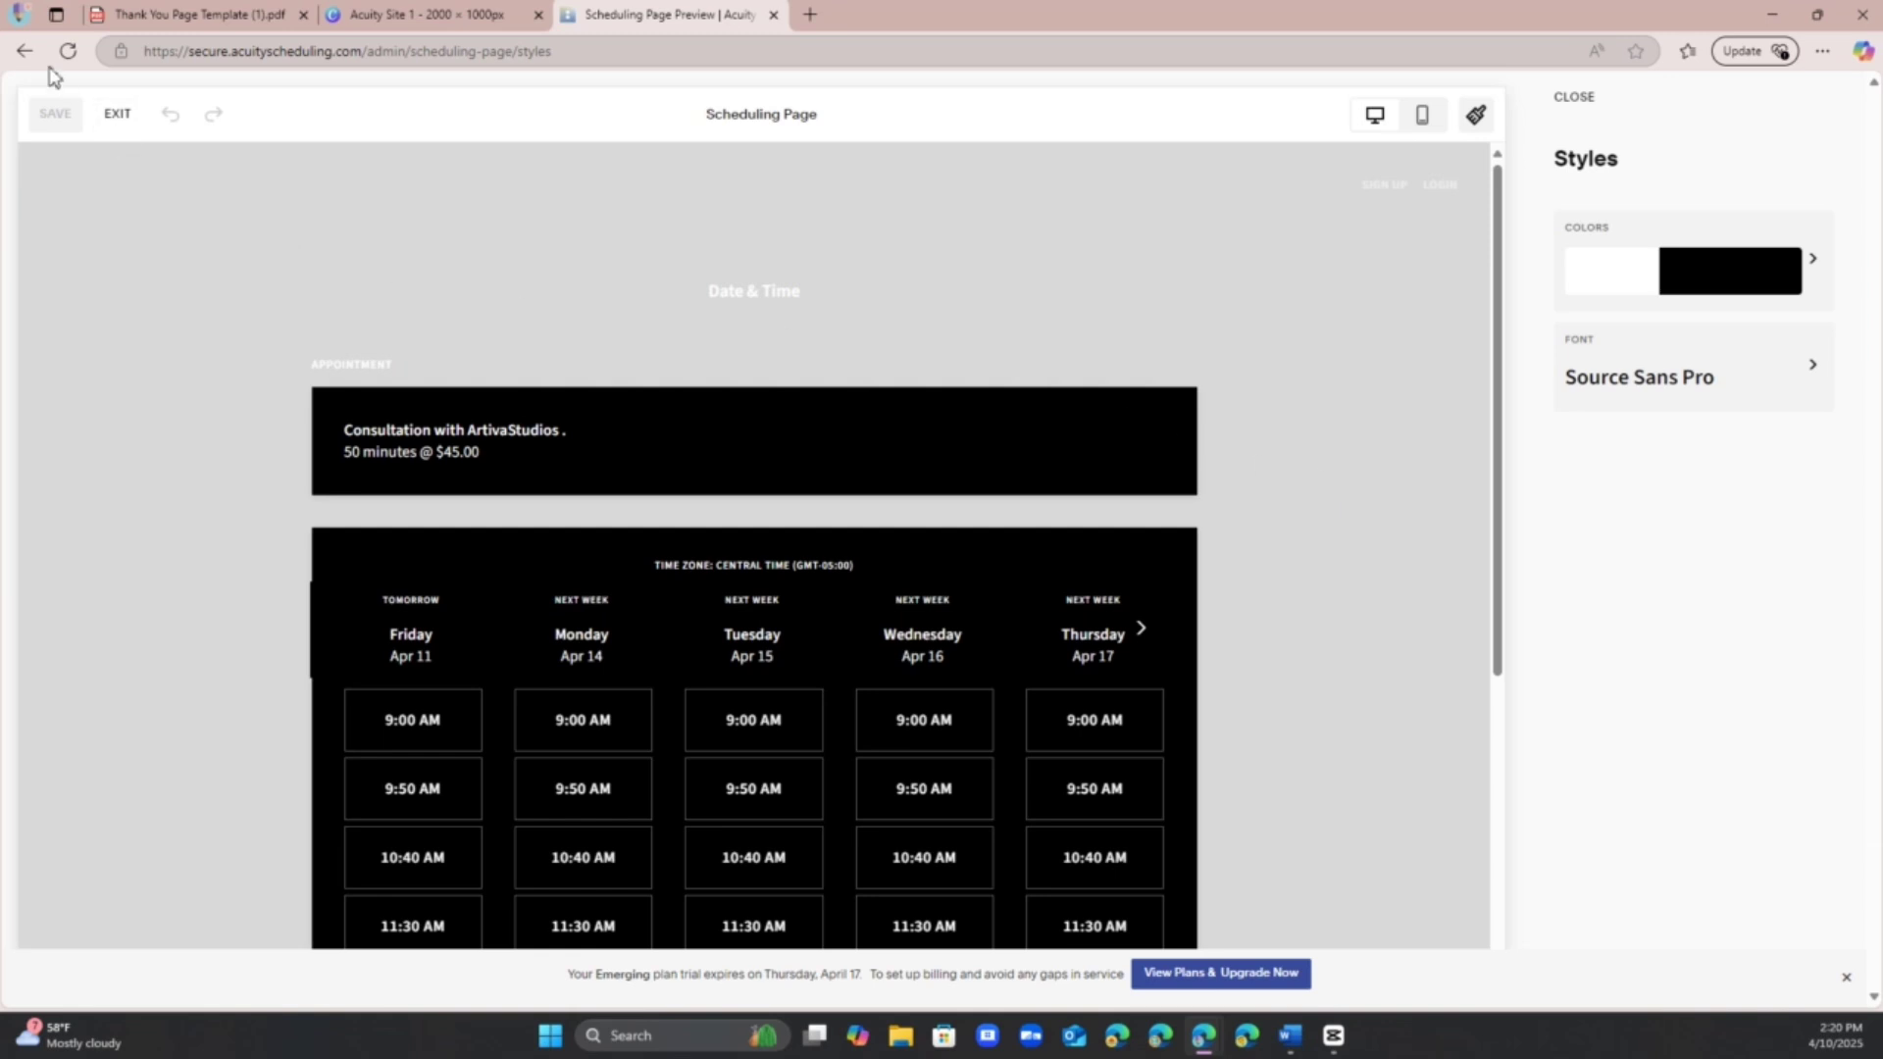
pyautogui.click(24, 51)
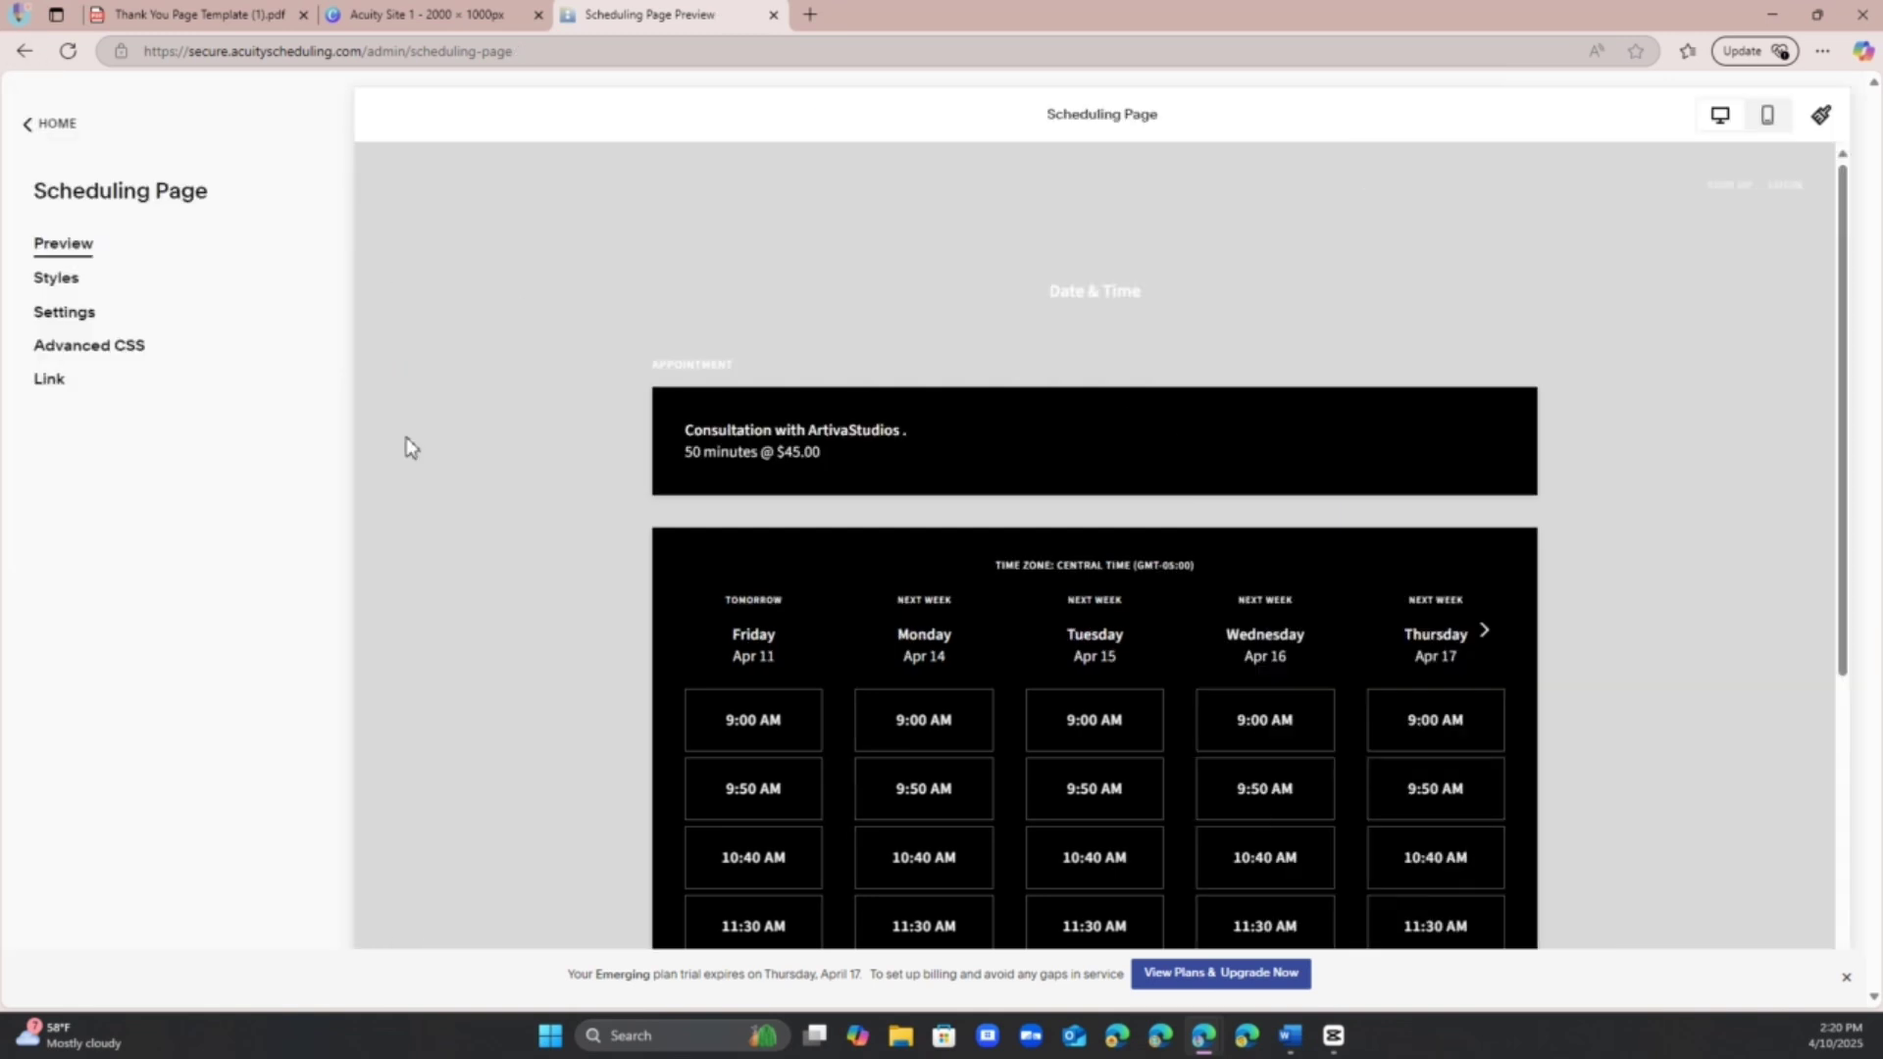
pyautogui.click(79, 326)
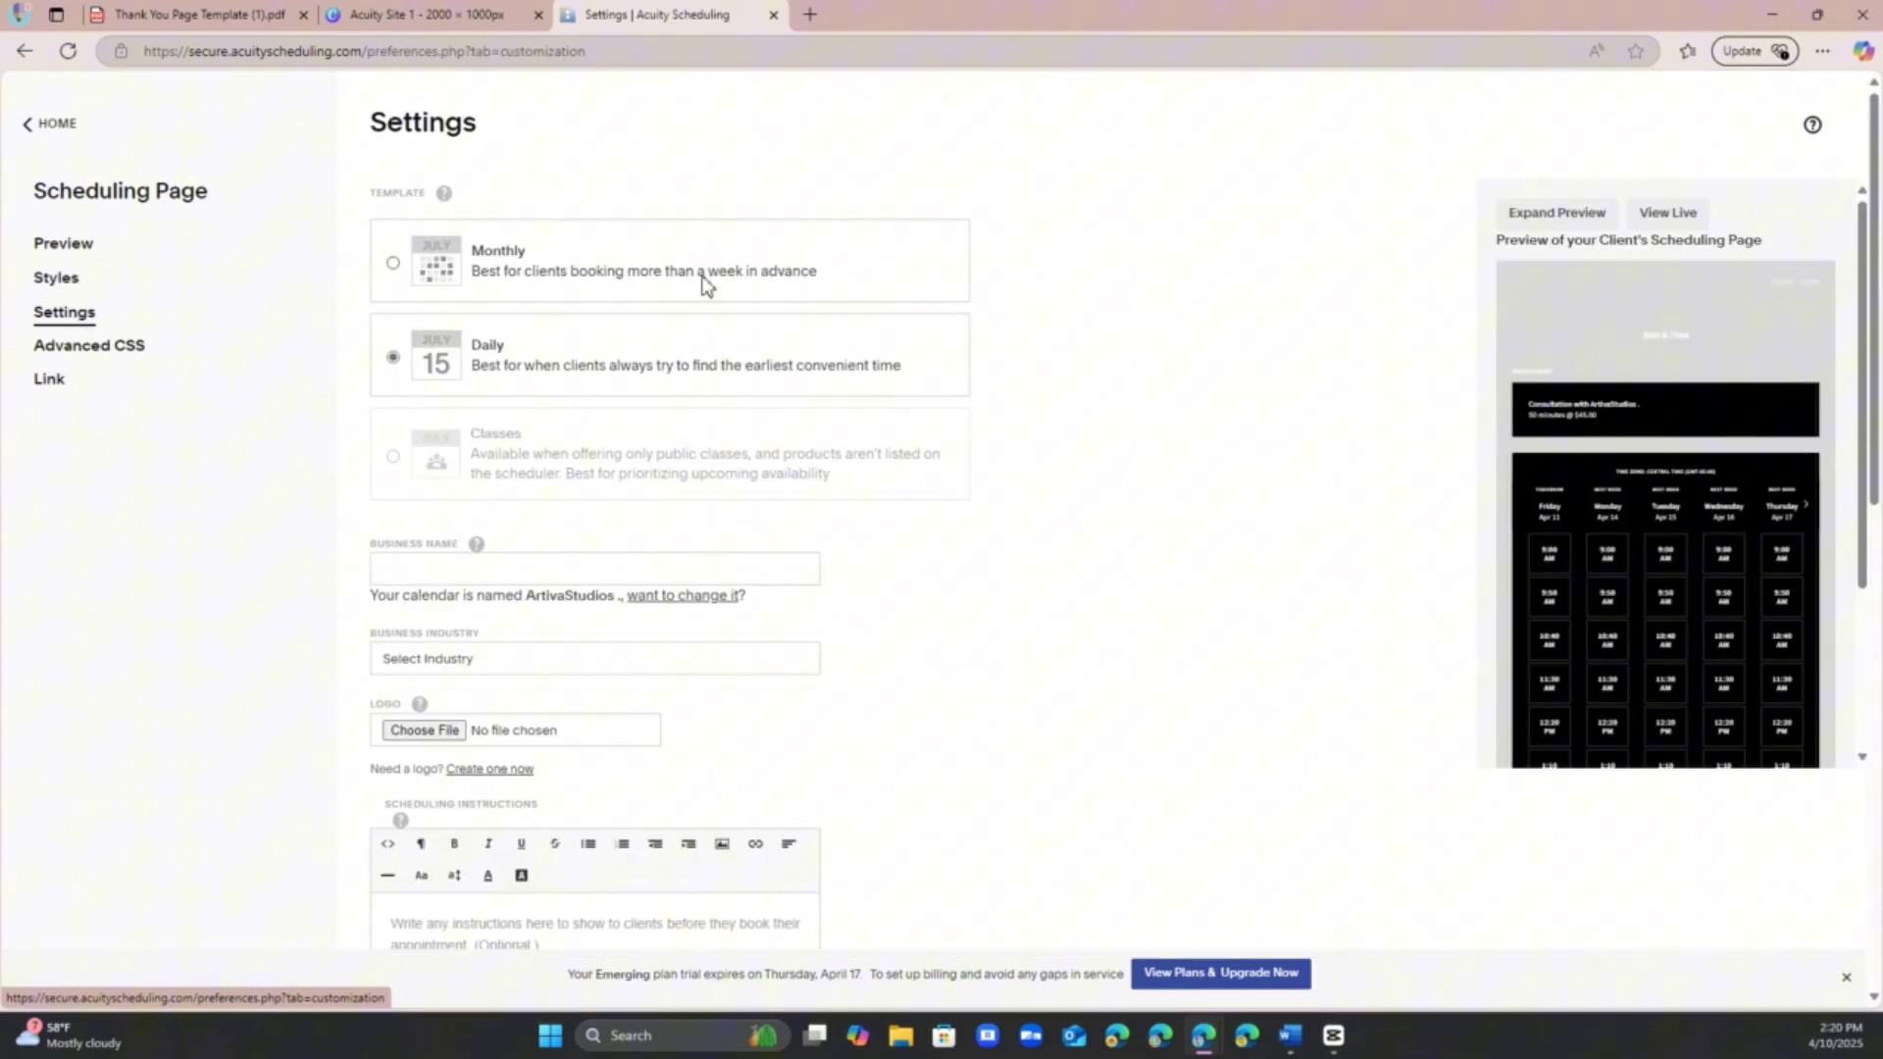
pyautogui.scroll(-5, 702, 284)
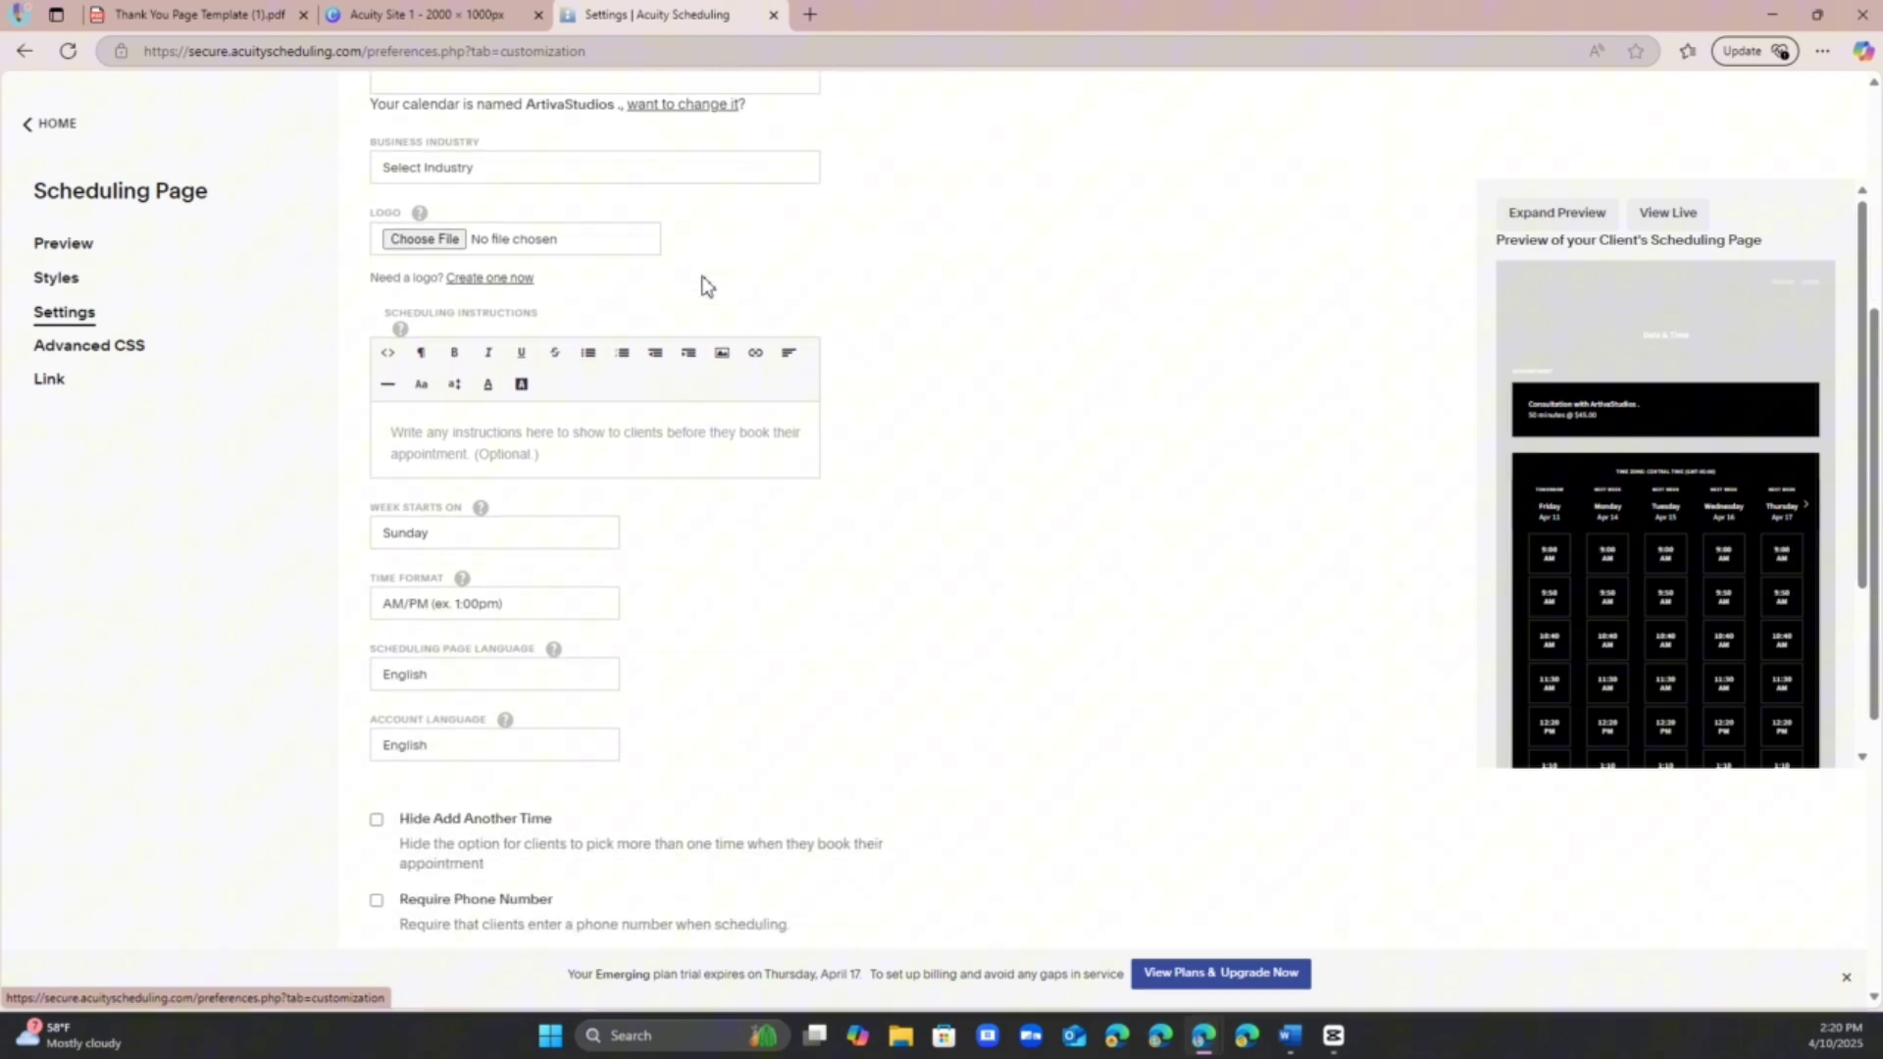
pyautogui.click(725, 432)
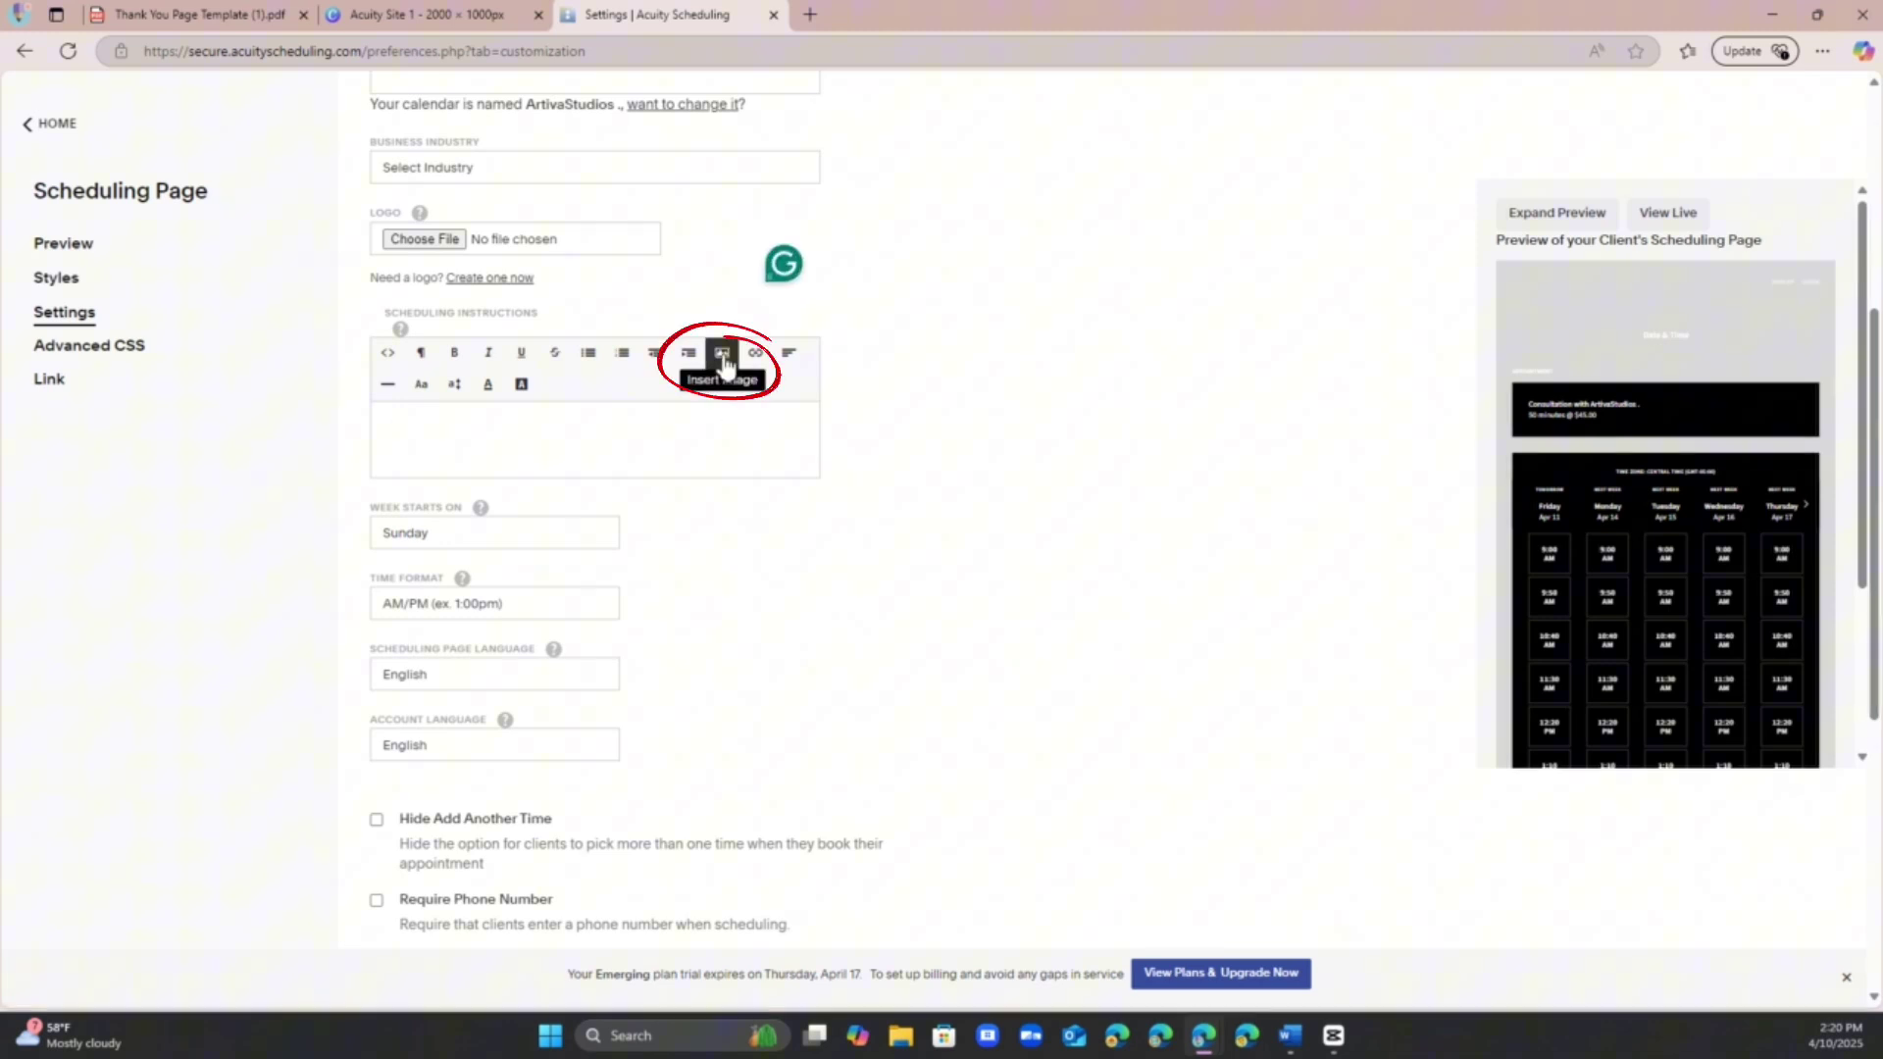
# Step: Insert the Title image into the Scheduling Instructions and add a new line below it
pyautogui.click(723, 355)
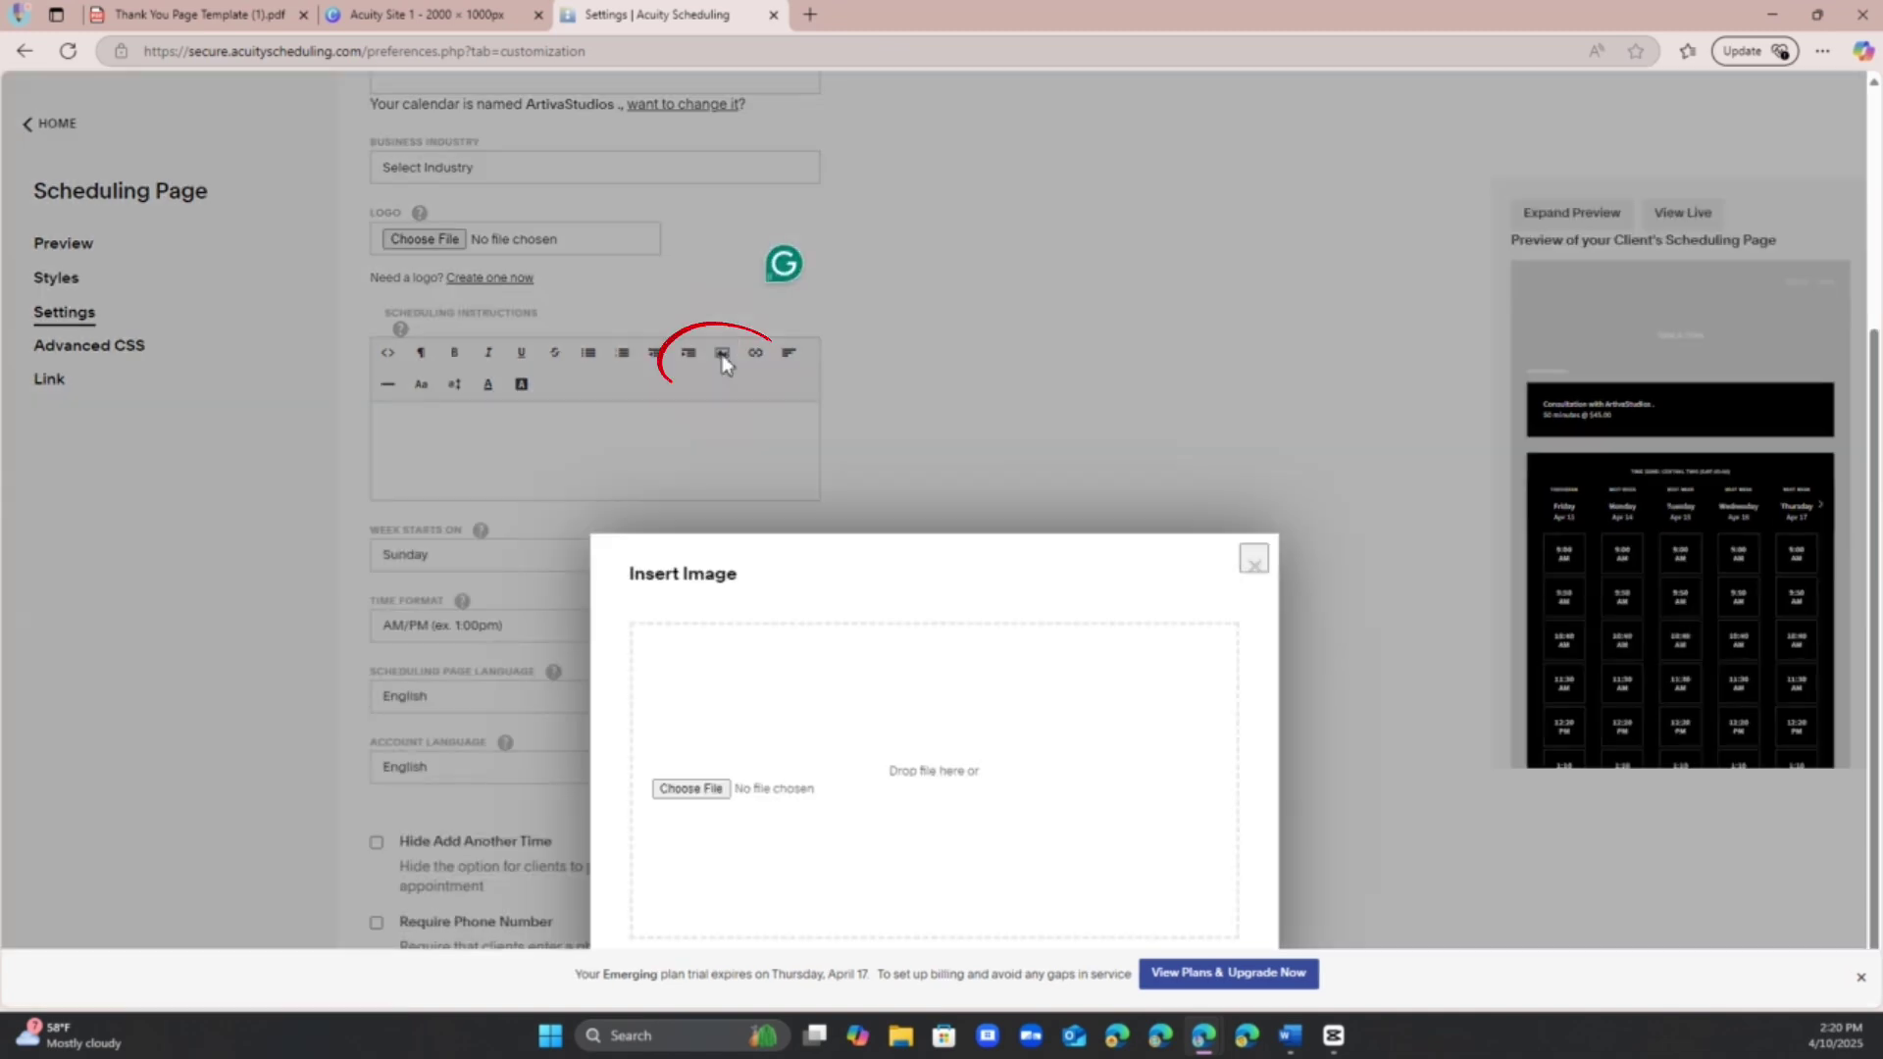
pyautogui.click(675, 790)
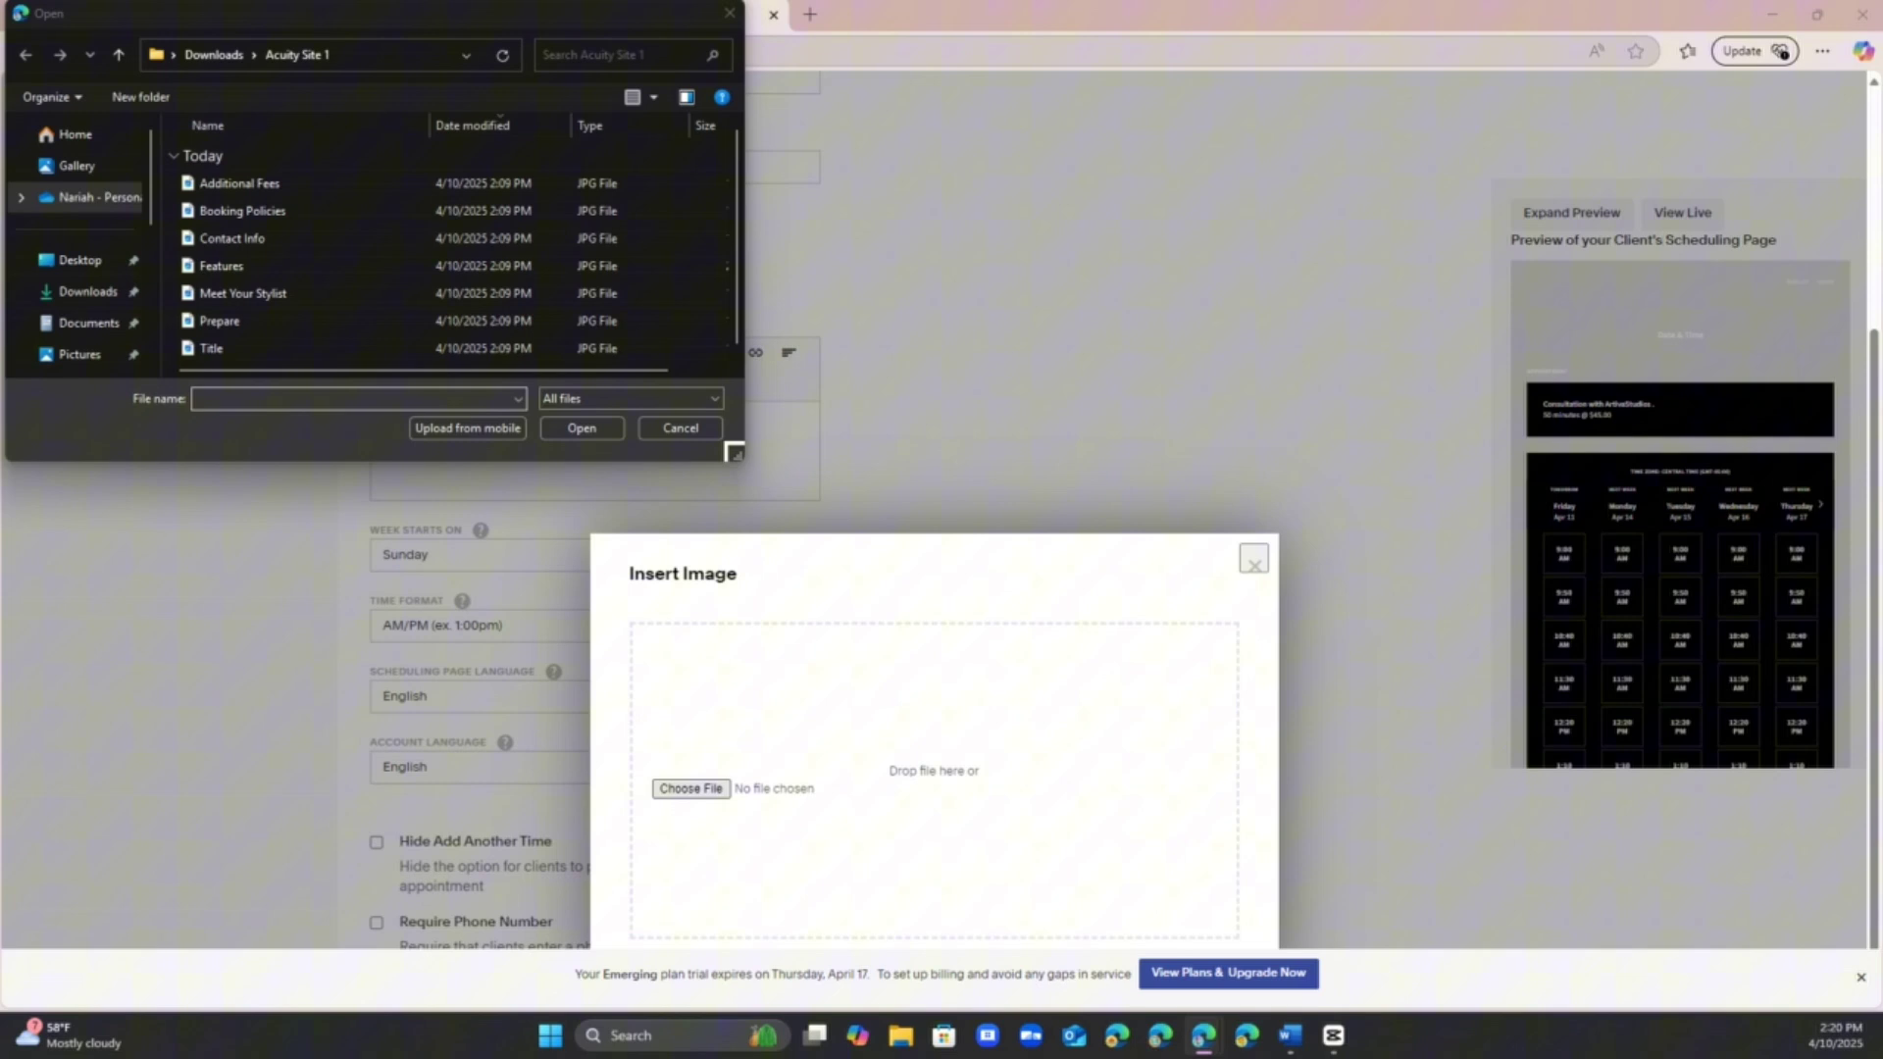
pyautogui.click(285, 347)
pyautogui.press('Return')
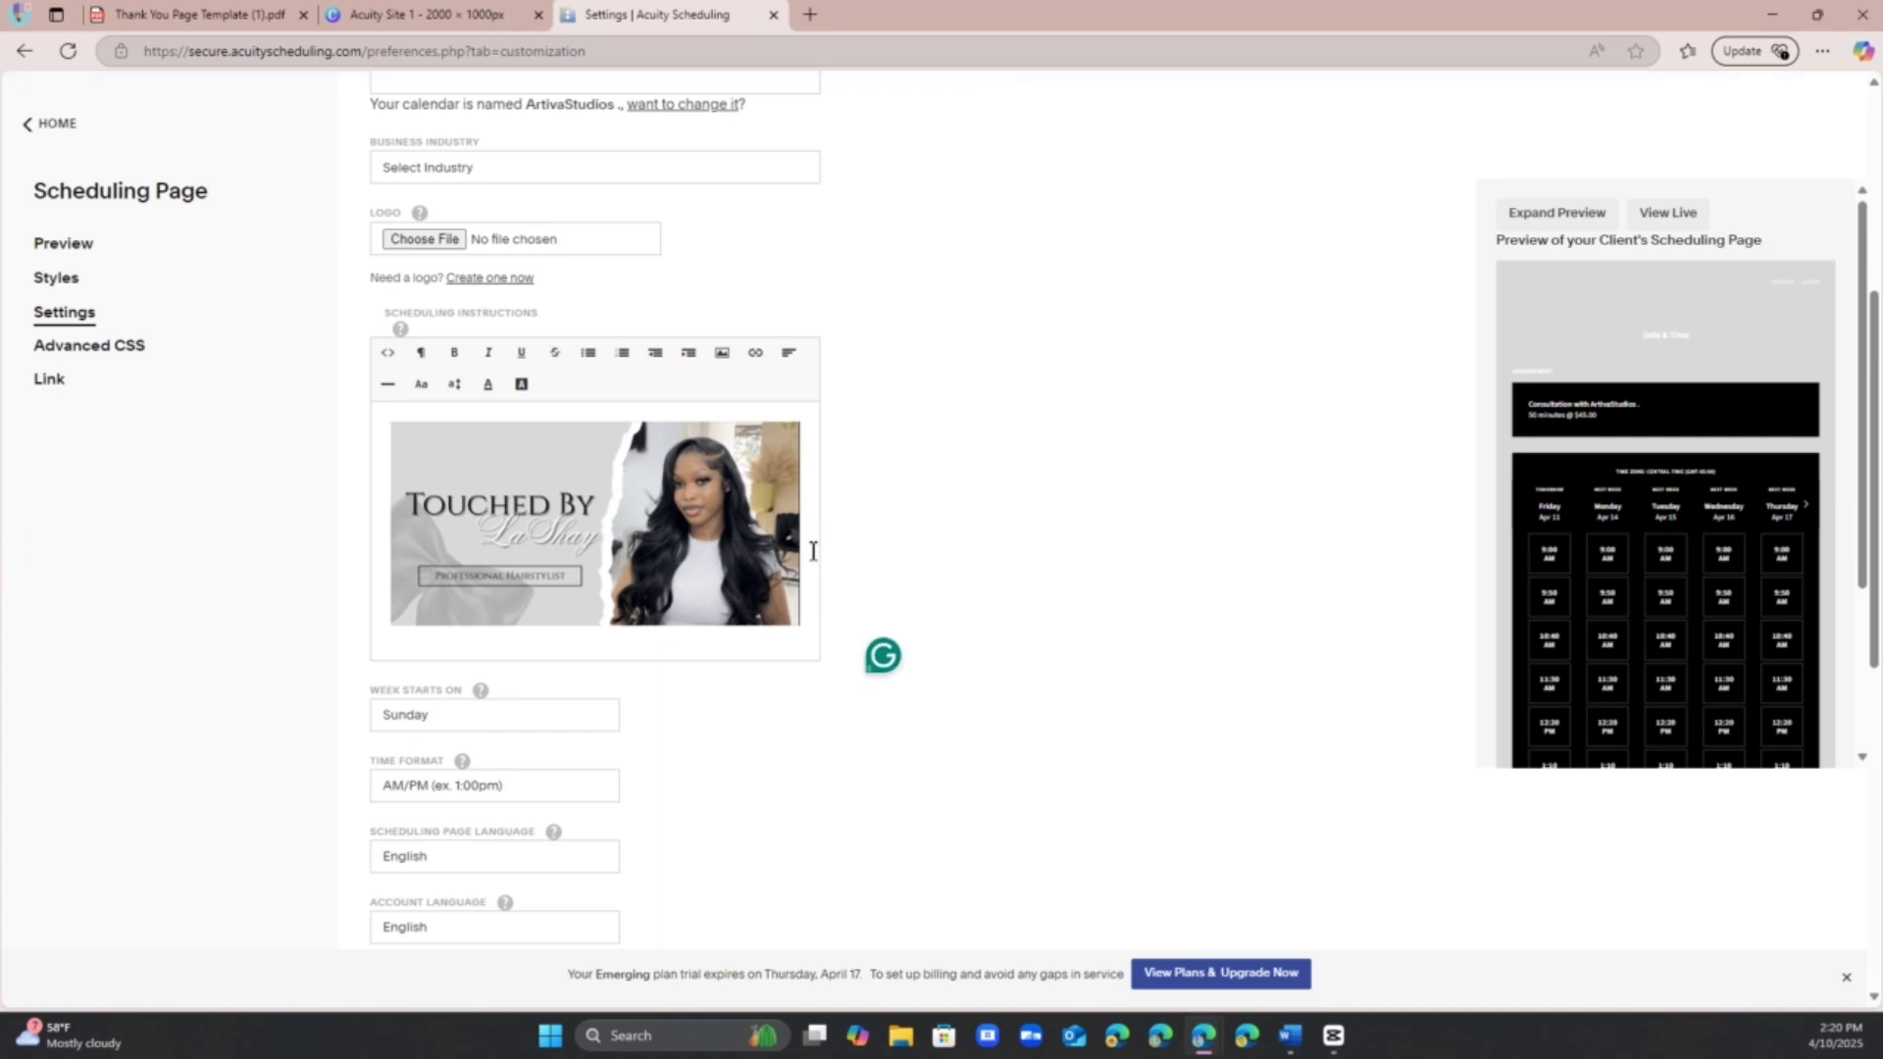
pyautogui.press('Return')
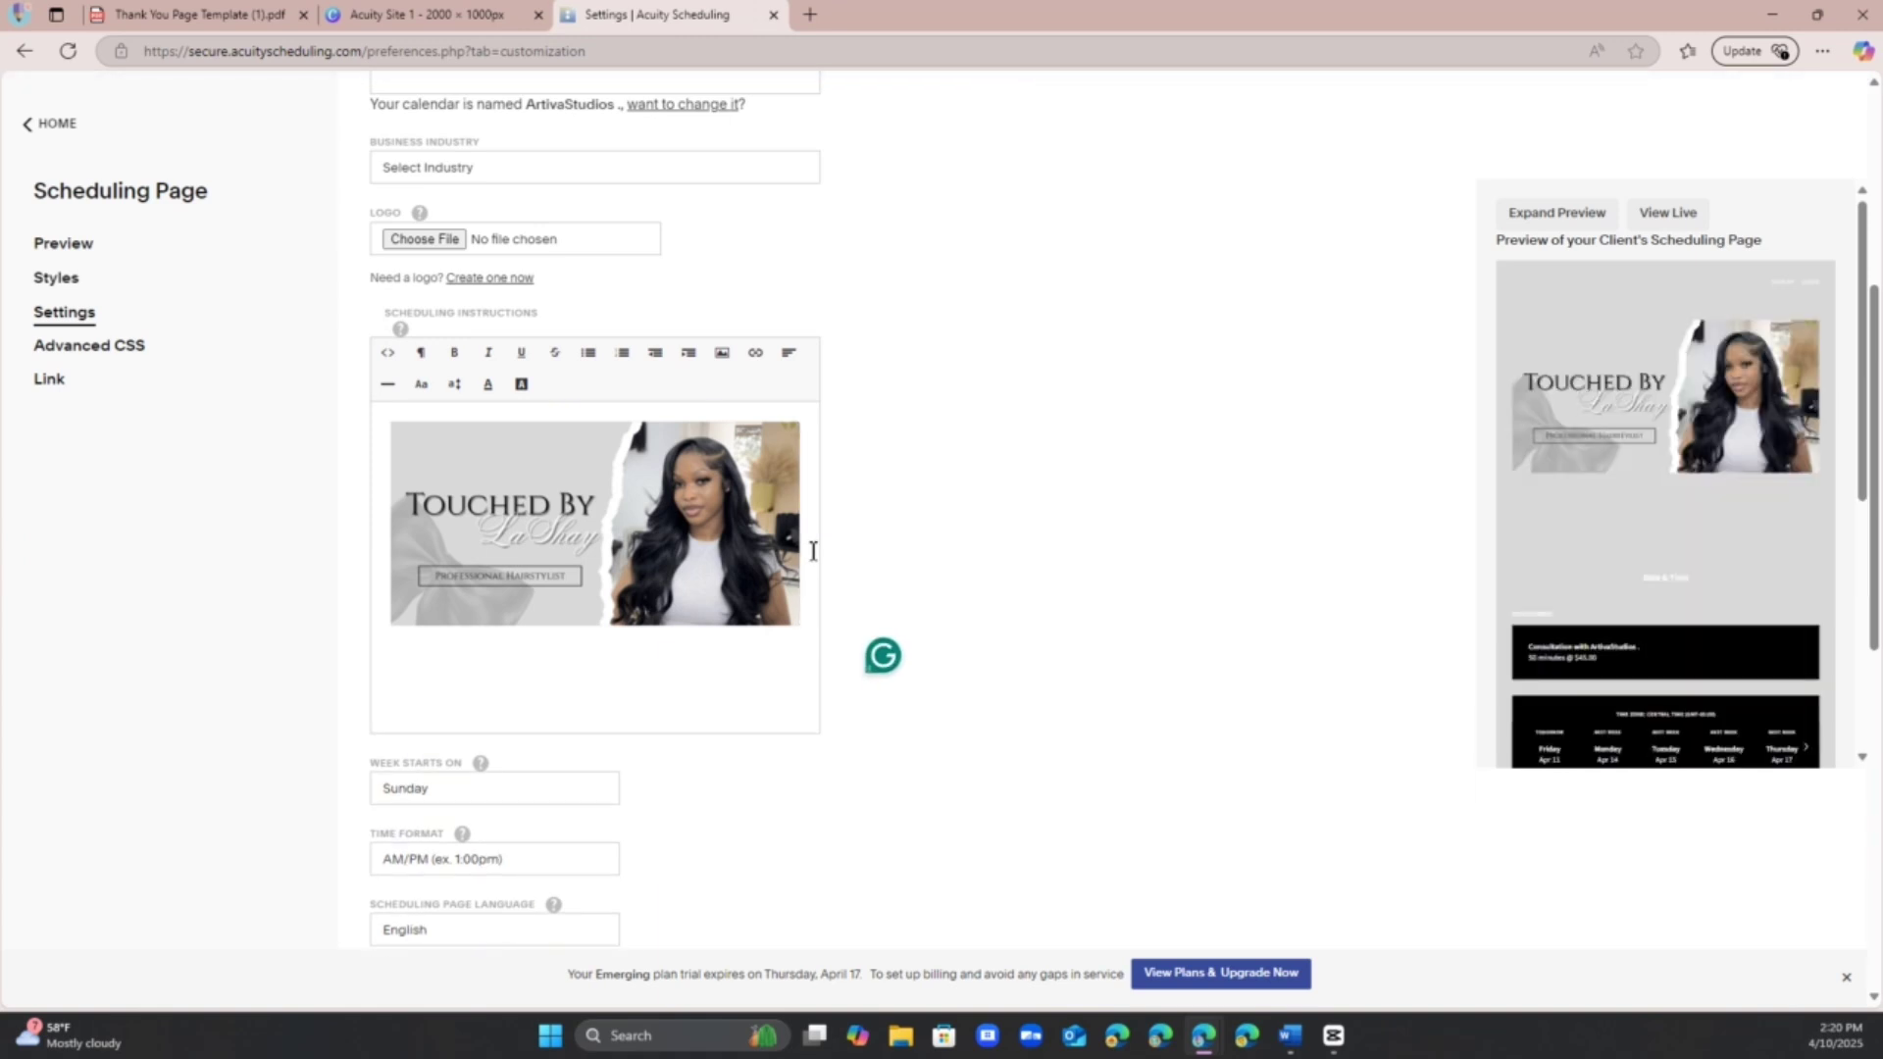
# Step: Insert the Meet Your Stylist and Contact Info images
pyautogui.click(722, 353)
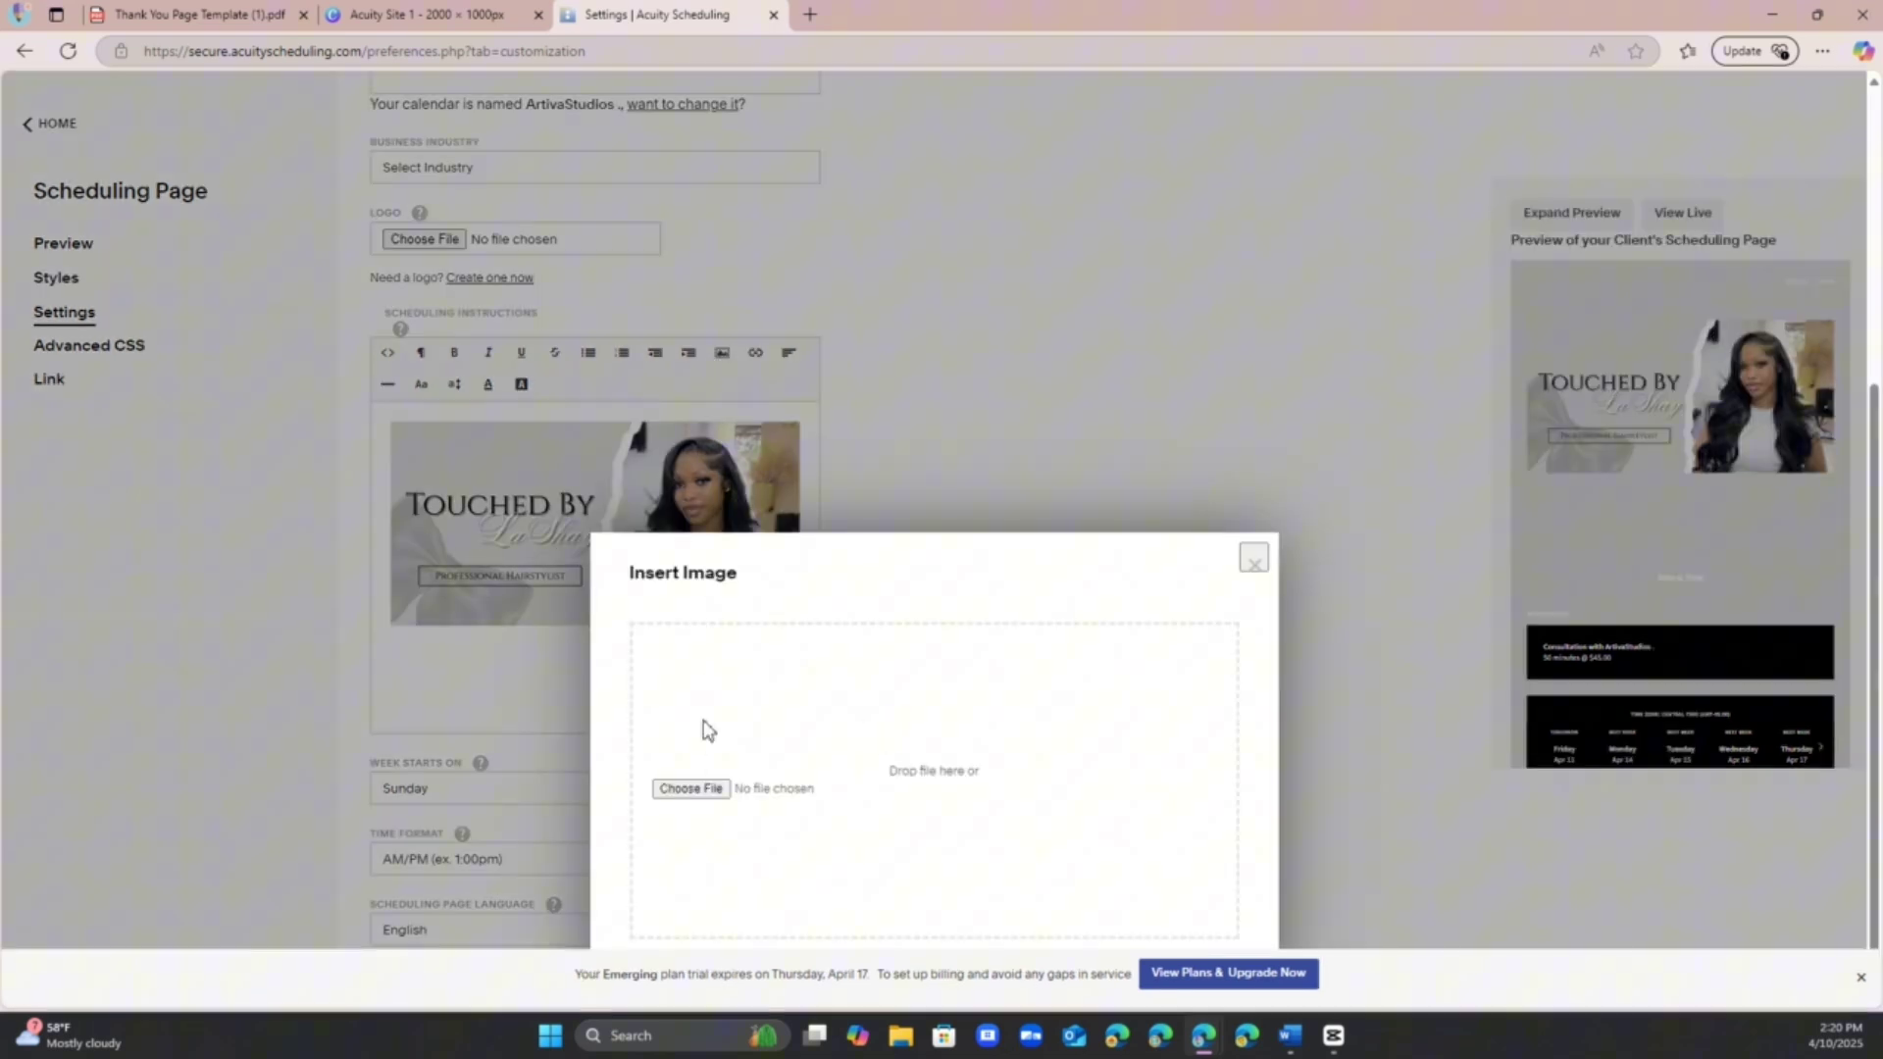
pyautogui.click(712, 787)
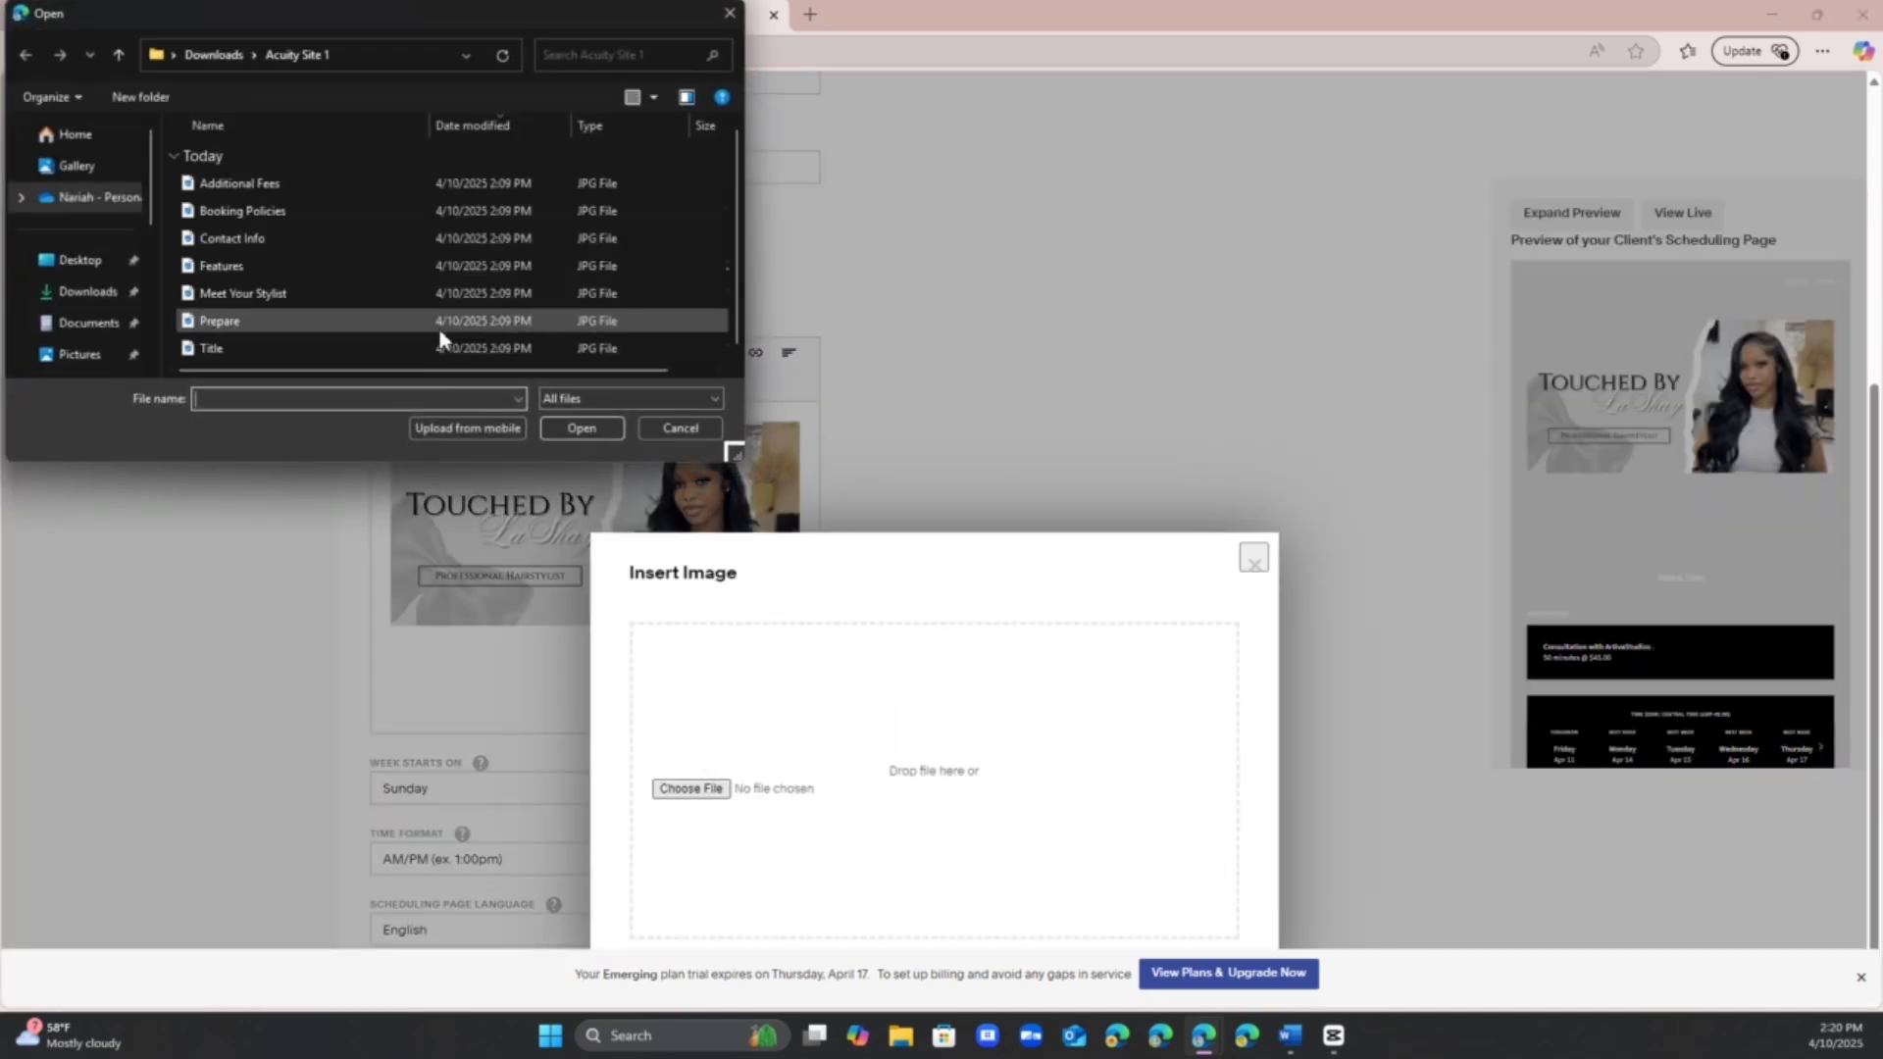
pyautogui.click(282, 296)
pyautogui.click(584, 430)
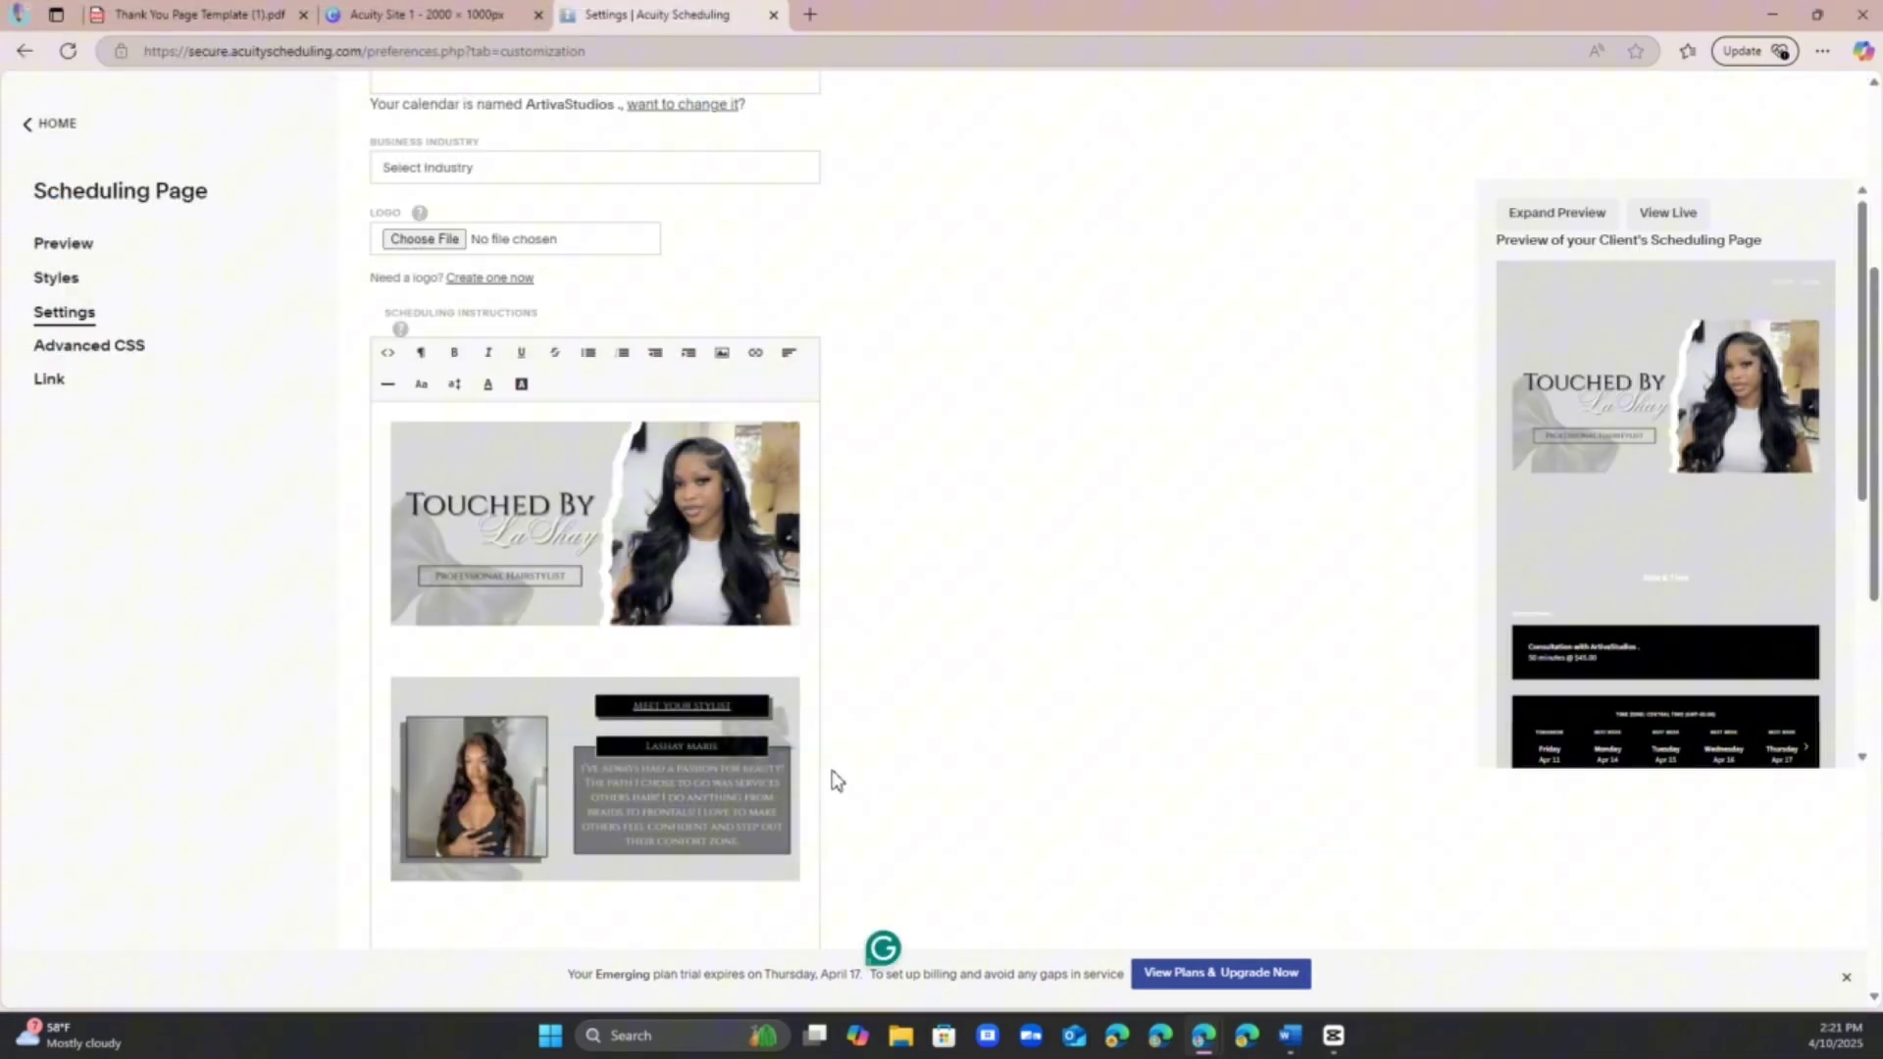
pyautogui.click(722, 352)
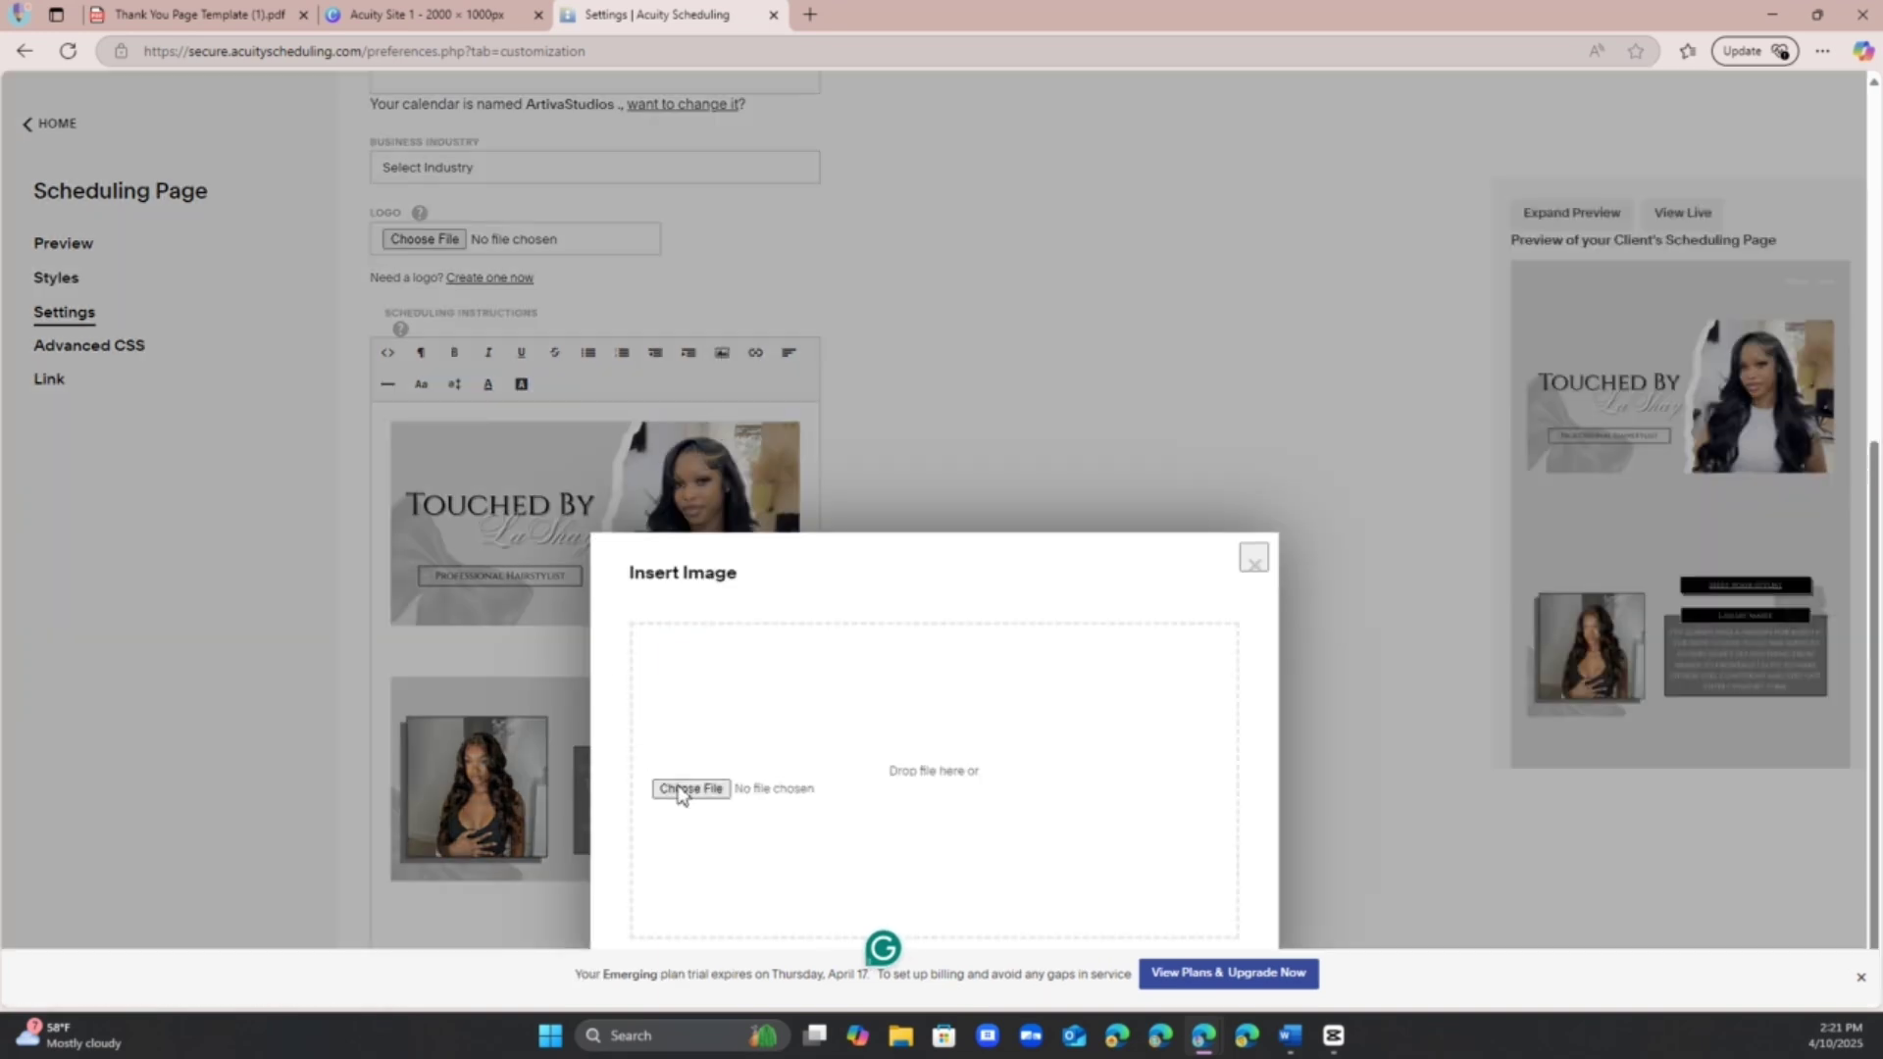
pyautogui.click(683, 788)
pyautogui.click(233, 238)
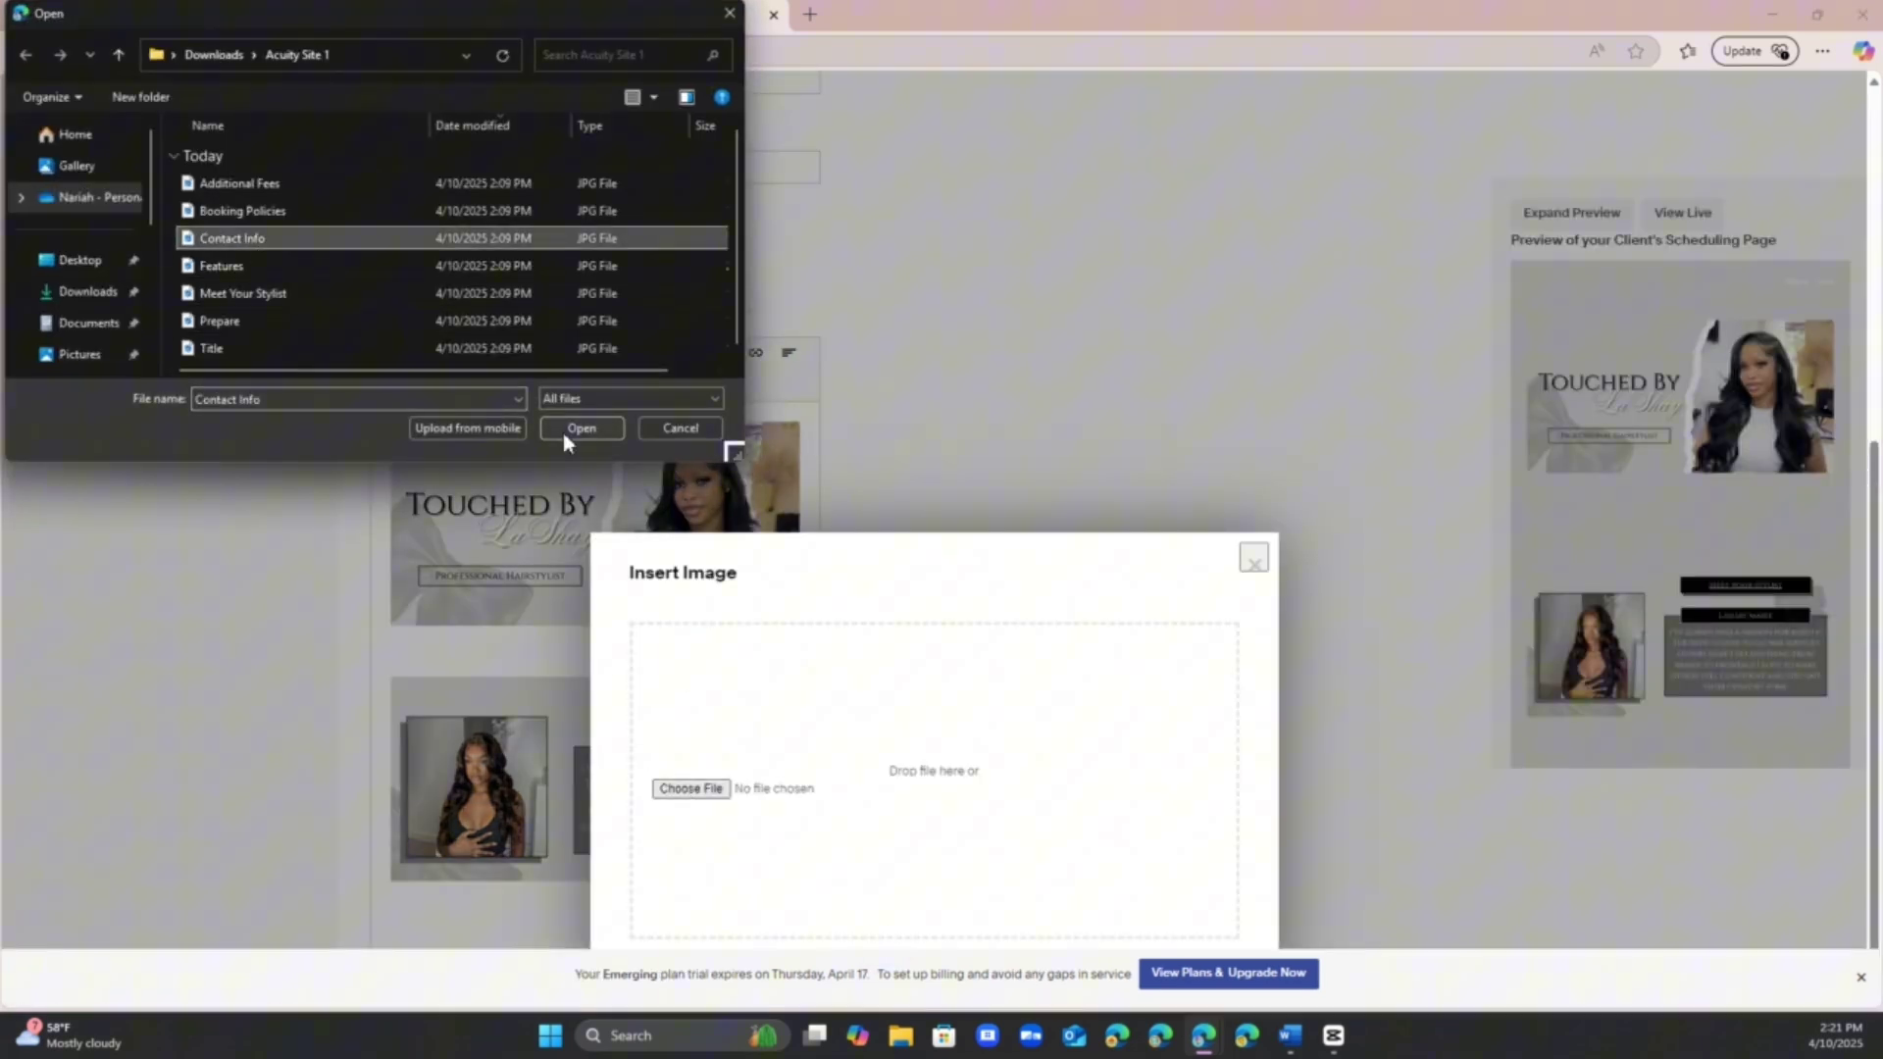
pyautogui.click(581, 428)
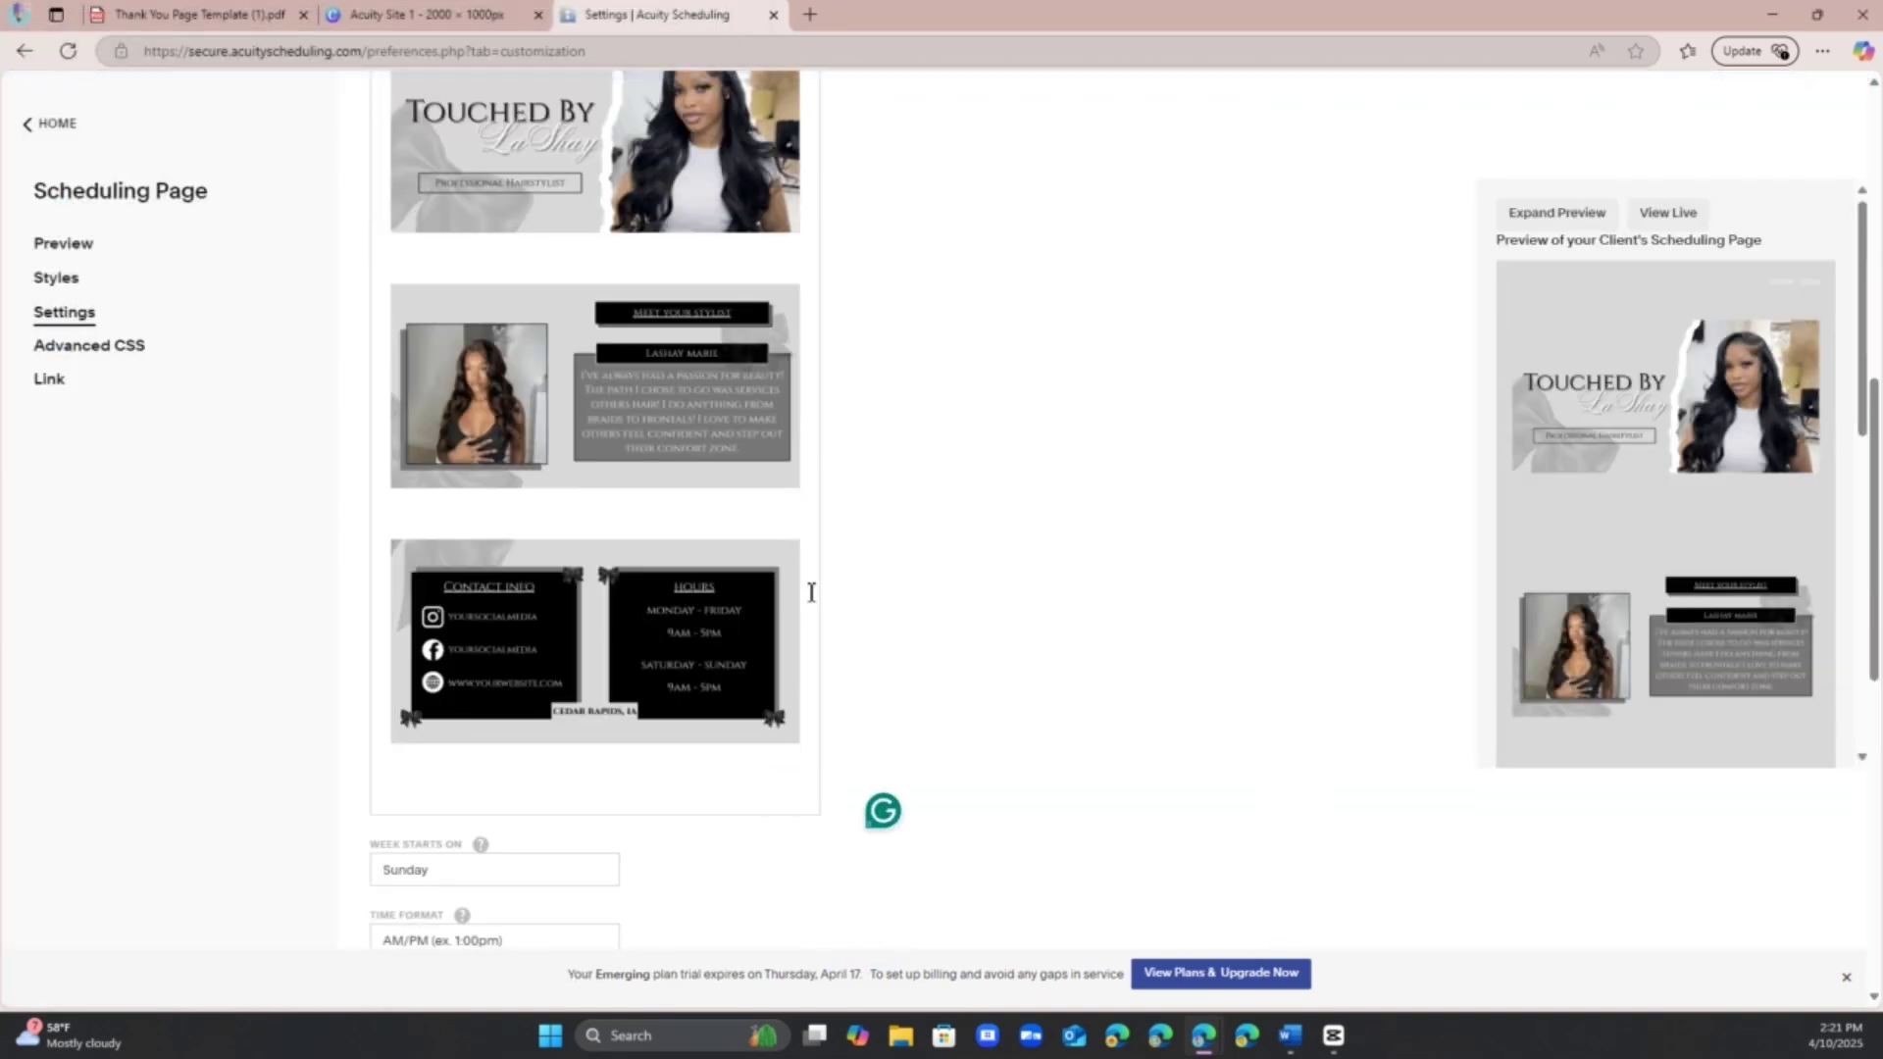
# Step: Insert the Booking Policies and Prepare images
pyautogui.scroll(2, 687, 228)
pyautogui.click(722, 254)
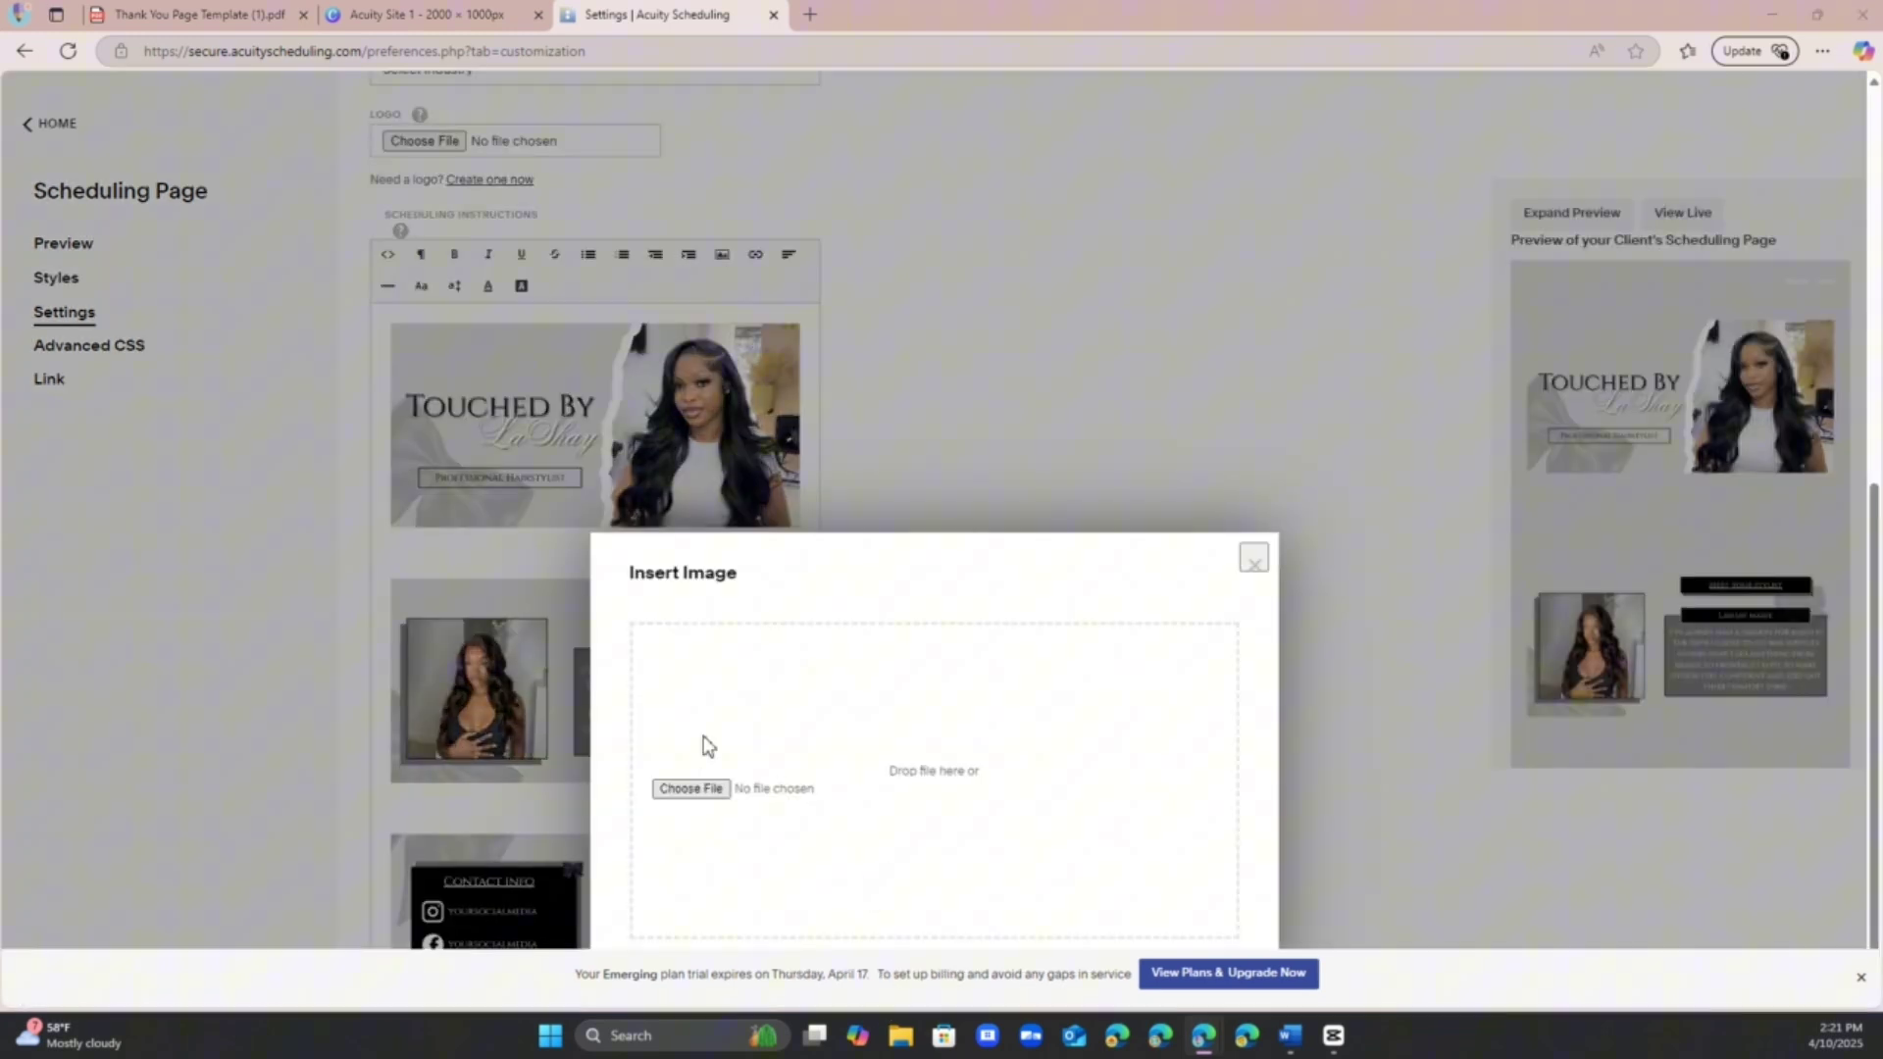
pyautogui.click(691, 787)
pyautogui.doubleClick(294, 216)
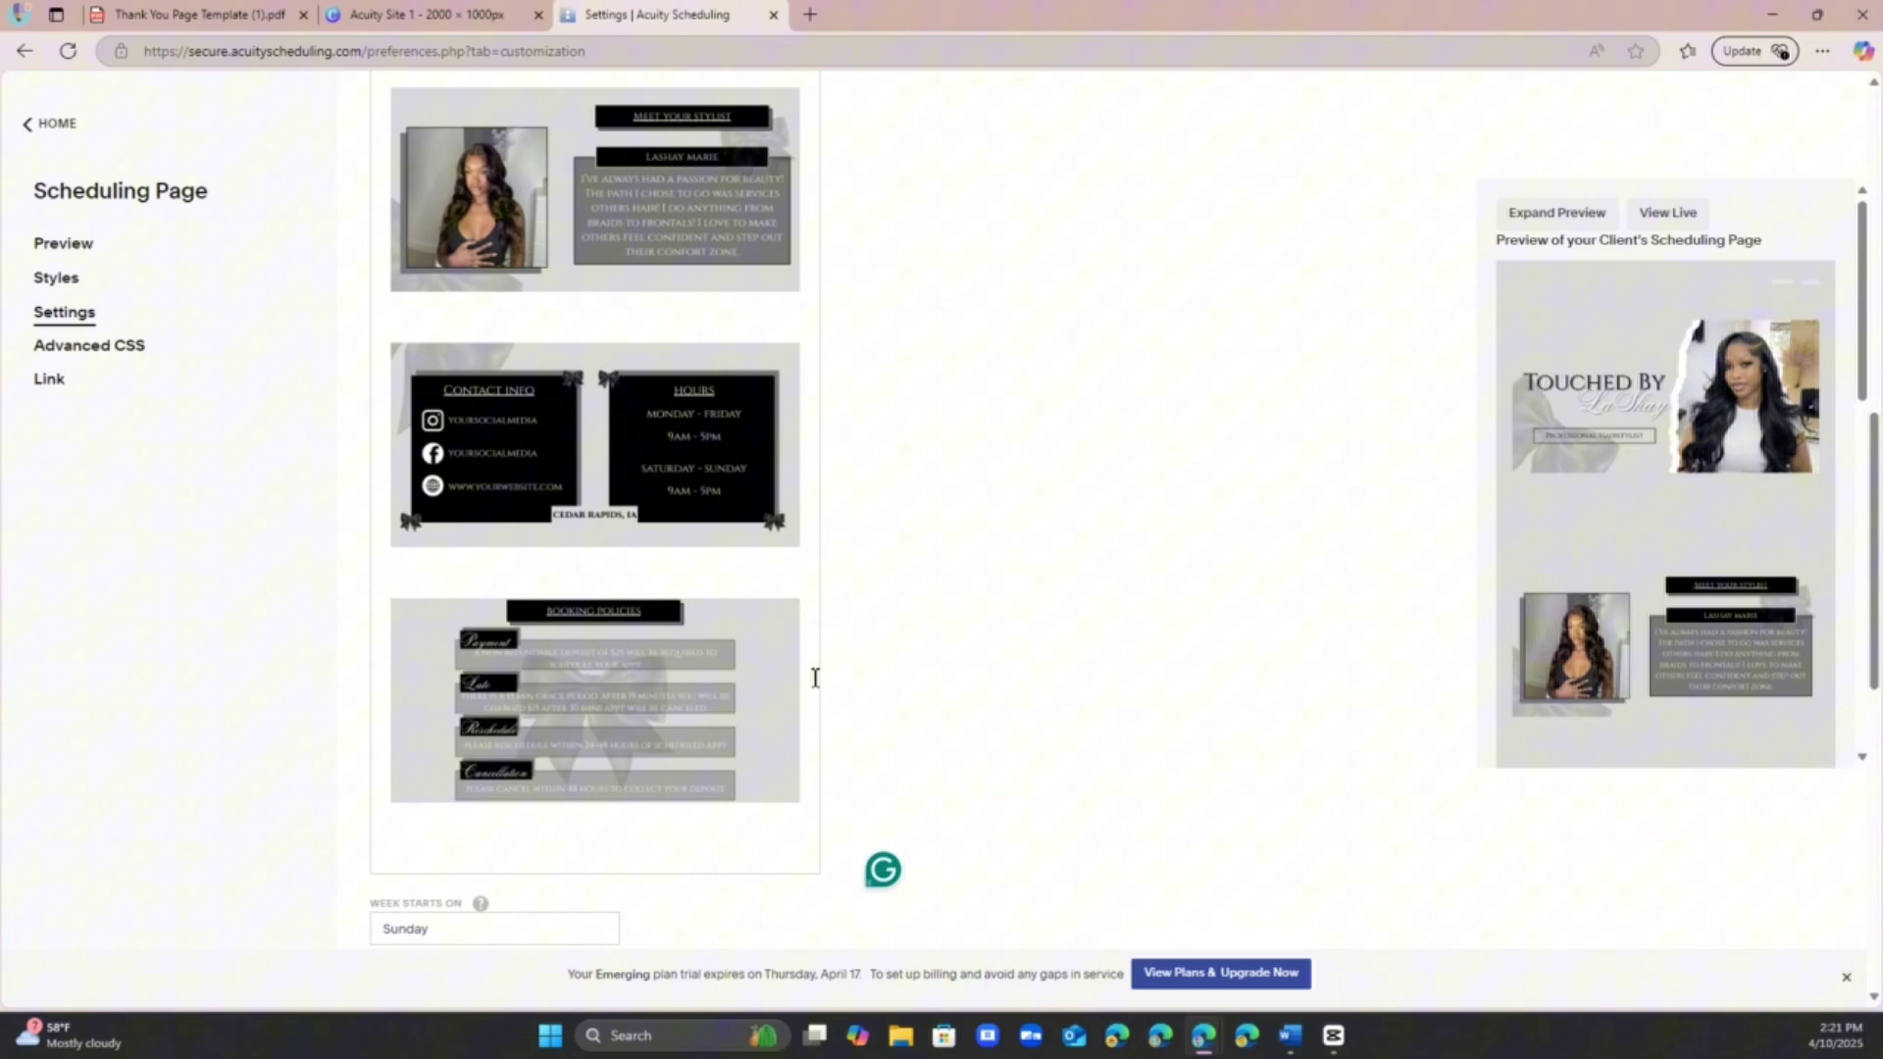
pyautogui.scroll(5, 822, 657)
pyautogui.click(716, 368)
pyautogui.click(716, 790)
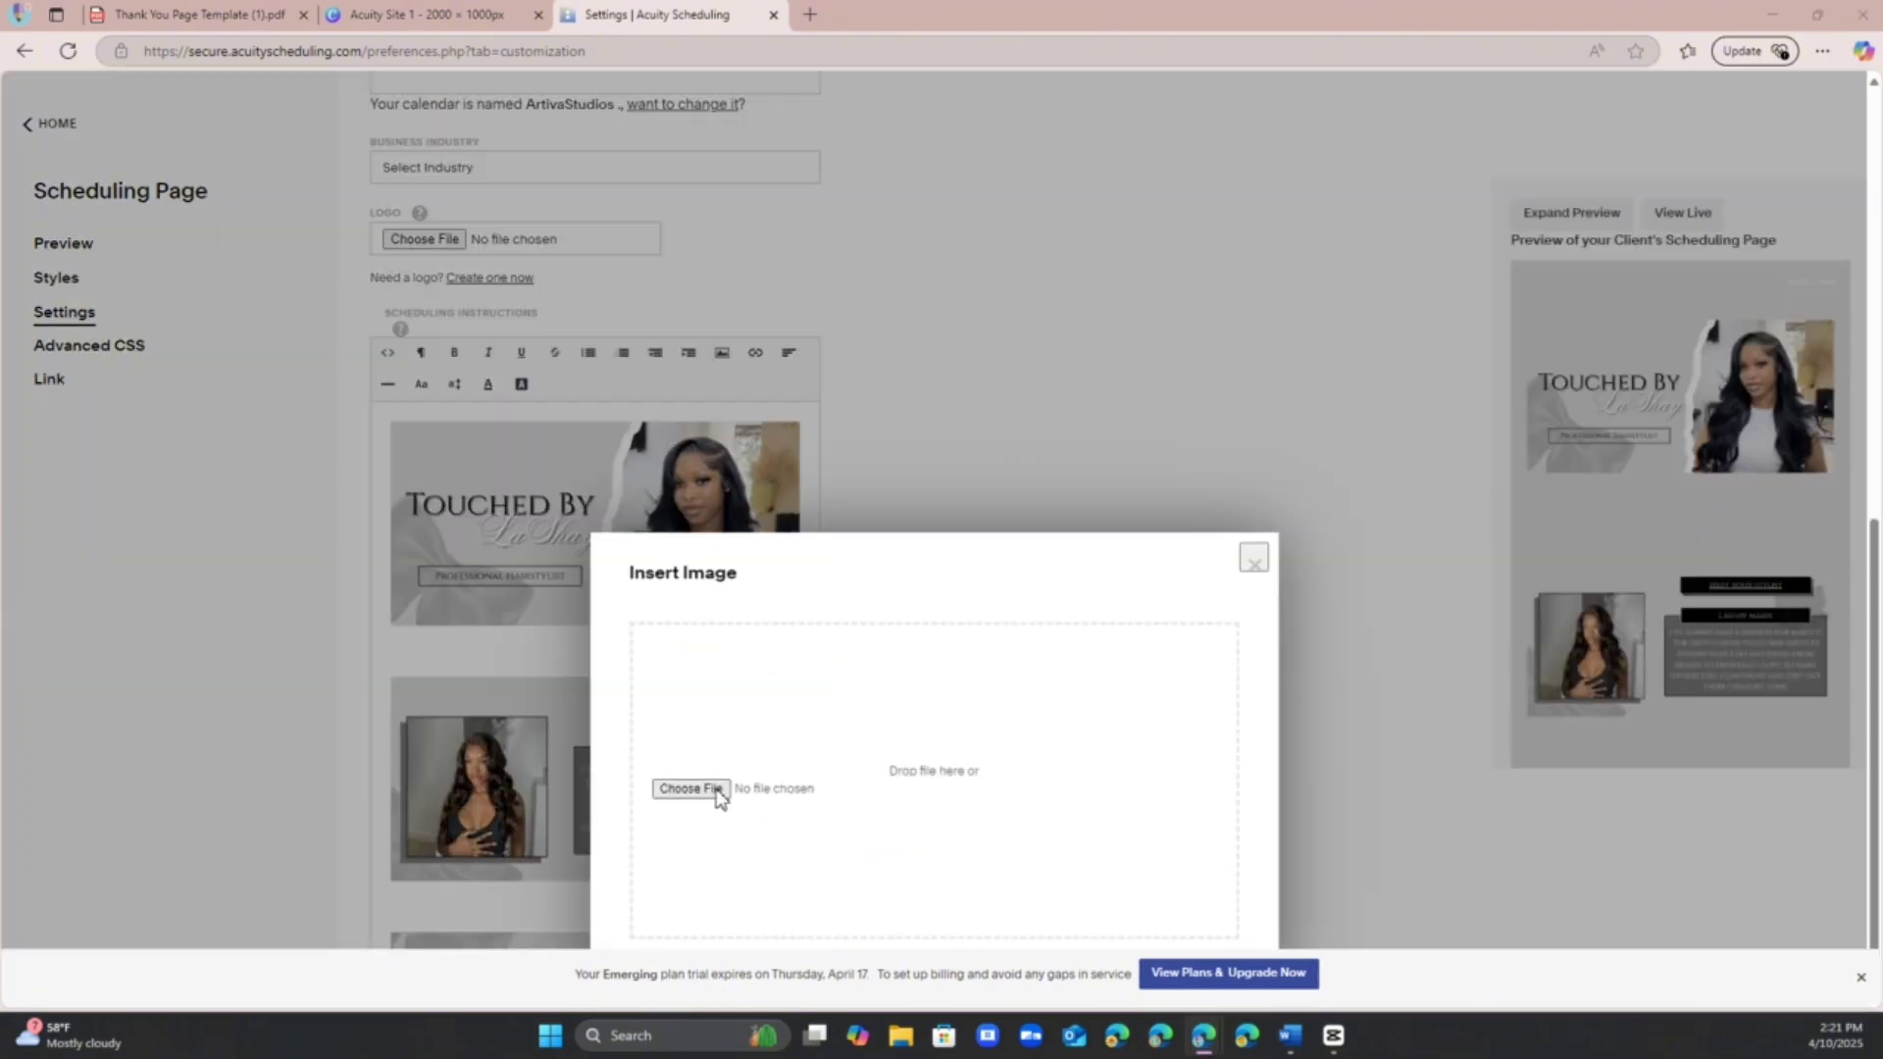
pyautogui.doubleClick(473, 327)
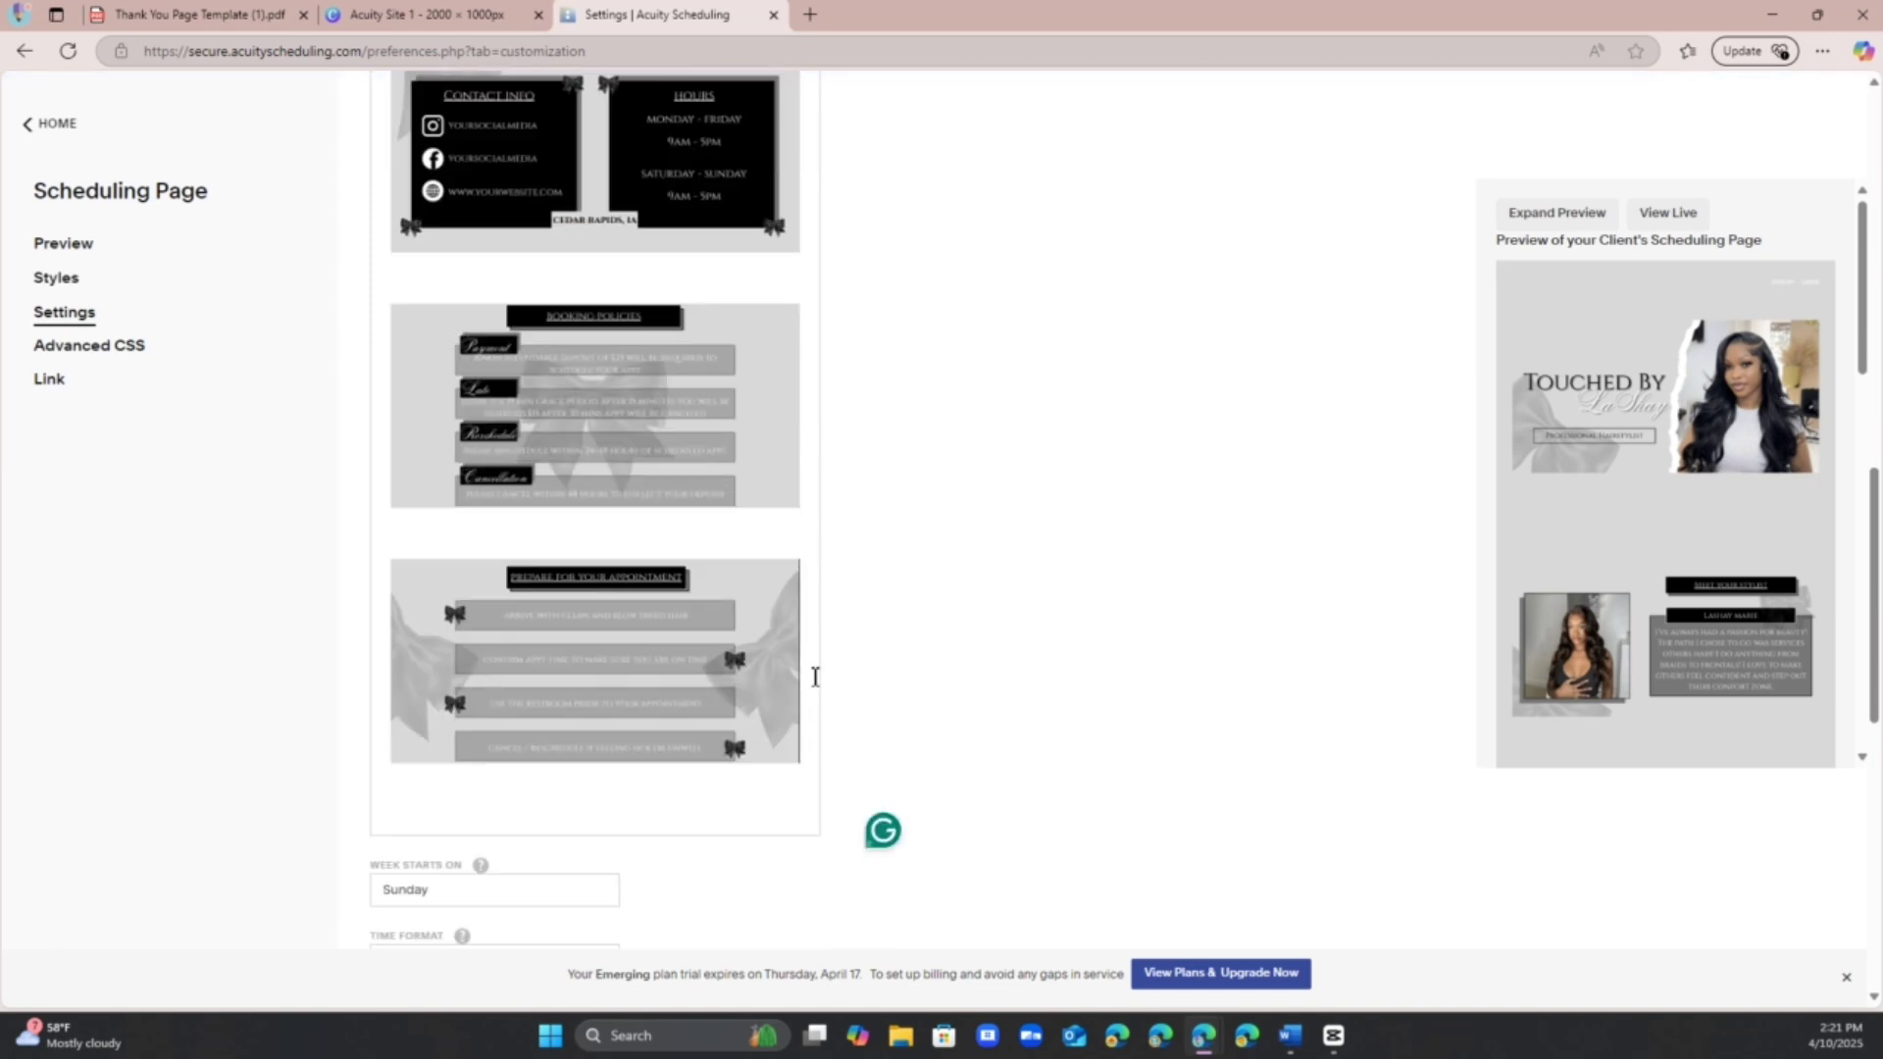
# Step: Cancel one abandoned image insertion, then insert the Features image
pyautogui.scroll(8, 775, 589)
pyautogui.click(721, 255)
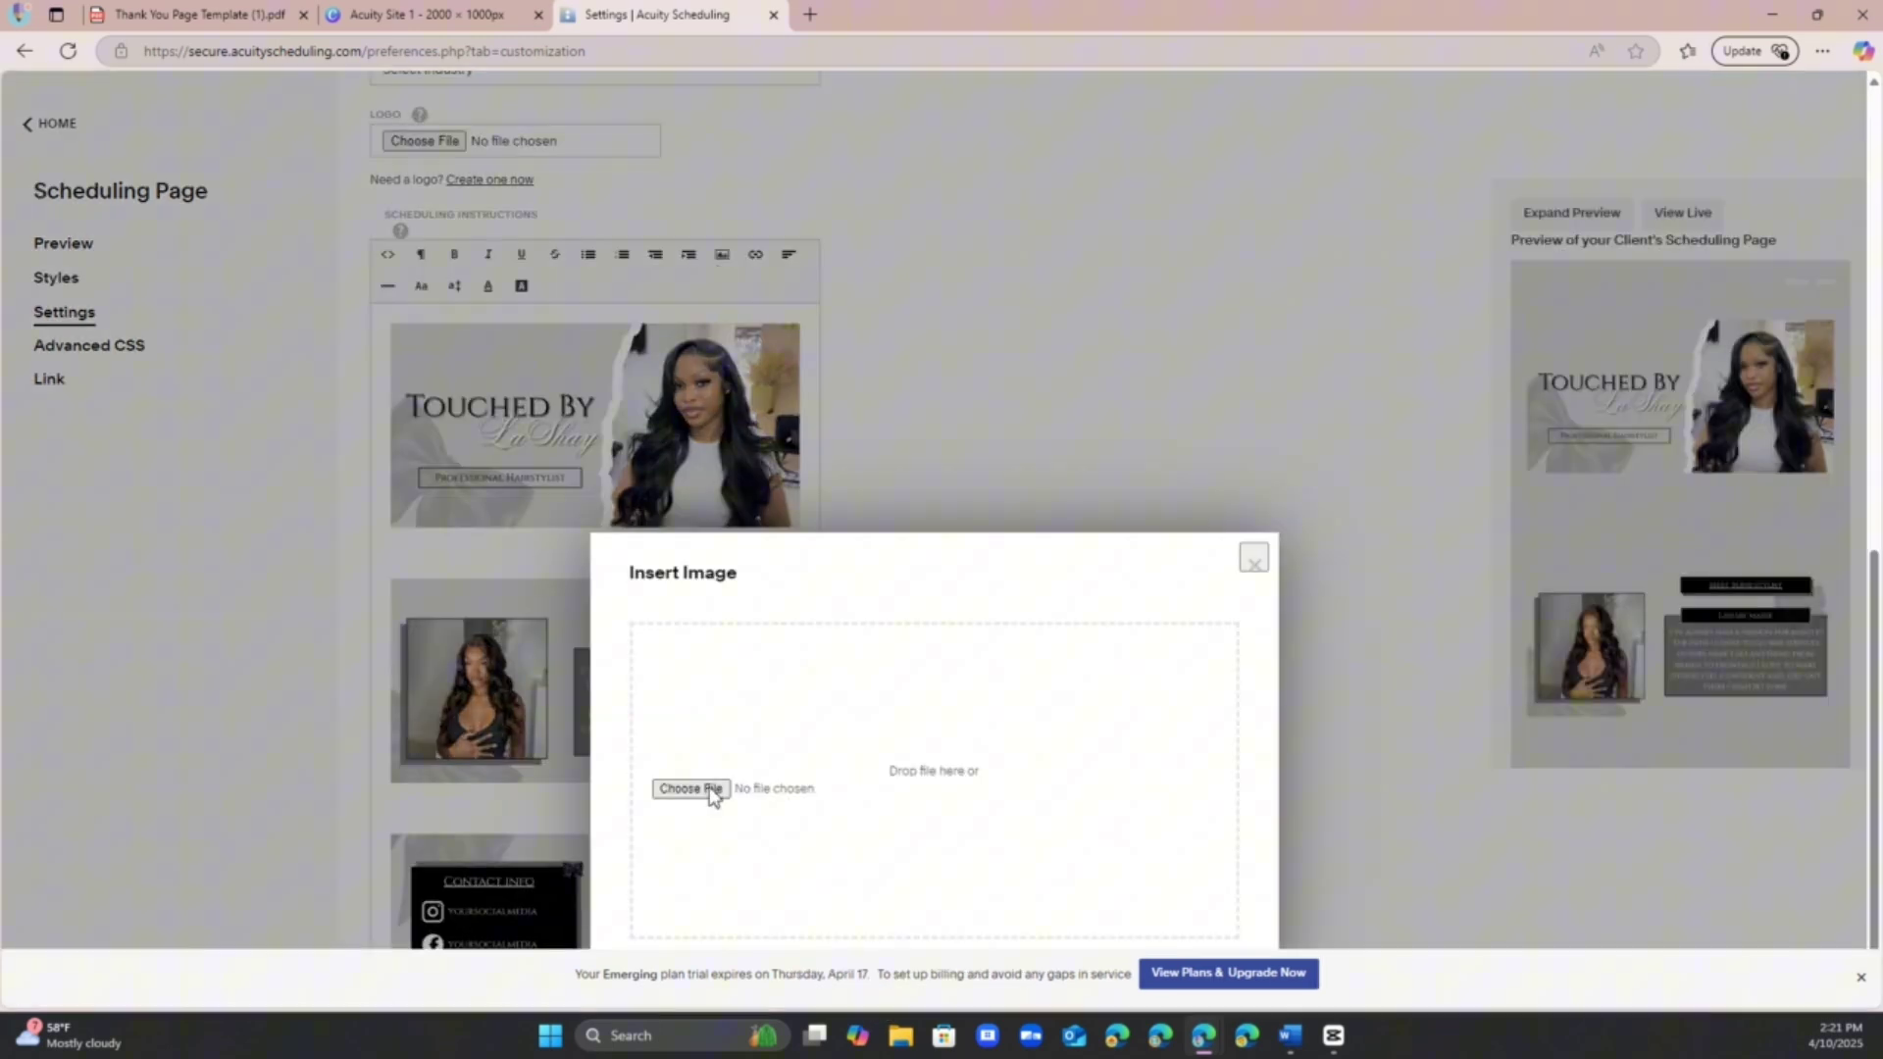
pyautogui.click(712, 791)
pyautogui.click(651, 425)
pyautogui.press('Escape')
pyautogui.scroll(-10, 814, 739)
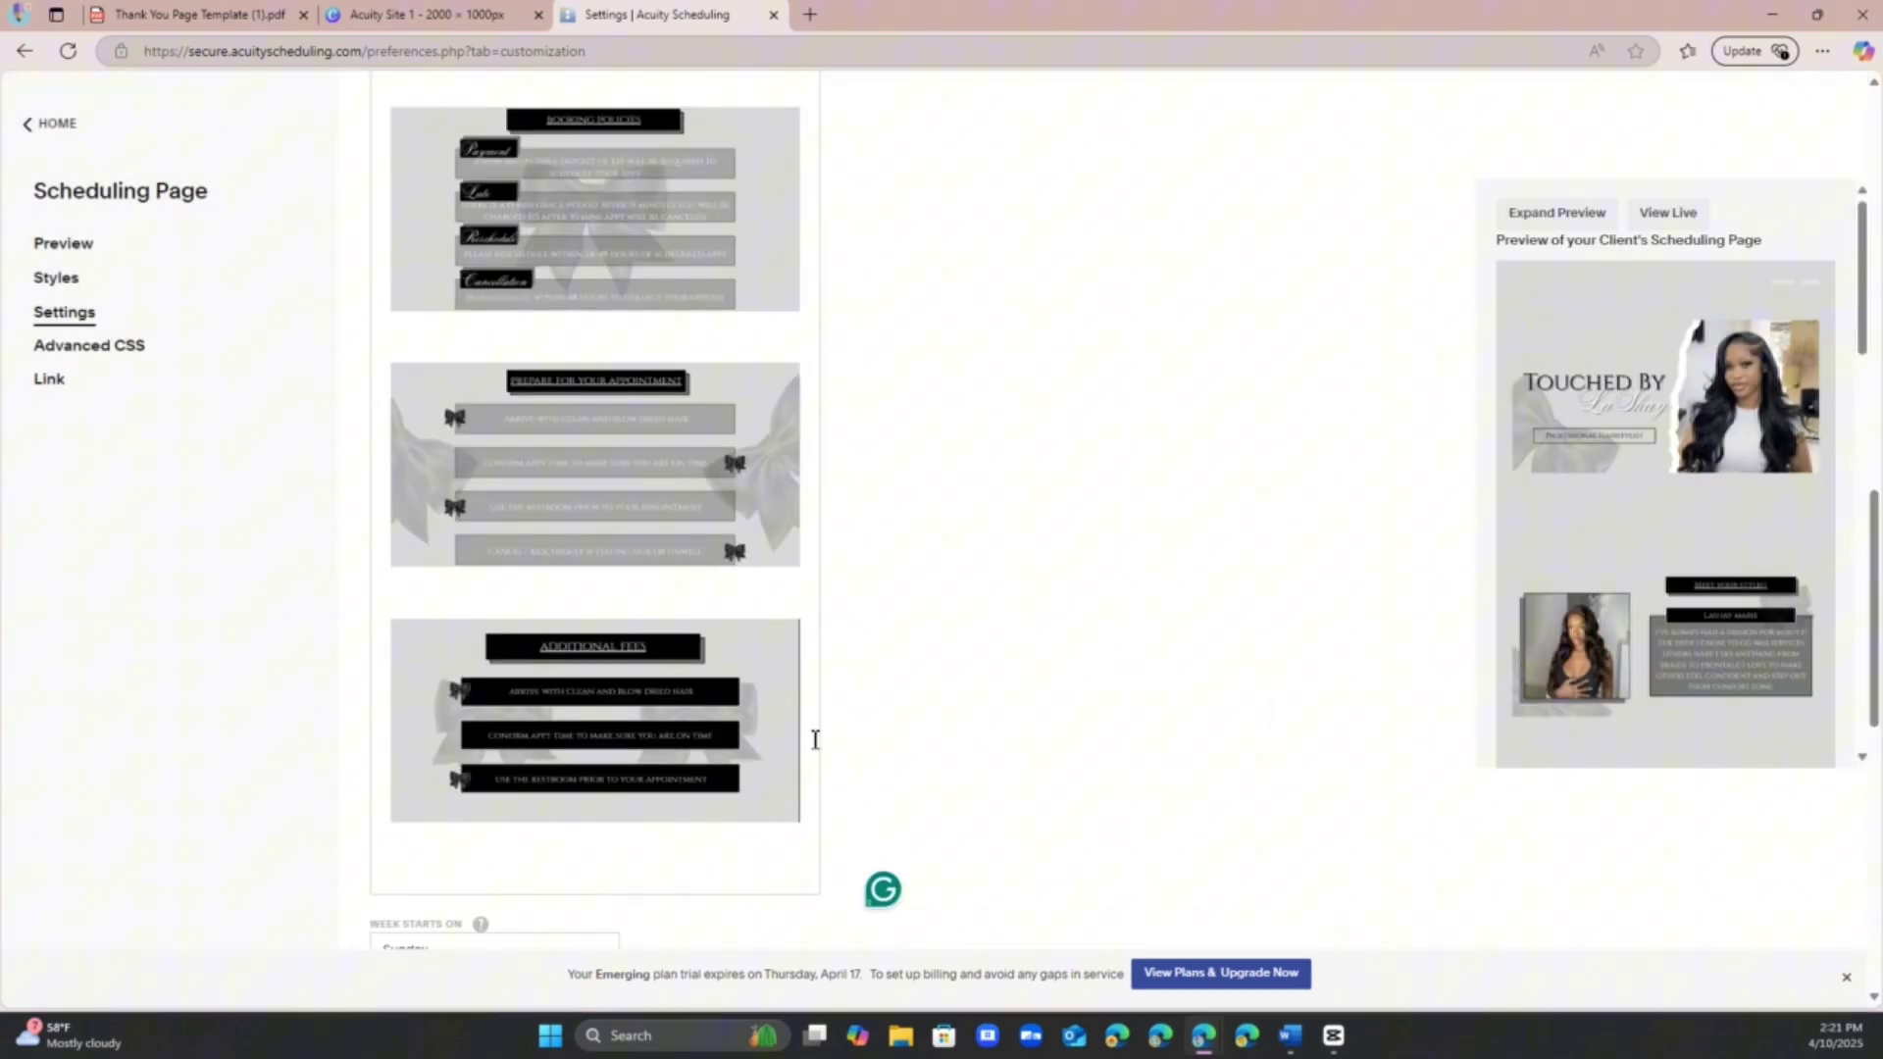
pyautogui.scroll(10, 814, 739)
pyautogui.click(722, 256)
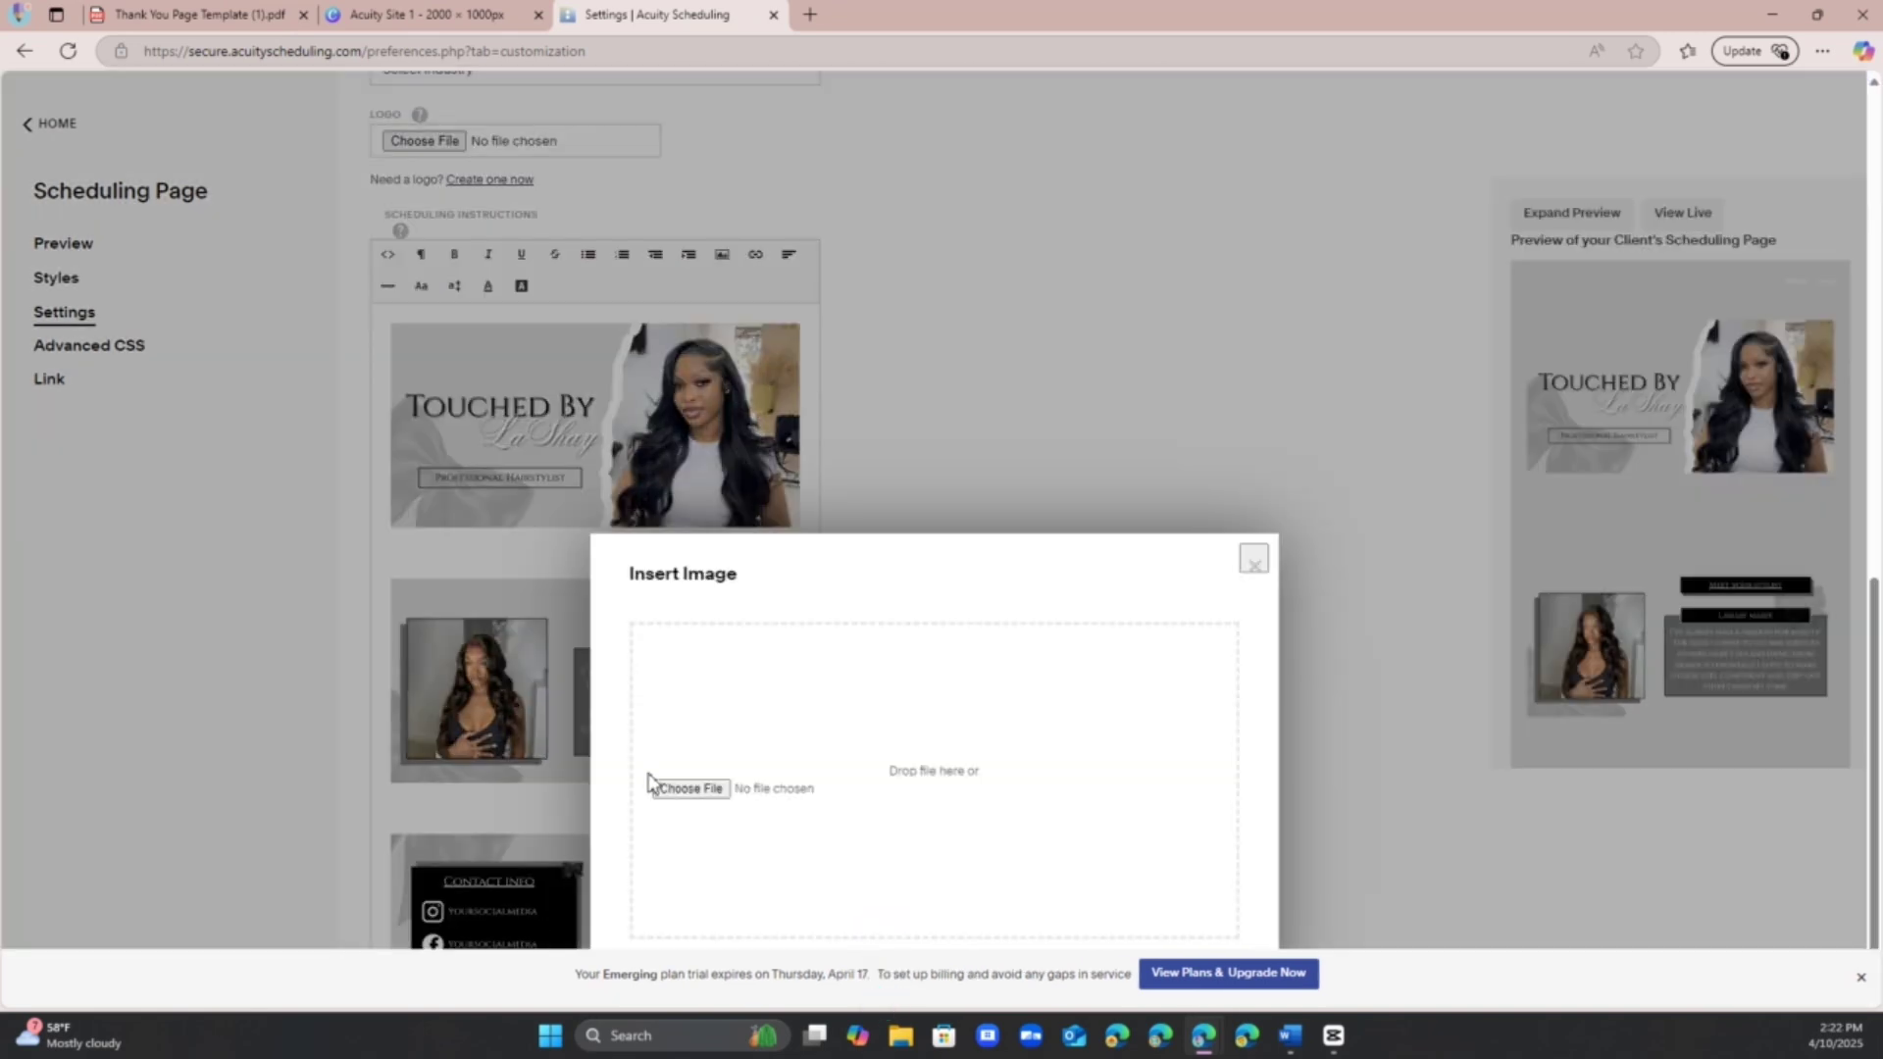
pyautogui.click(677, 794)
pyautogui.click(255, 263)
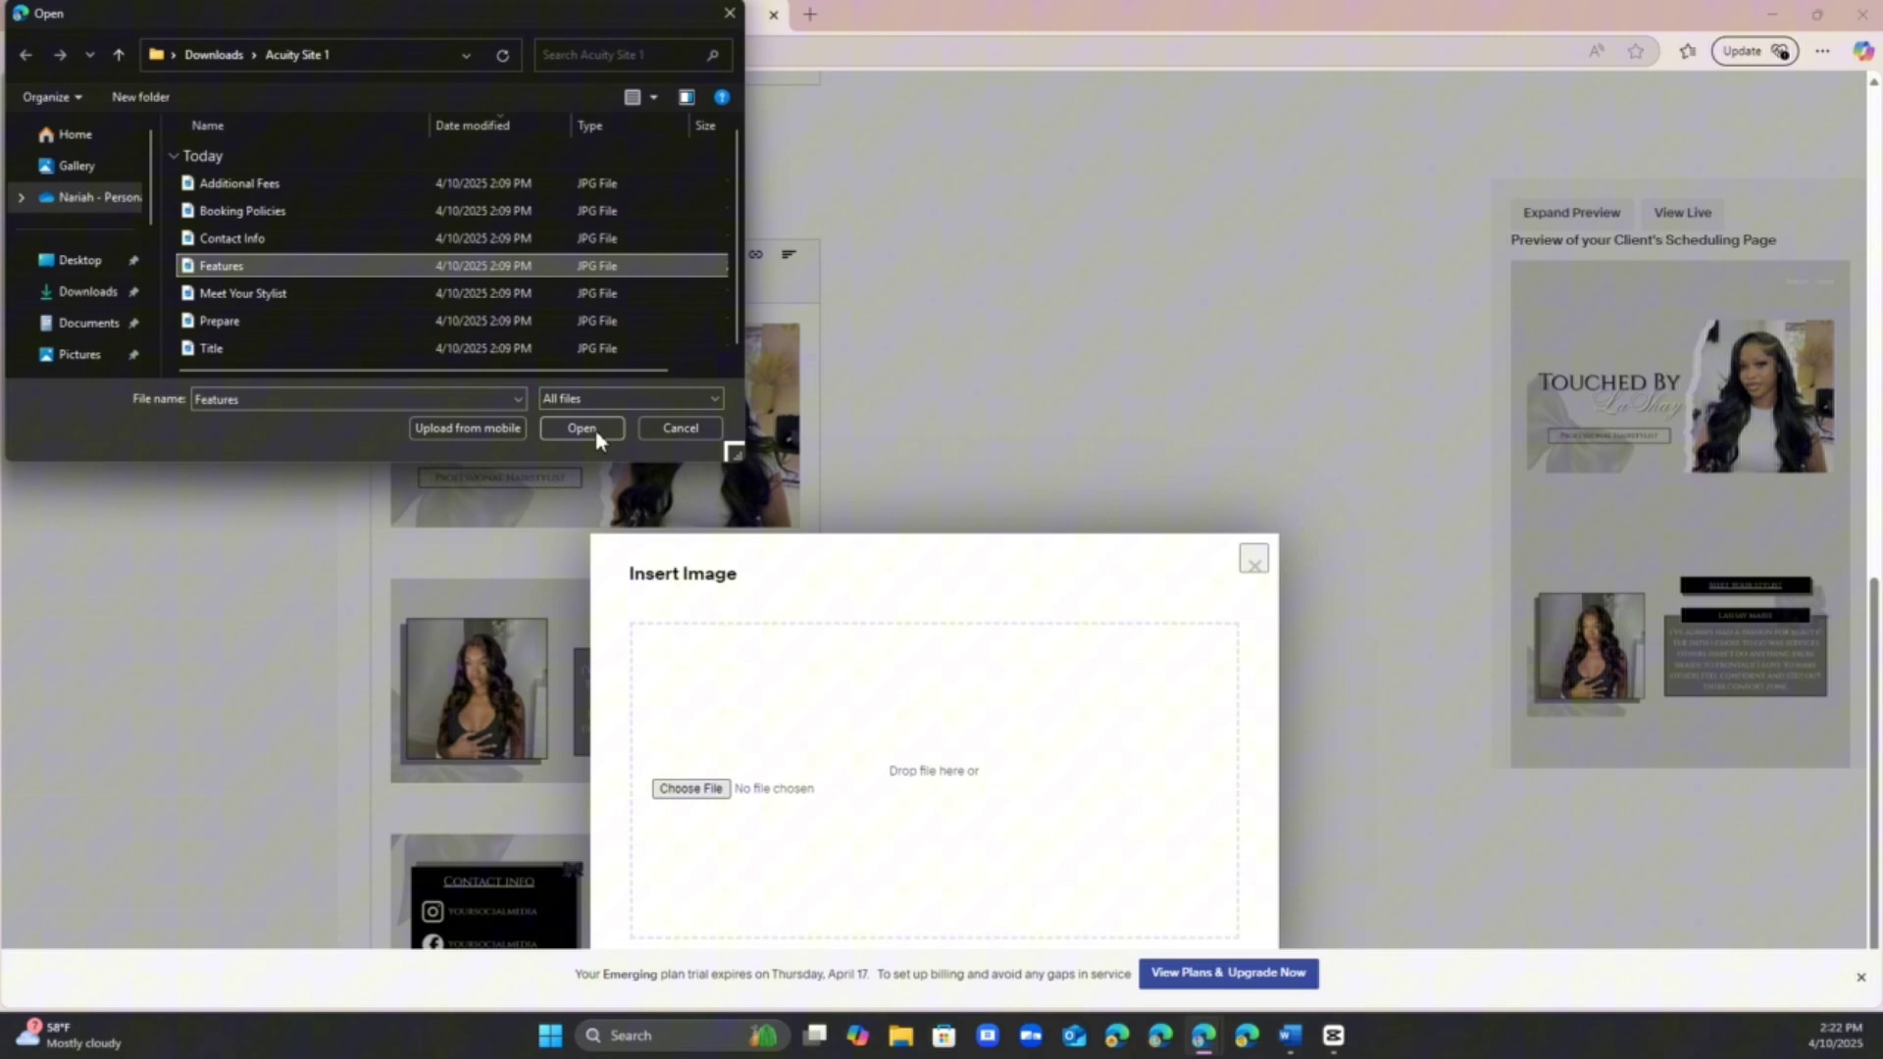
pyautogui.click(594, 429)
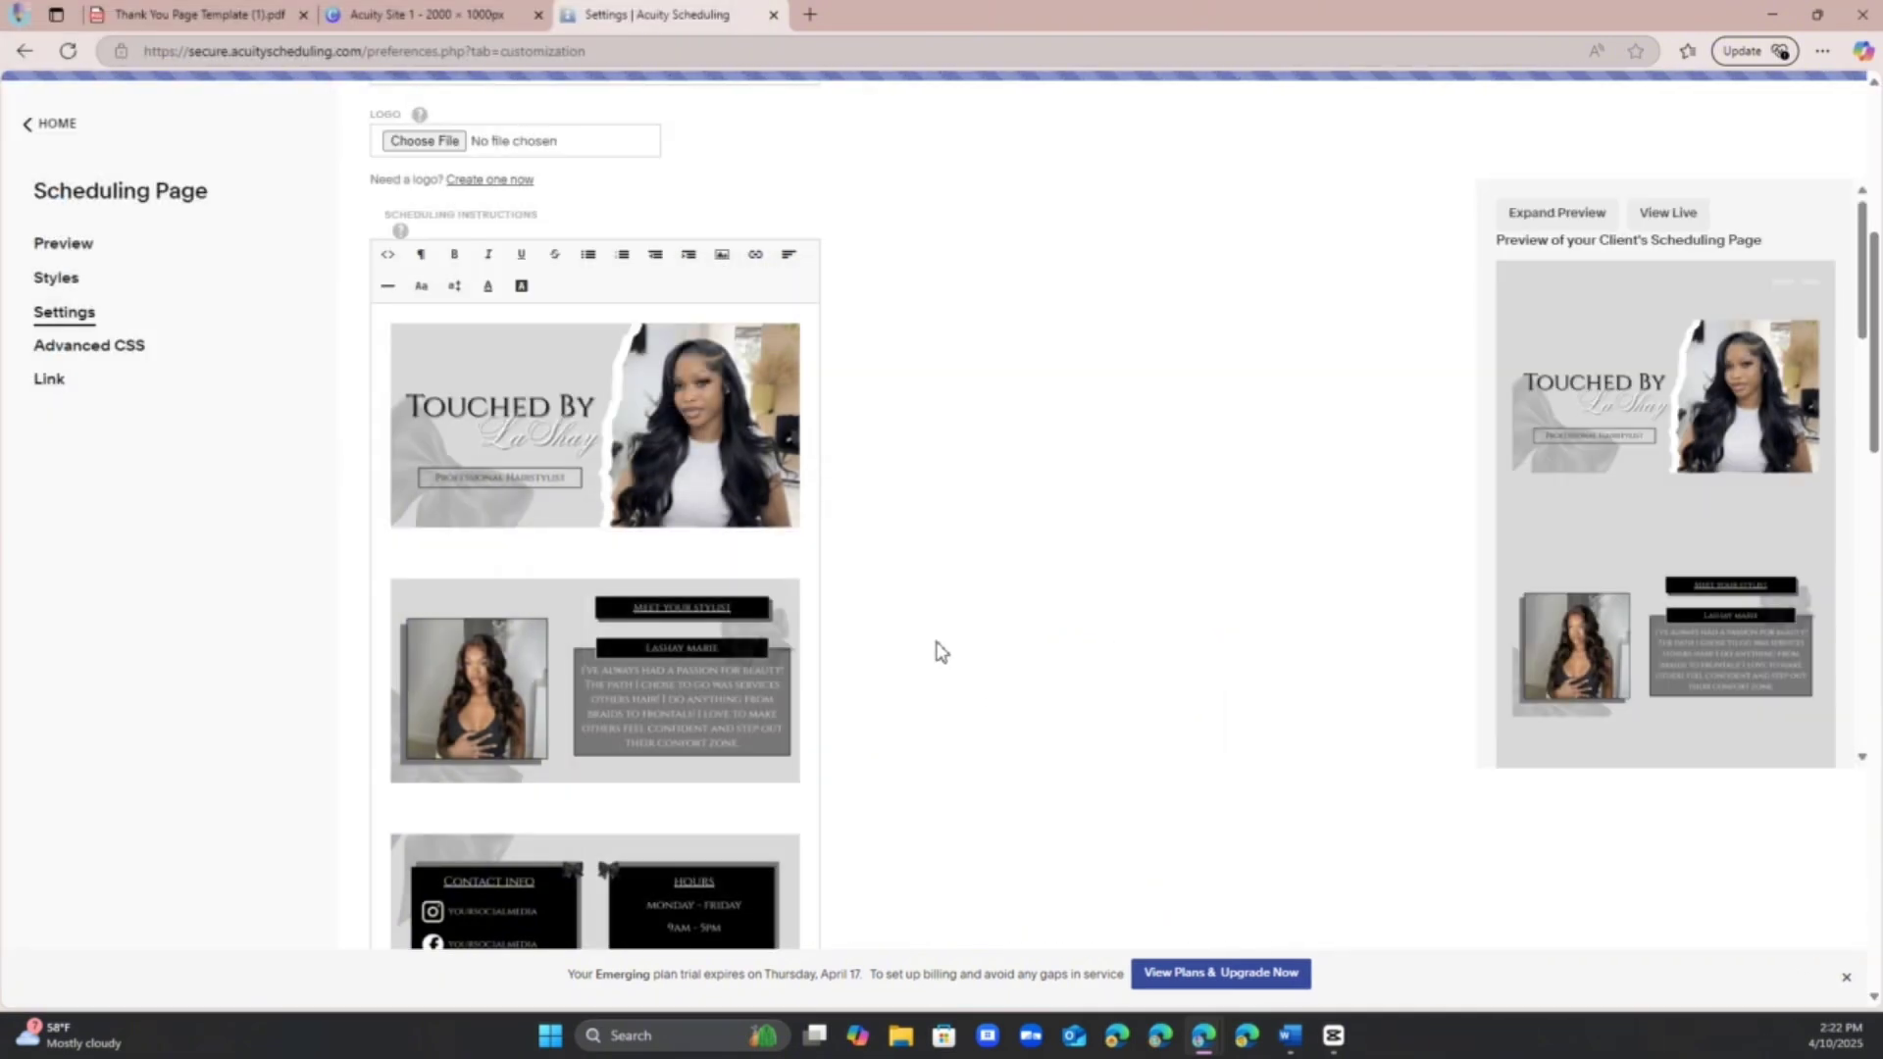
# Step: Delete the blank line between the first two images and check the rest of the stack
pyautogui.scroll(-8, 566, 433)
pyautogui.scroll(-4, 1556, 456)
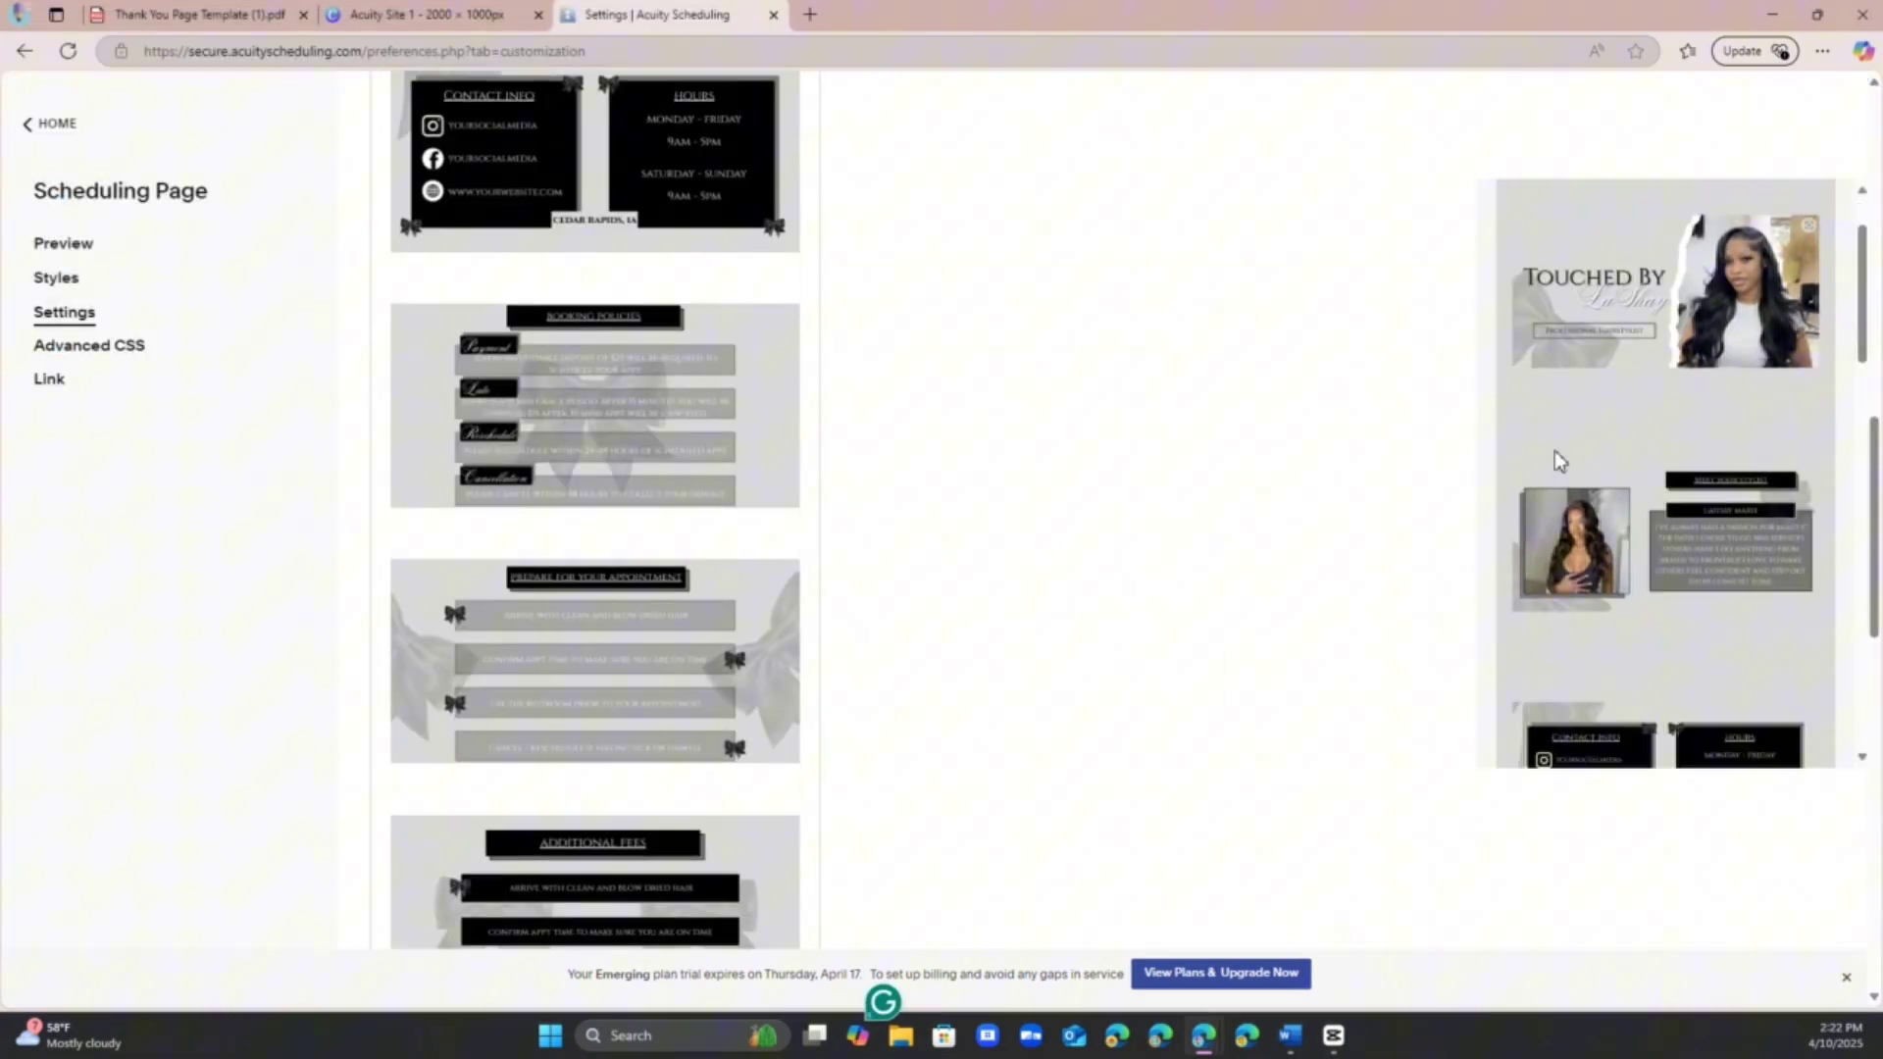
pyautogui.scroll(-6, 1555, 458)
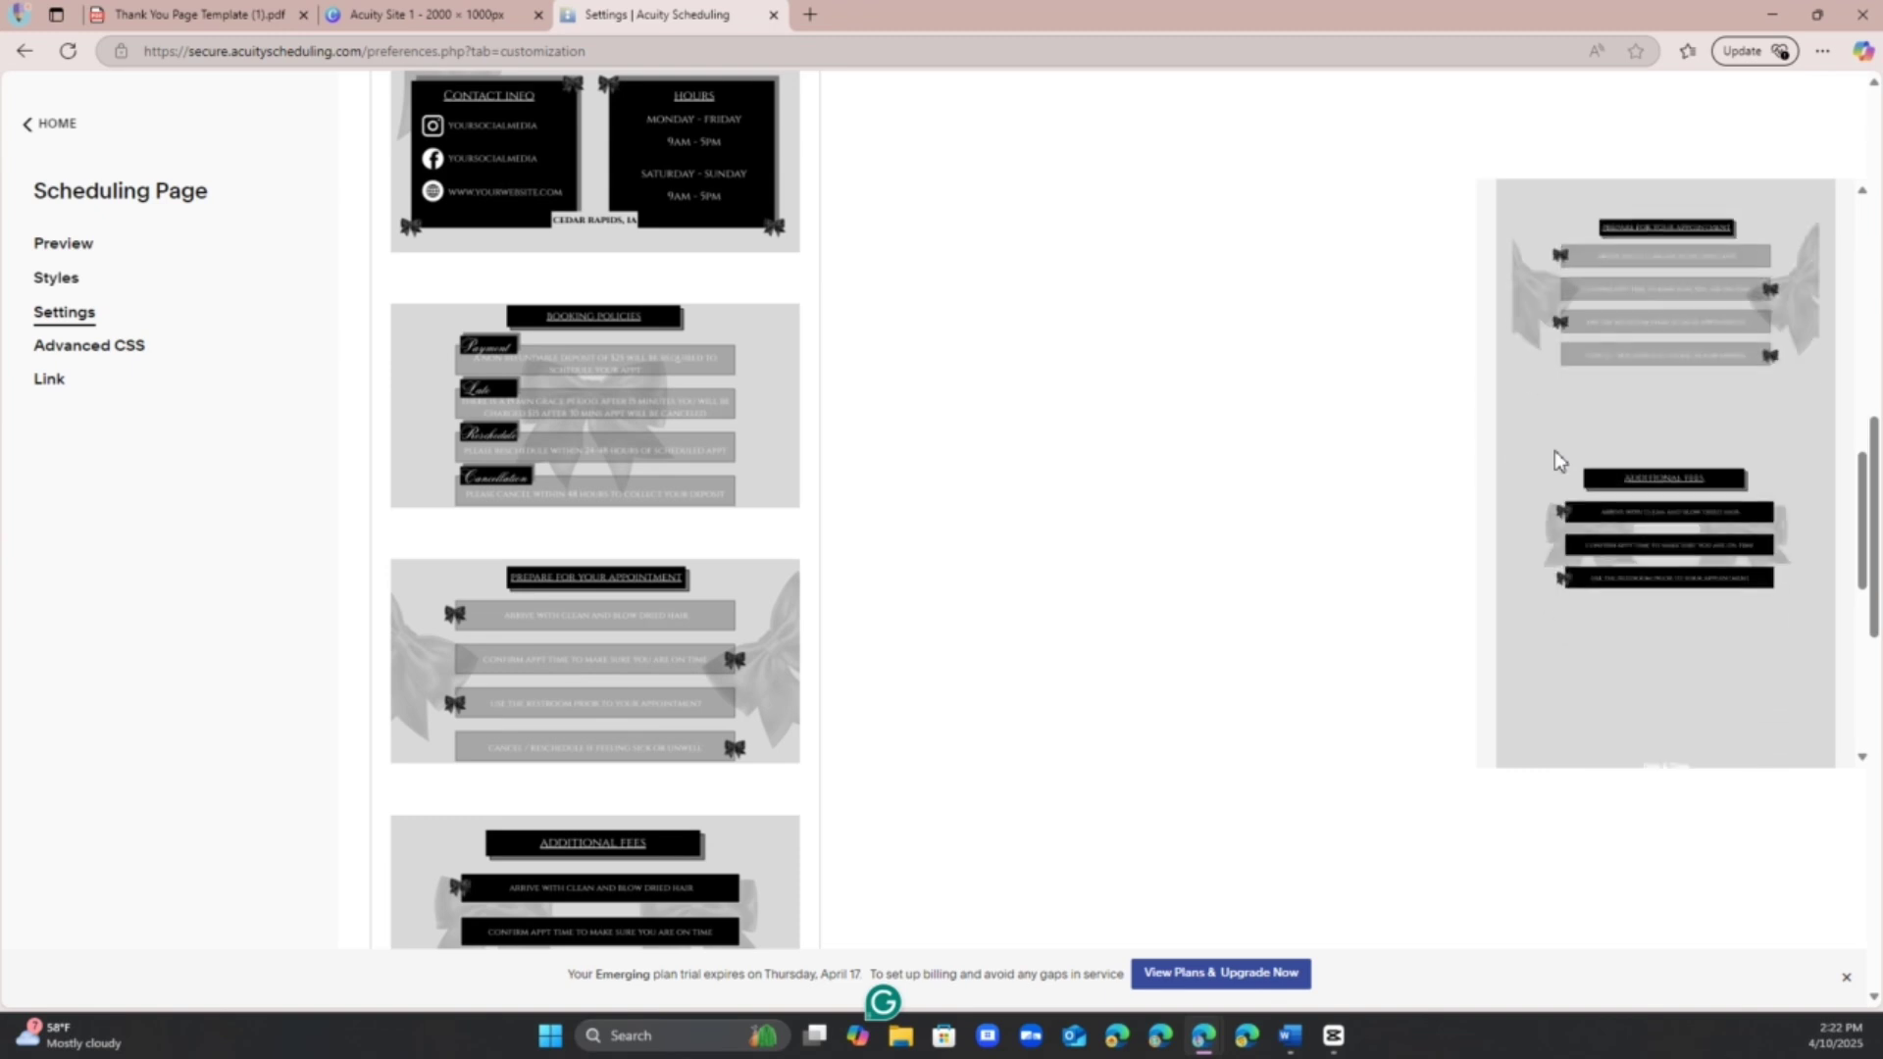
pyautogui.scroll(-3, 1555, 456)
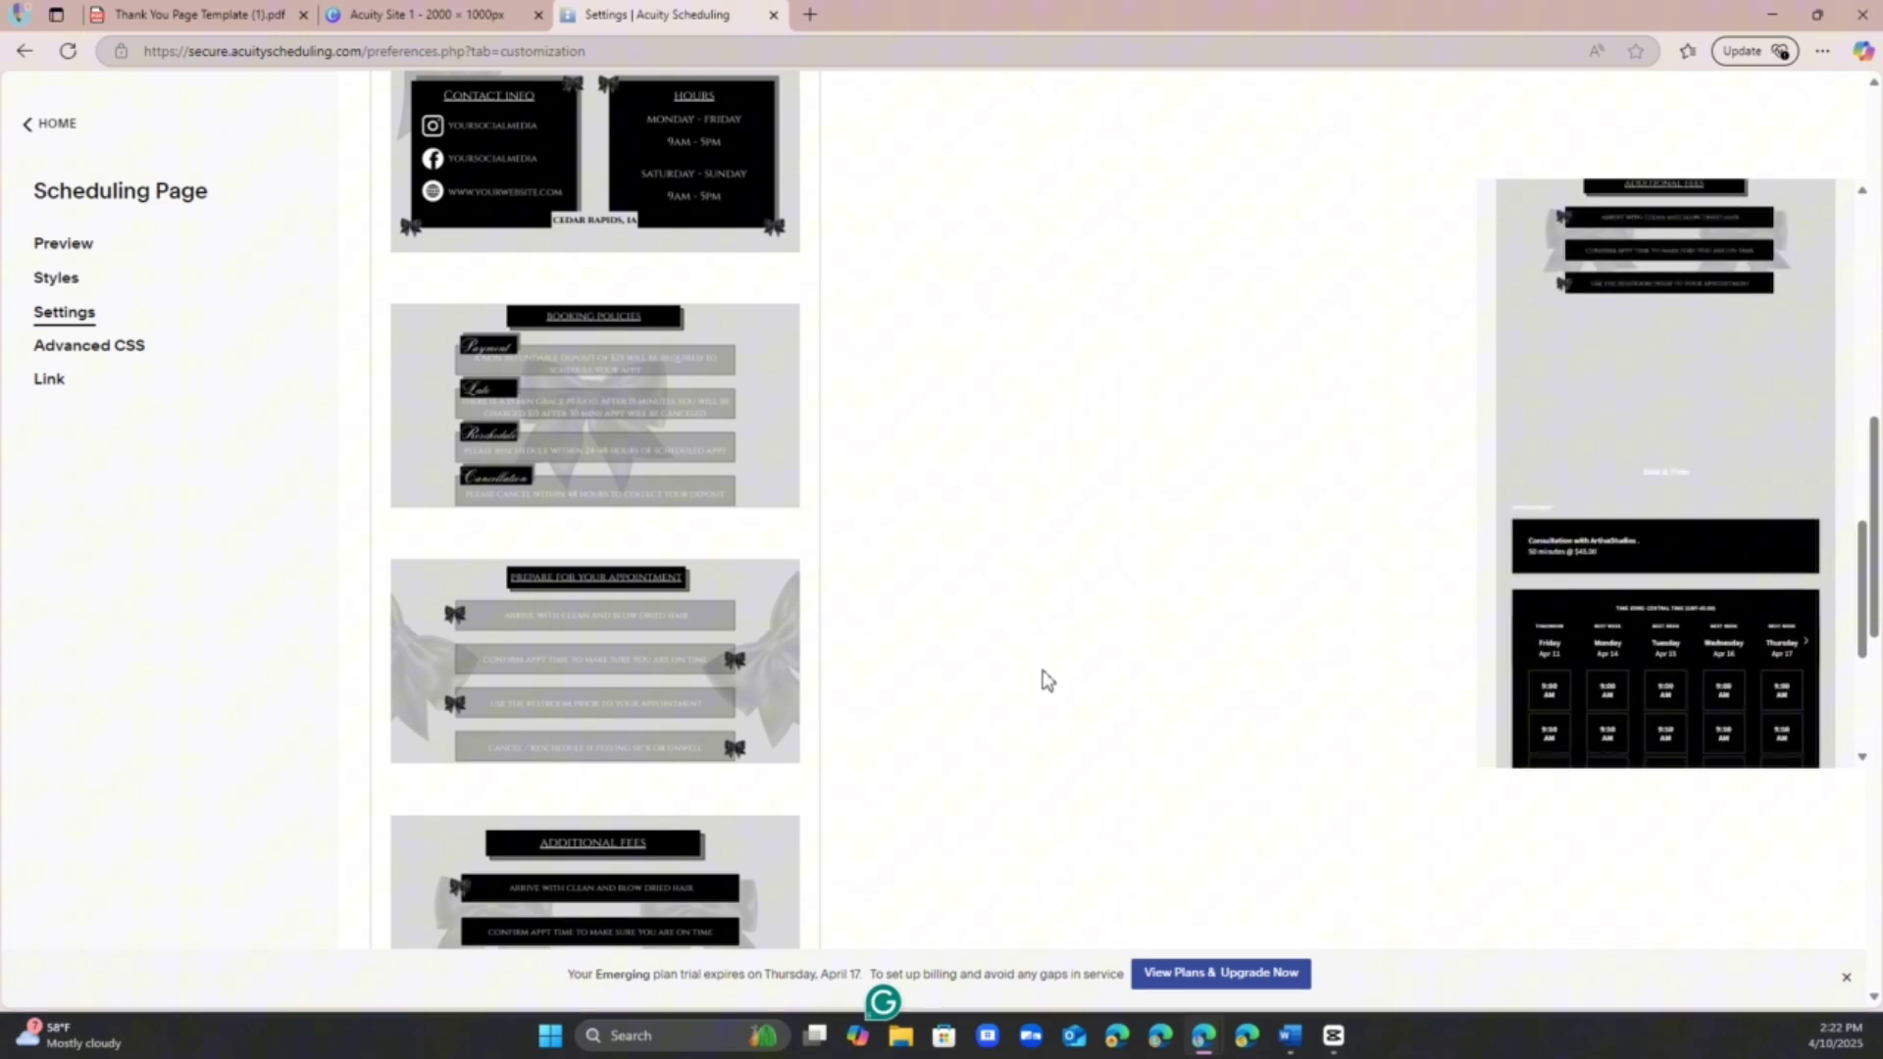
pyautogui.scroll(8, 638, 534)
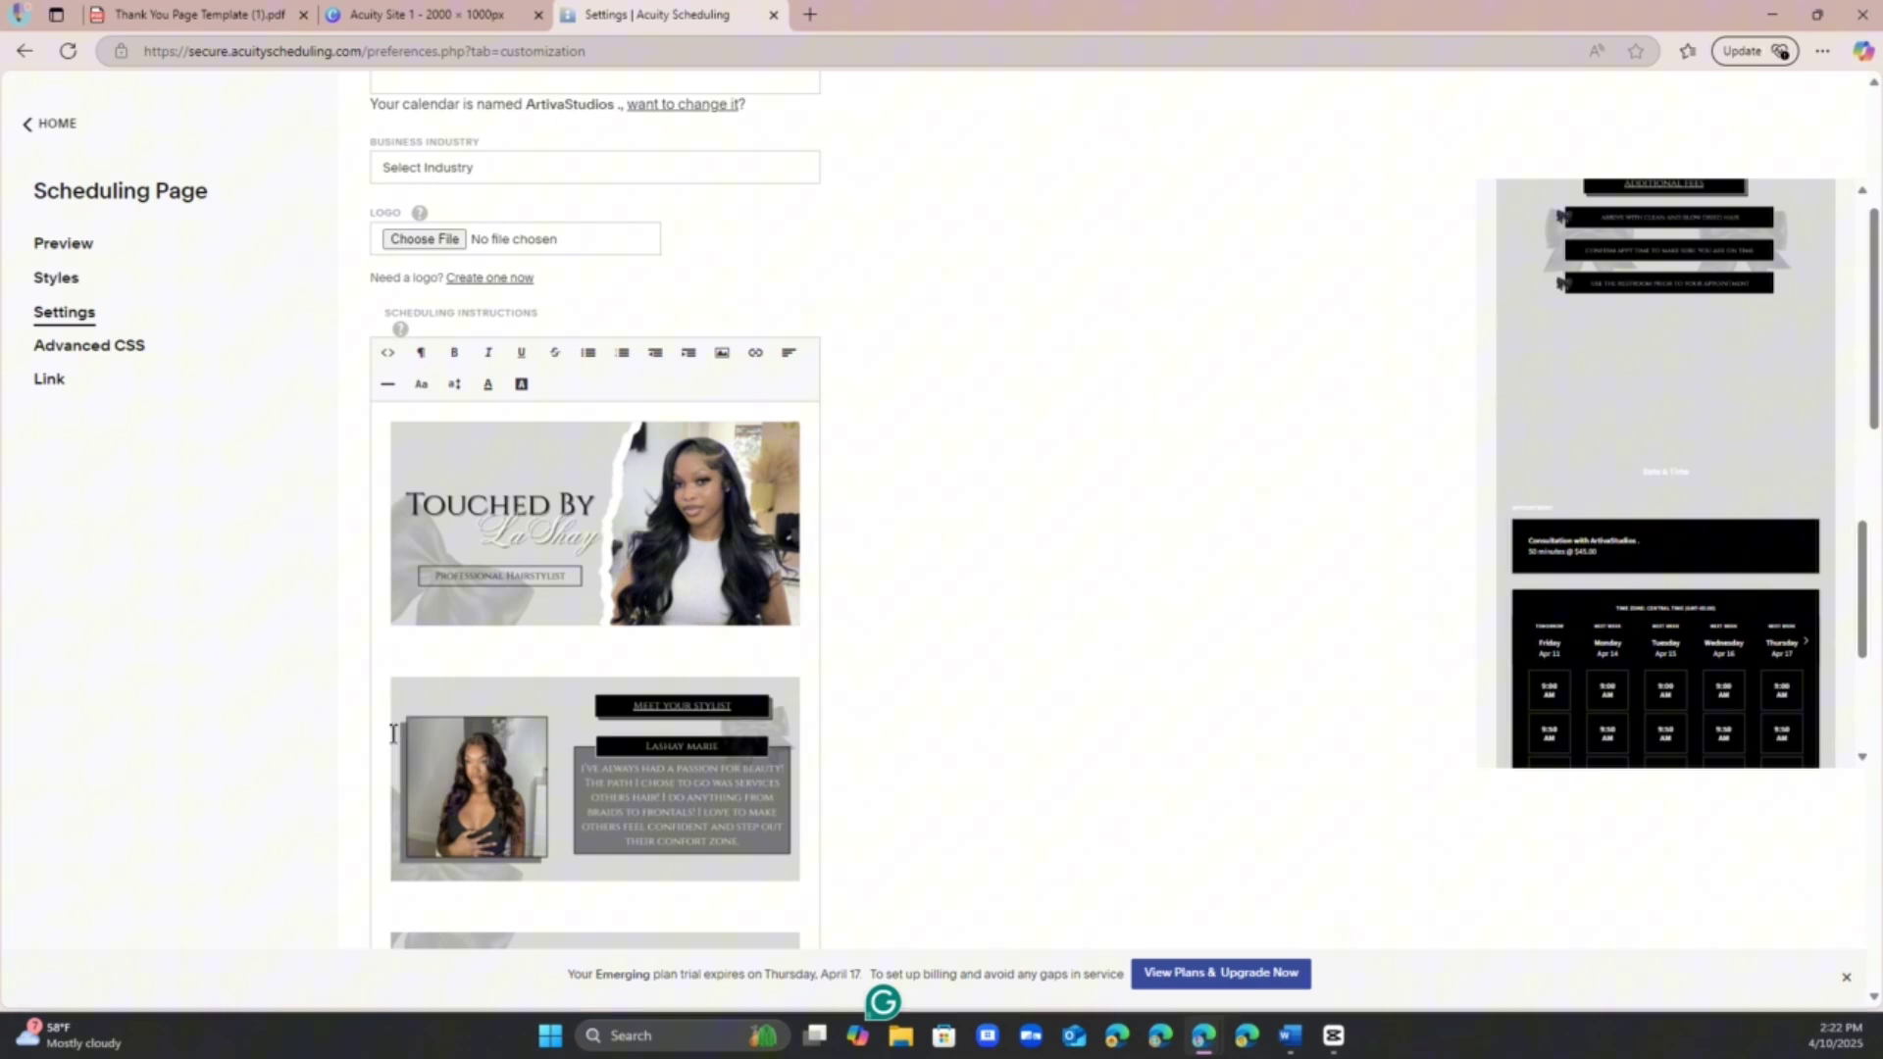
pyautogui.press('BackSpace')
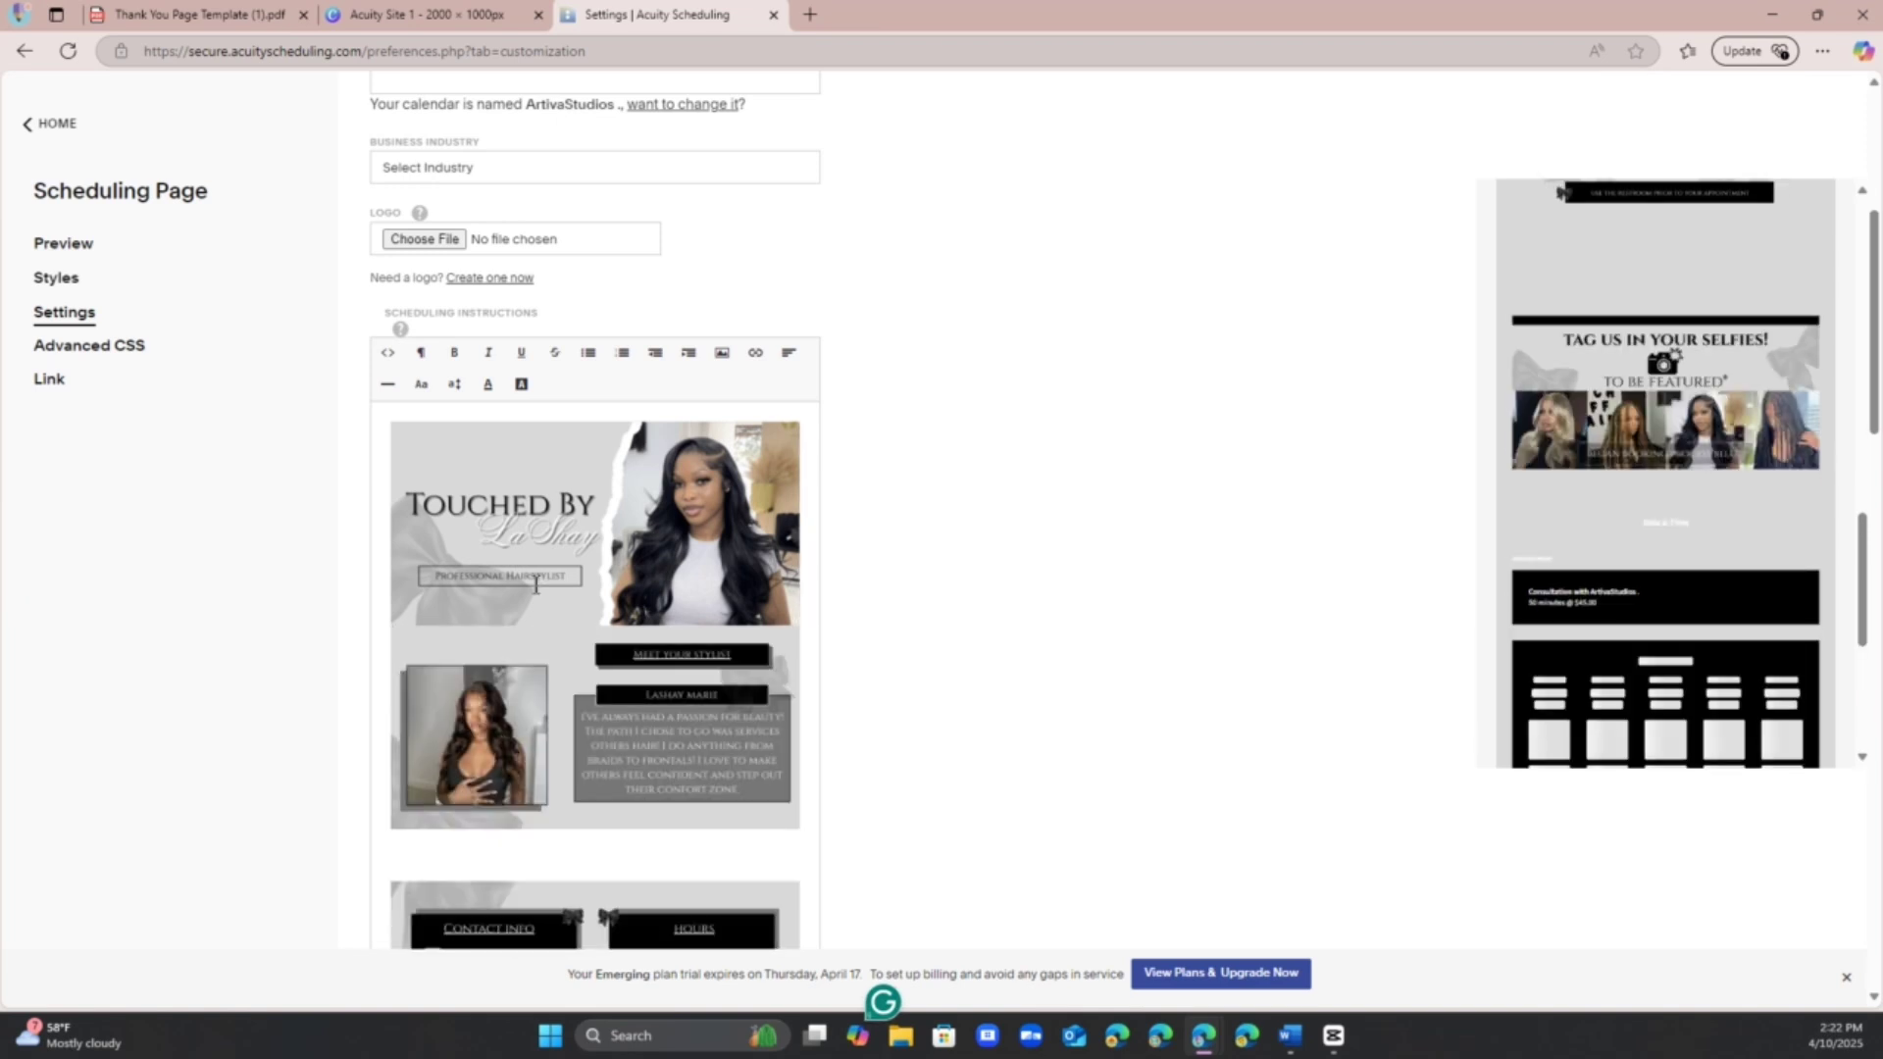
pyautogui.scroll(-1, 550, 717)
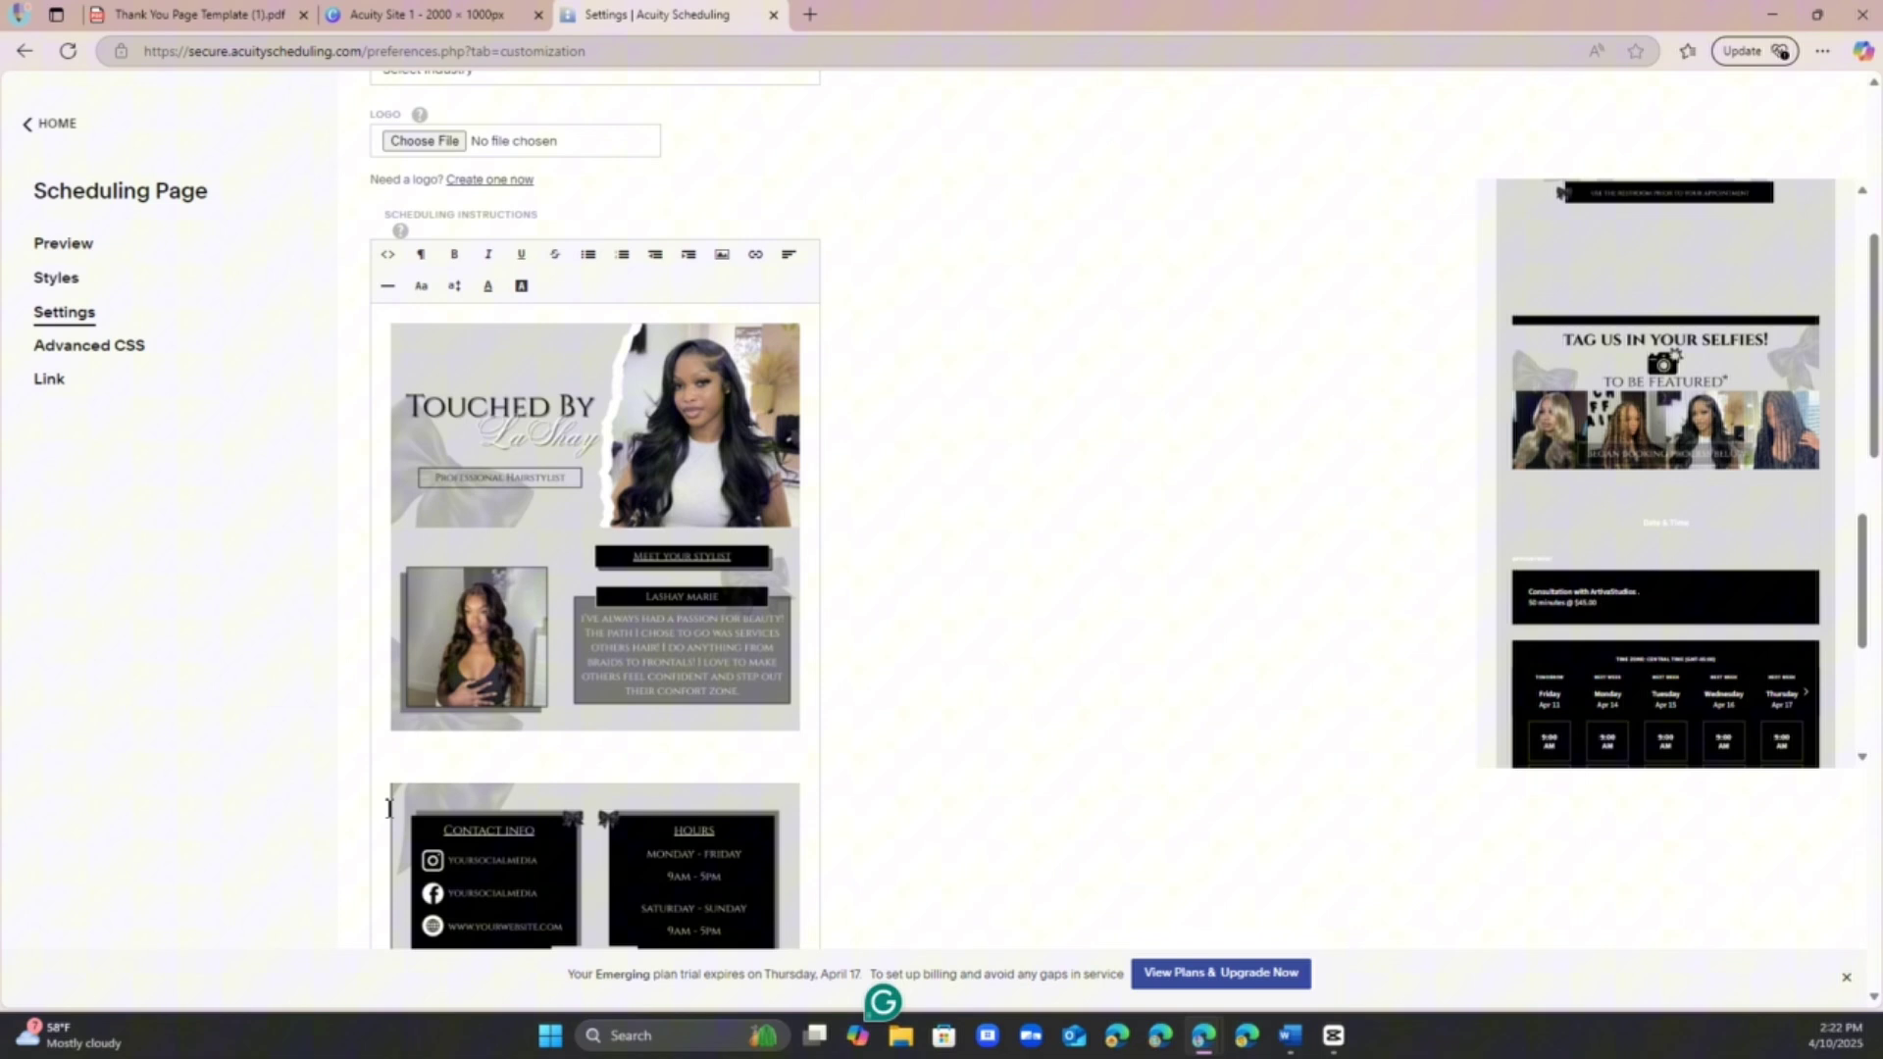
pyautogui.scroll(-5, 388, 808)
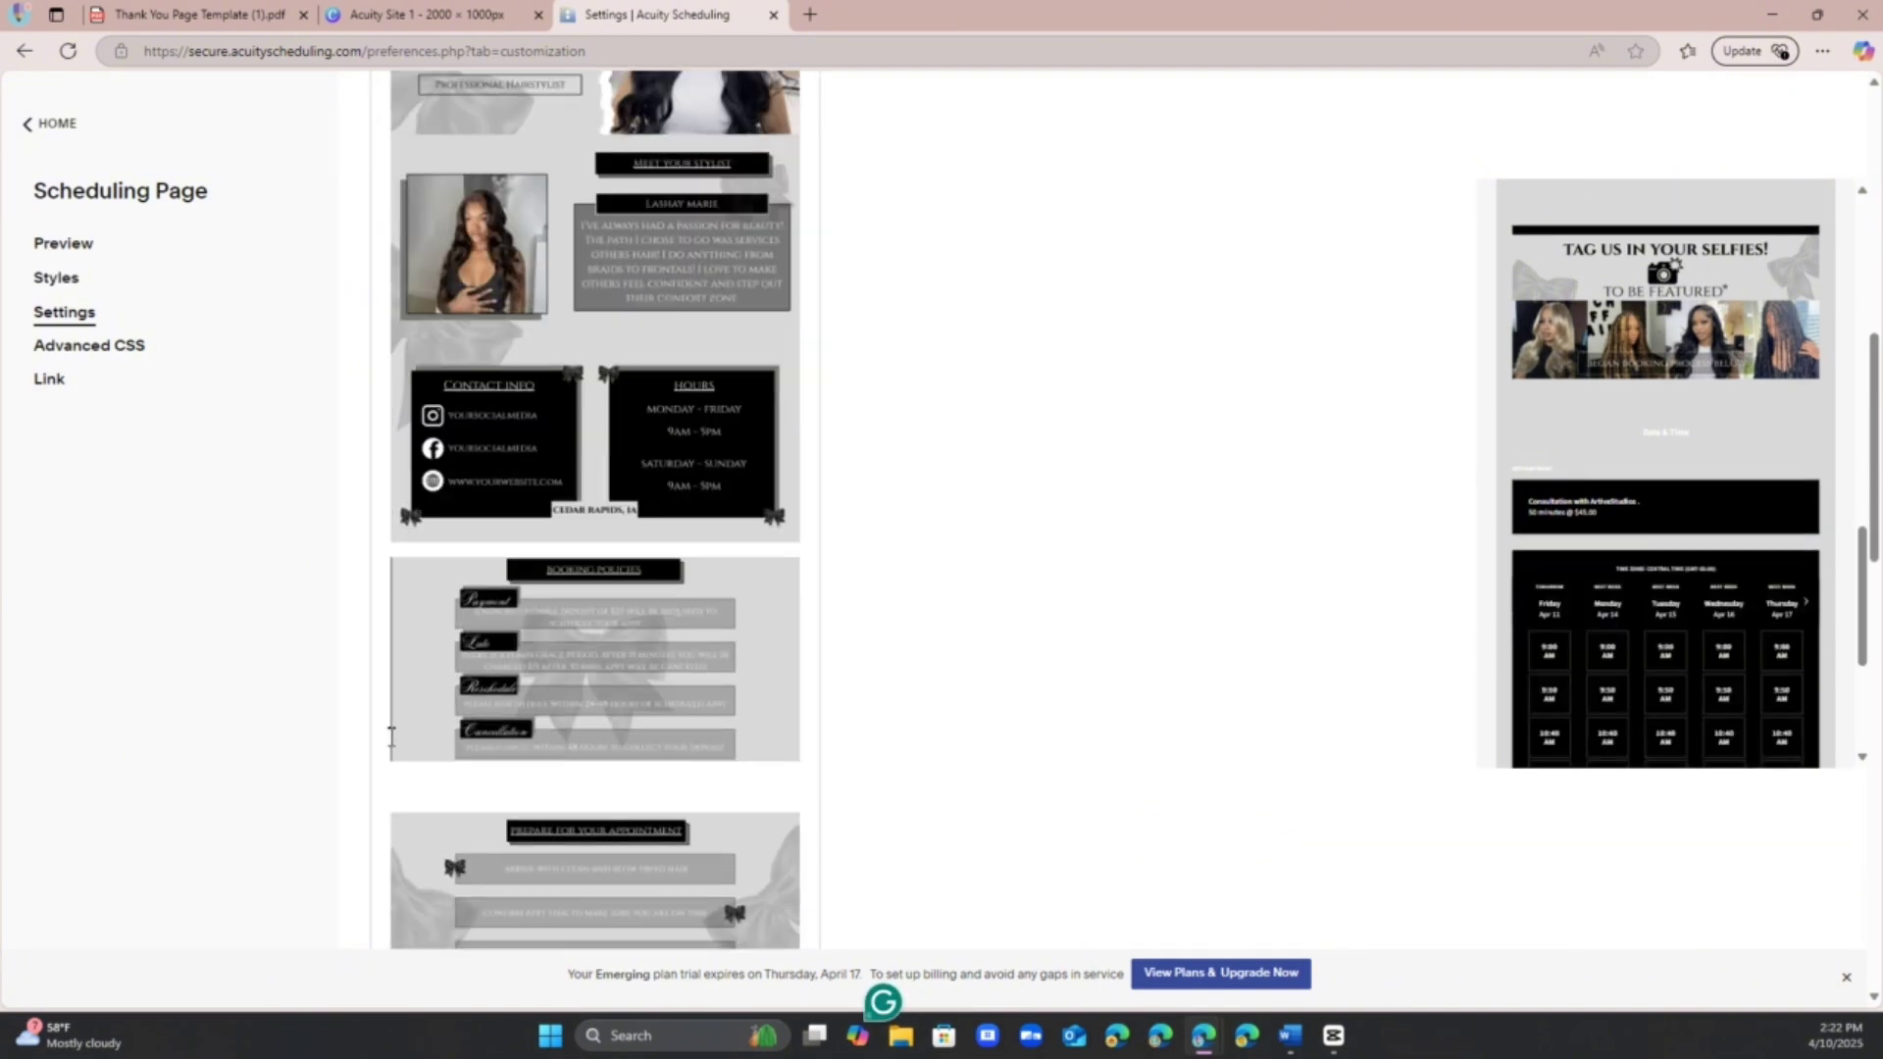
pyautogui.scroll(-5, 390, 748)
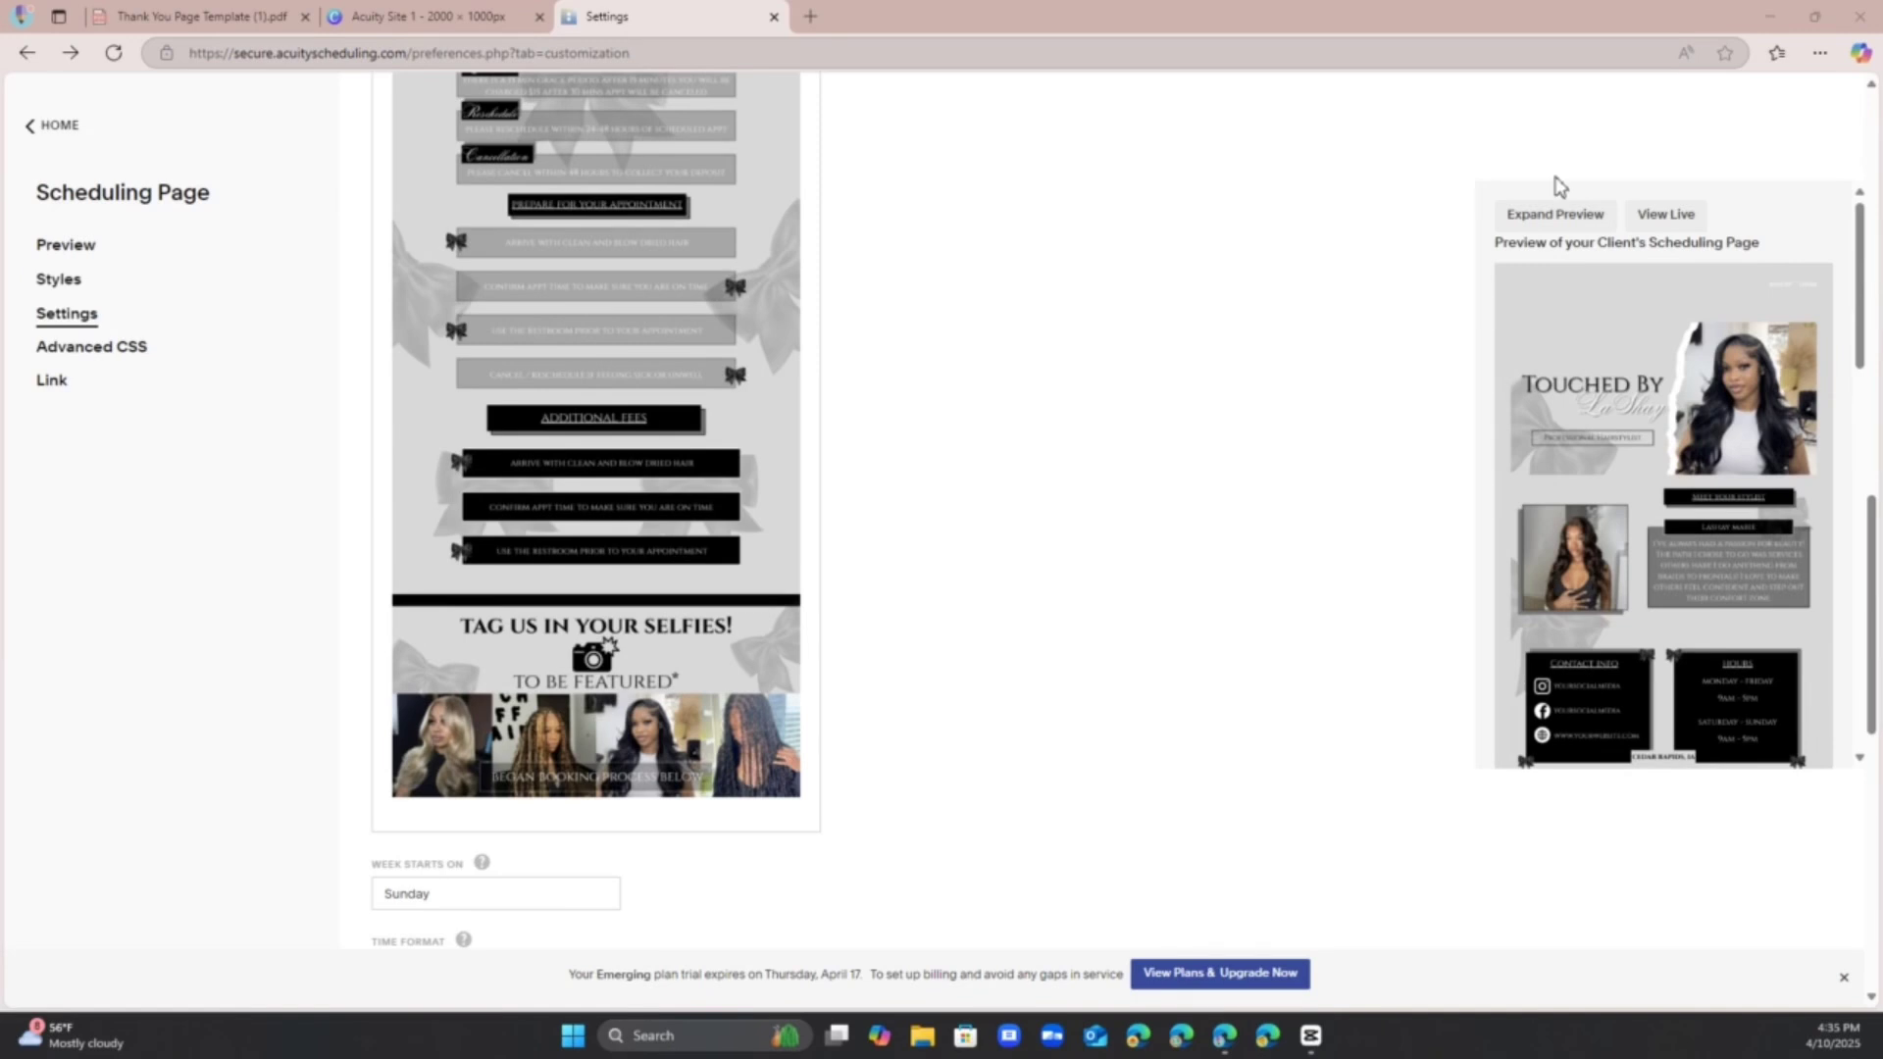
# Step: Scroll through the Settings page to review the stacked instruction images in the client preview
pyautogui.scroll(3, 767, 680)
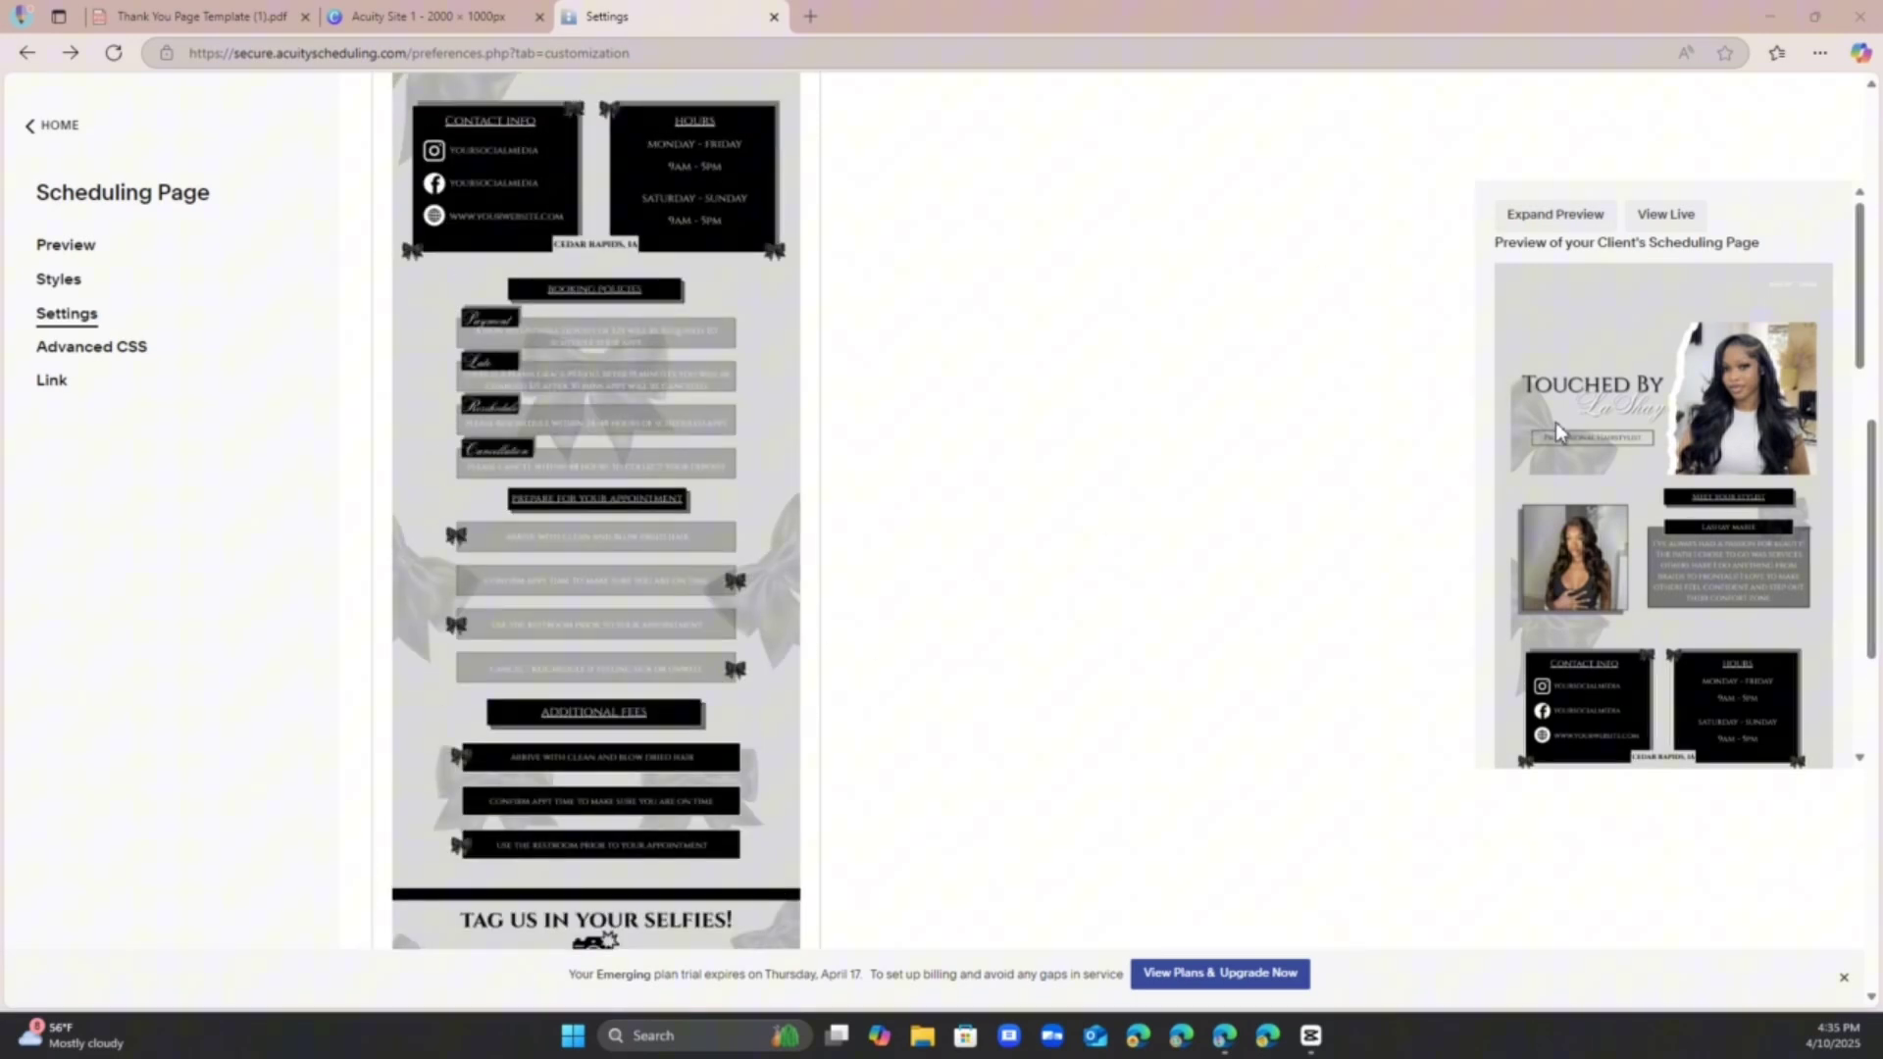
pyautogui.scroll(-1, 1569, 424)
pyautogui.scroll(-6, 1583, 424)
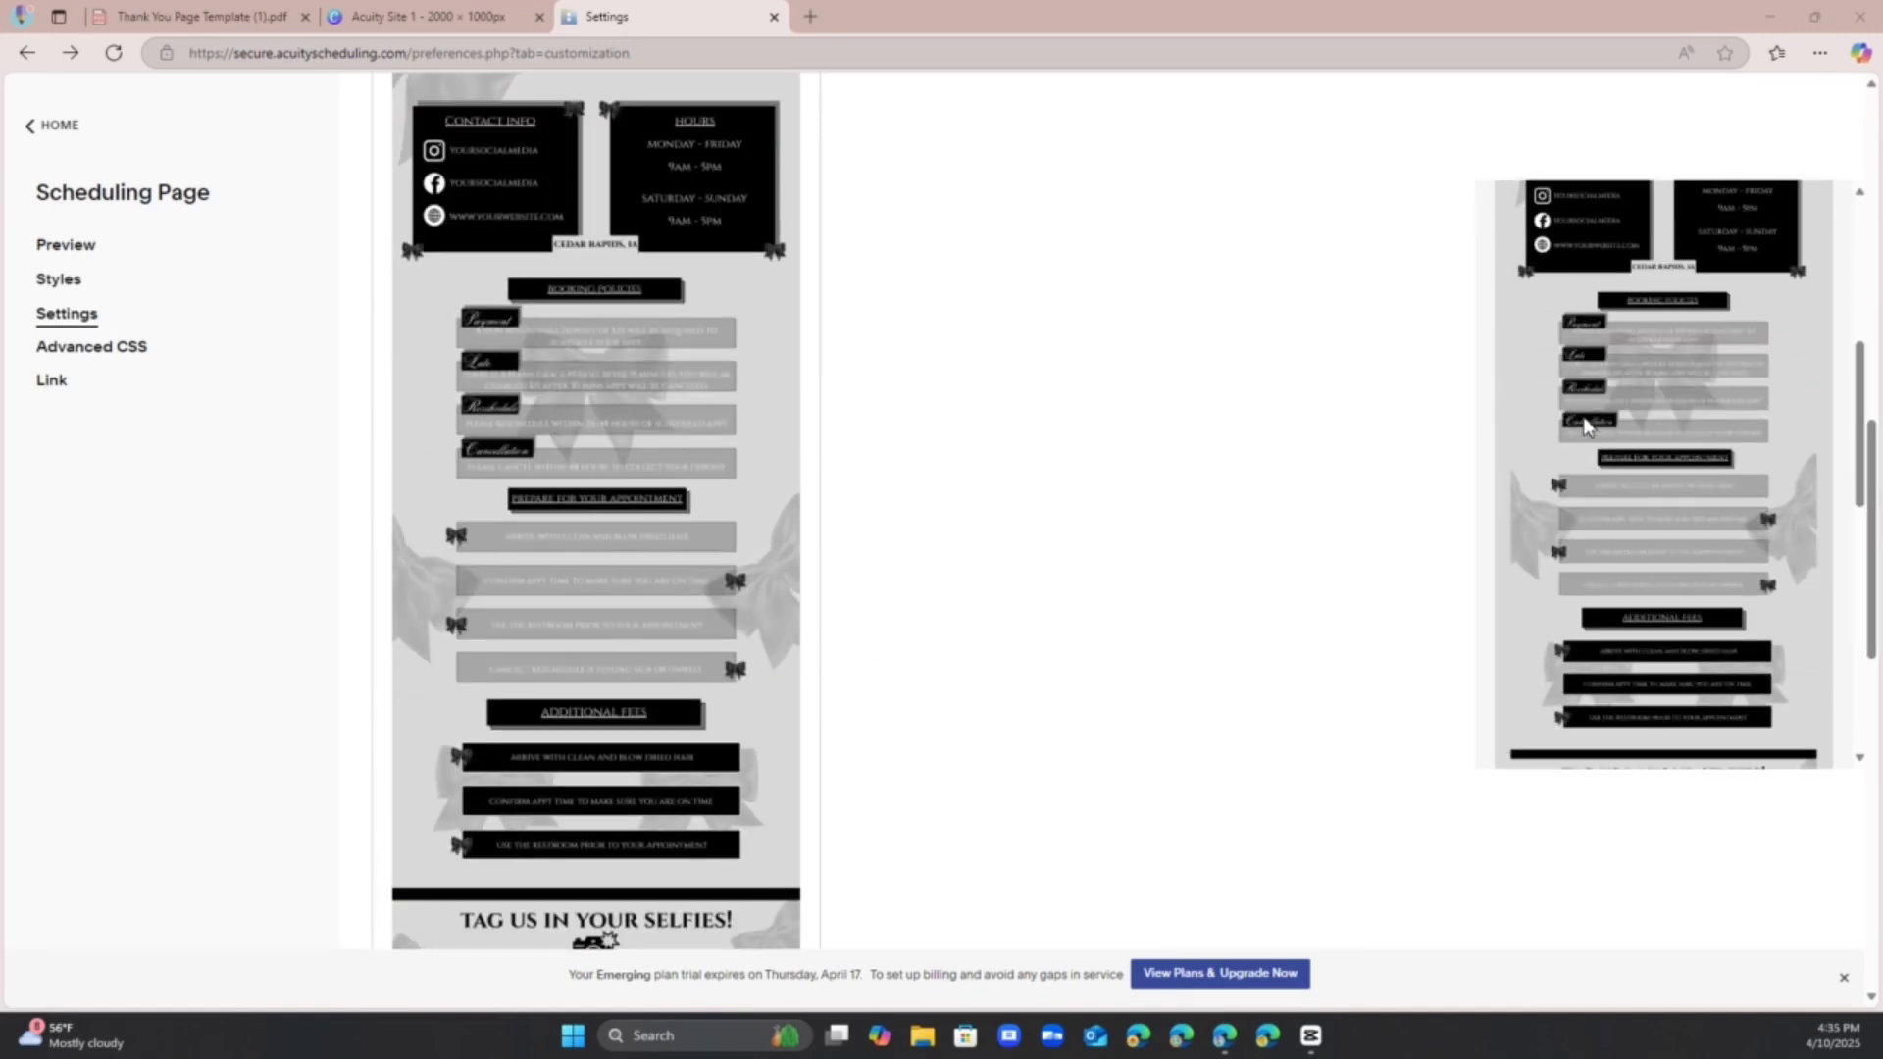
pyautogui.scroll(4, 1584, 424)
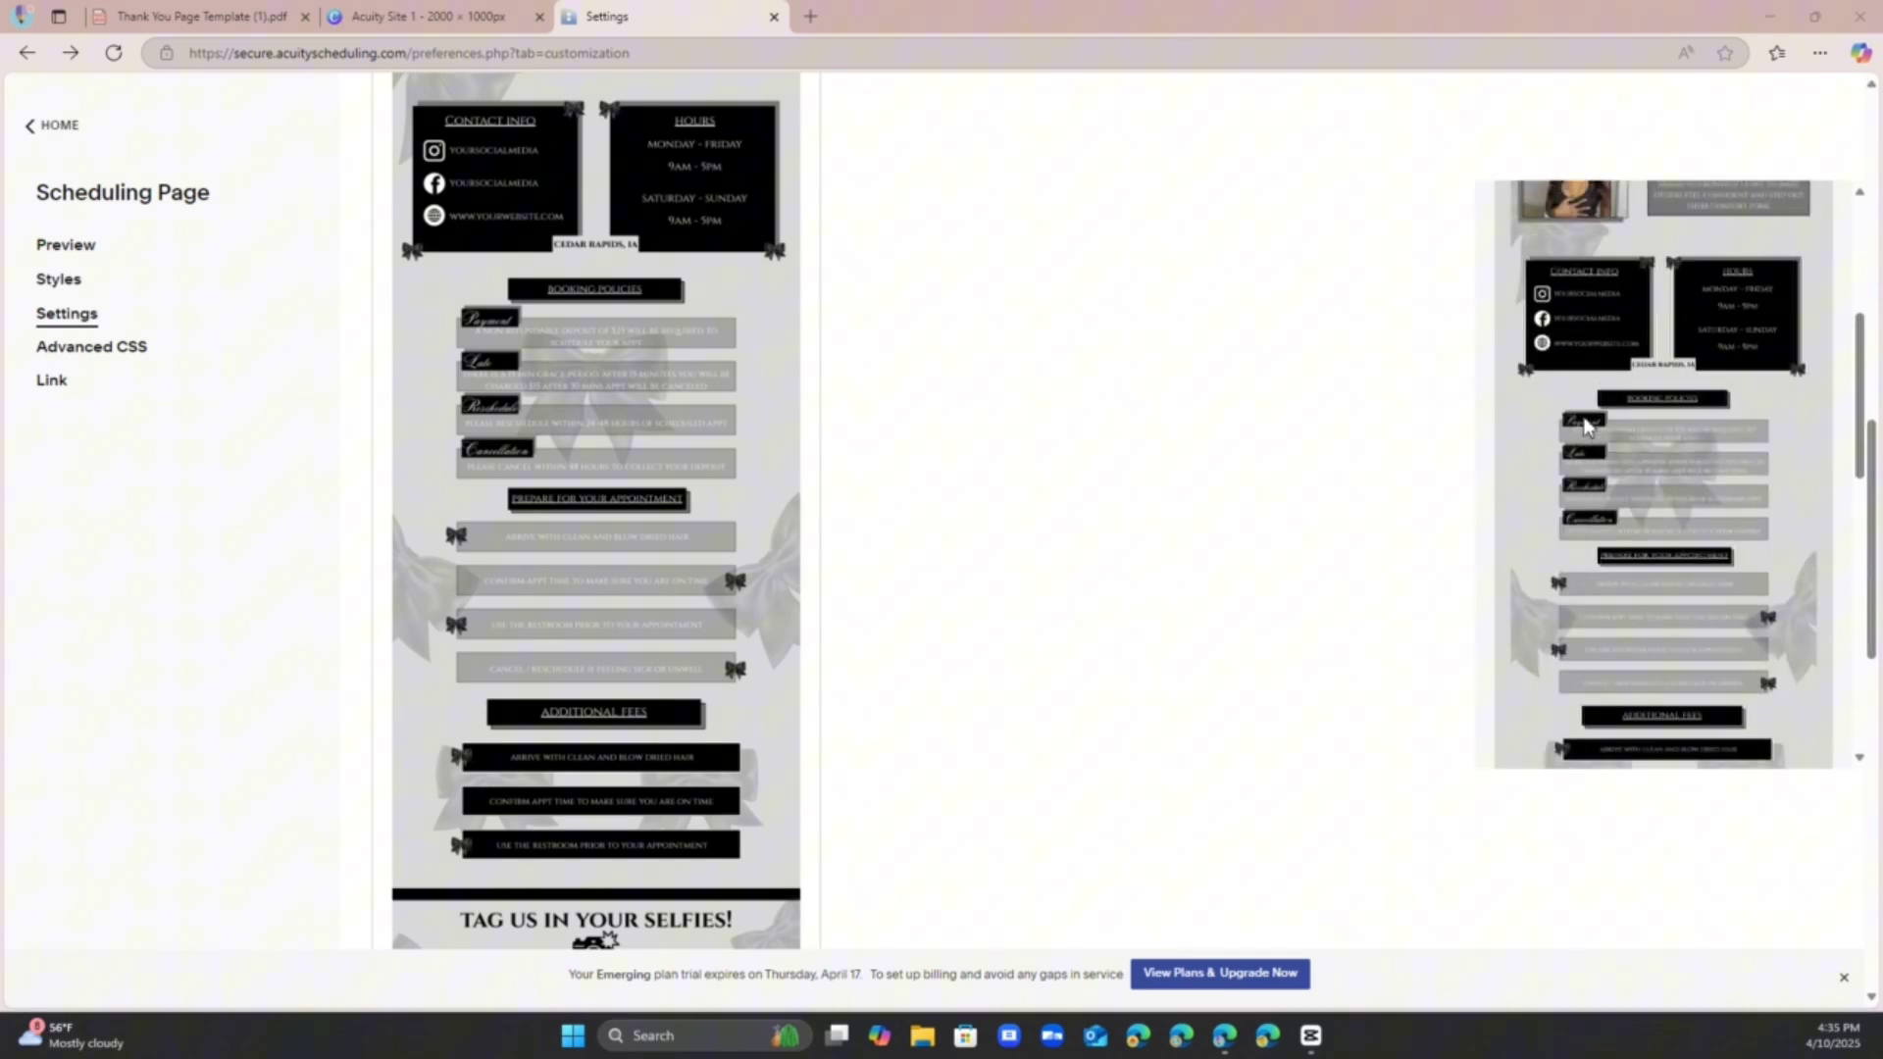
pyautogui.scroll(1, 1586, 425)
pyautogui.scroll(3, 1586, 372)
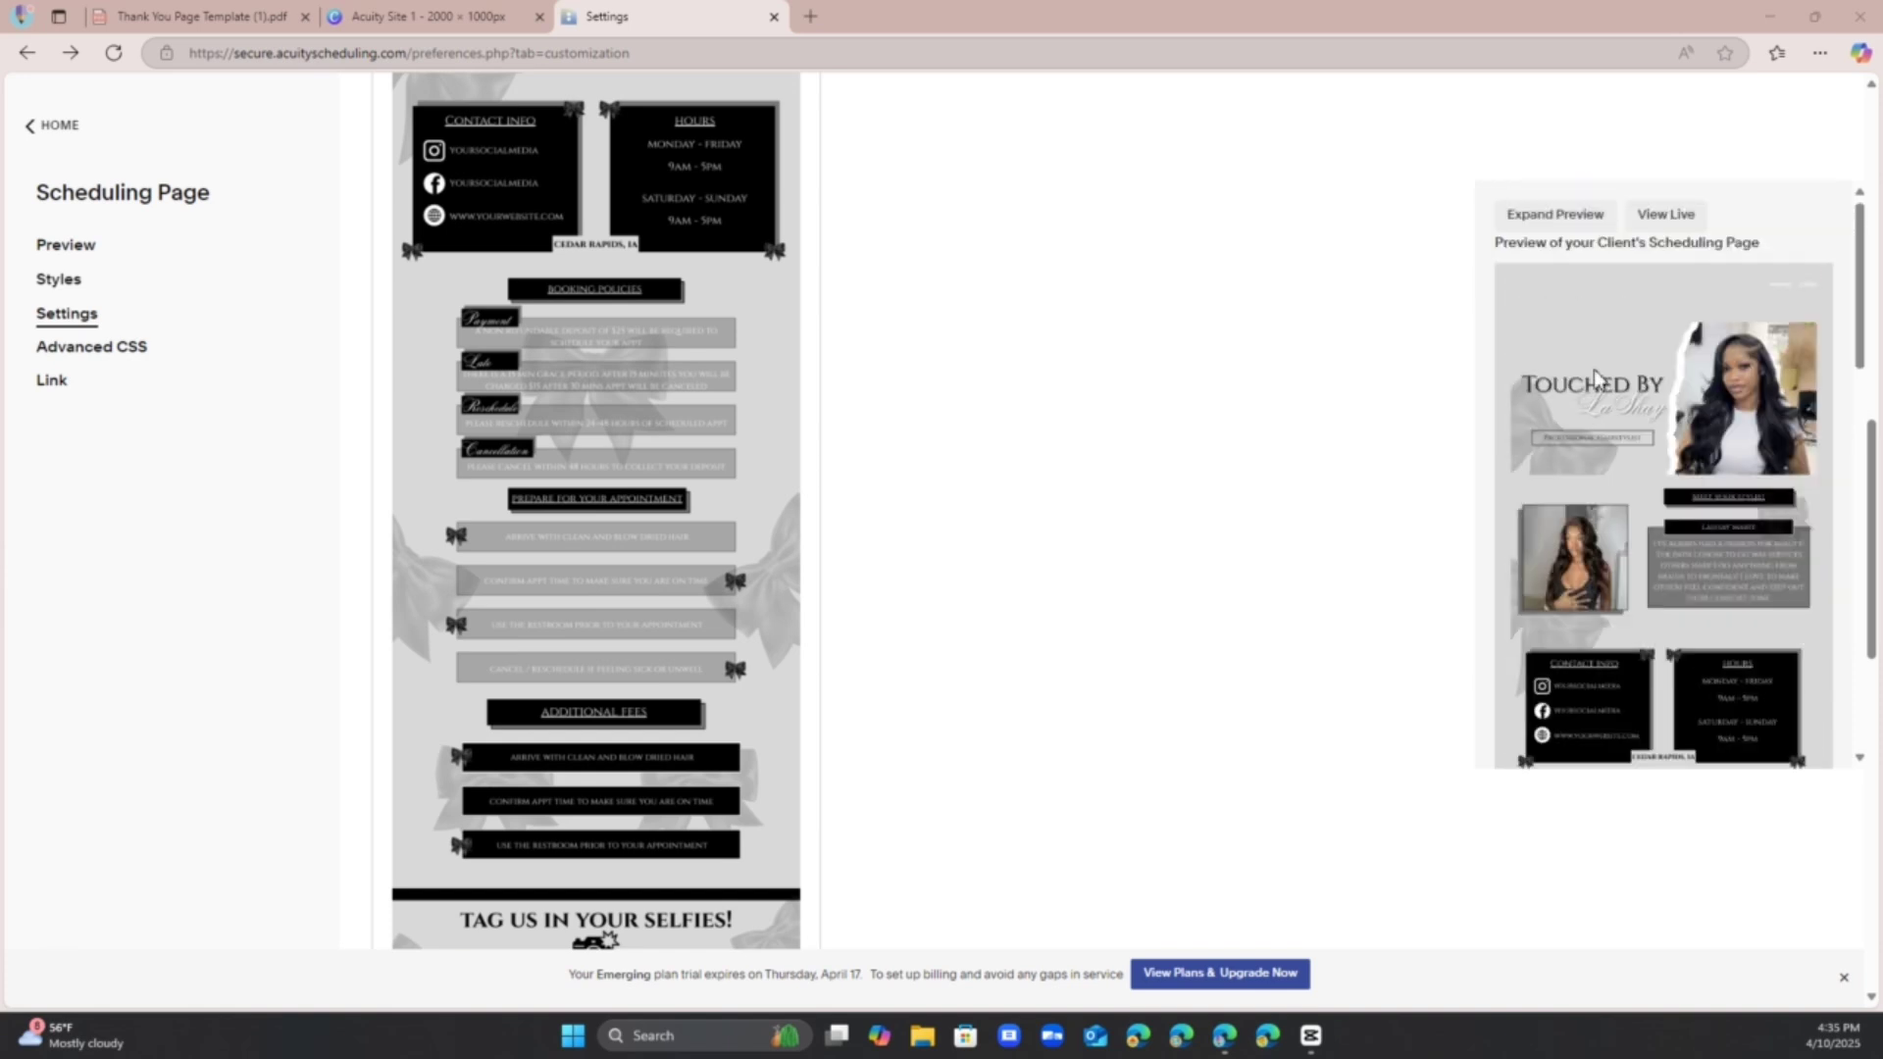
pyautogui.scroll(-15, 622, 559)
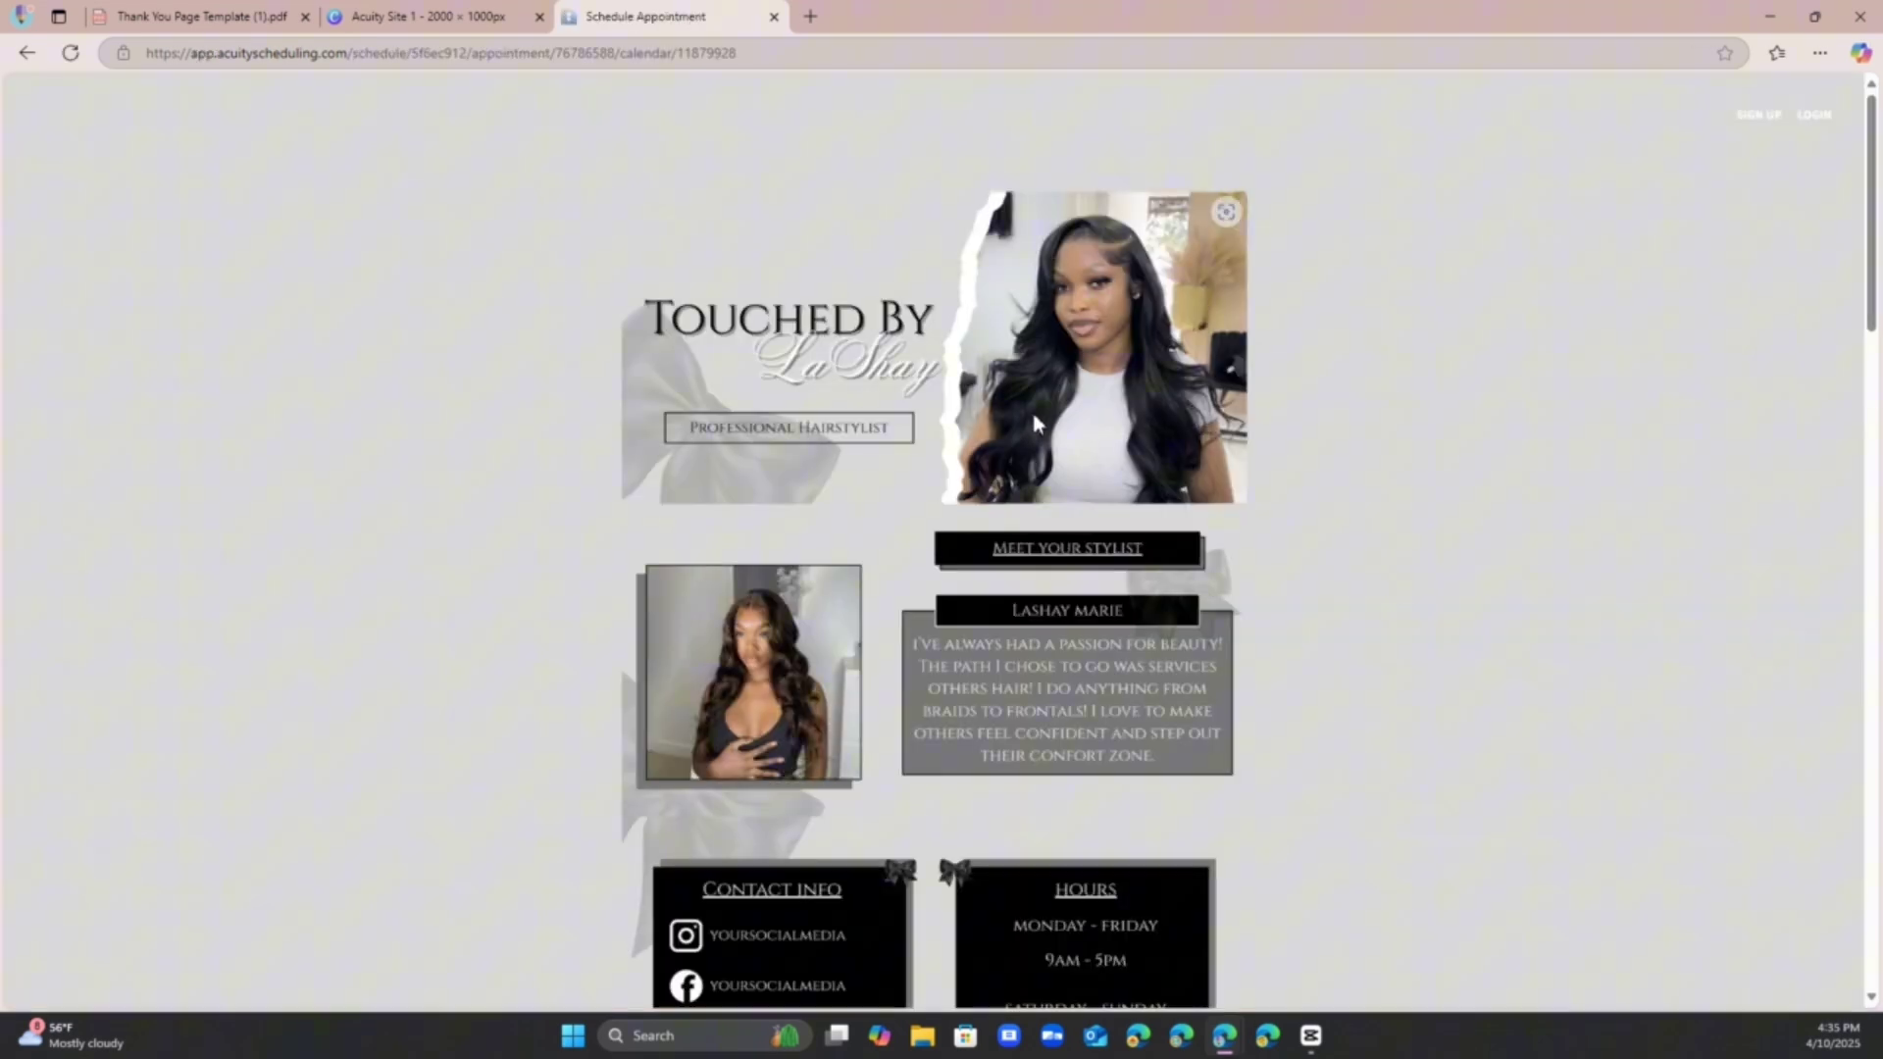
# Step: Scroll the live booking page from the title header to Date & Time, then back up
pyautogui.scroll(-3, 1035, 421)
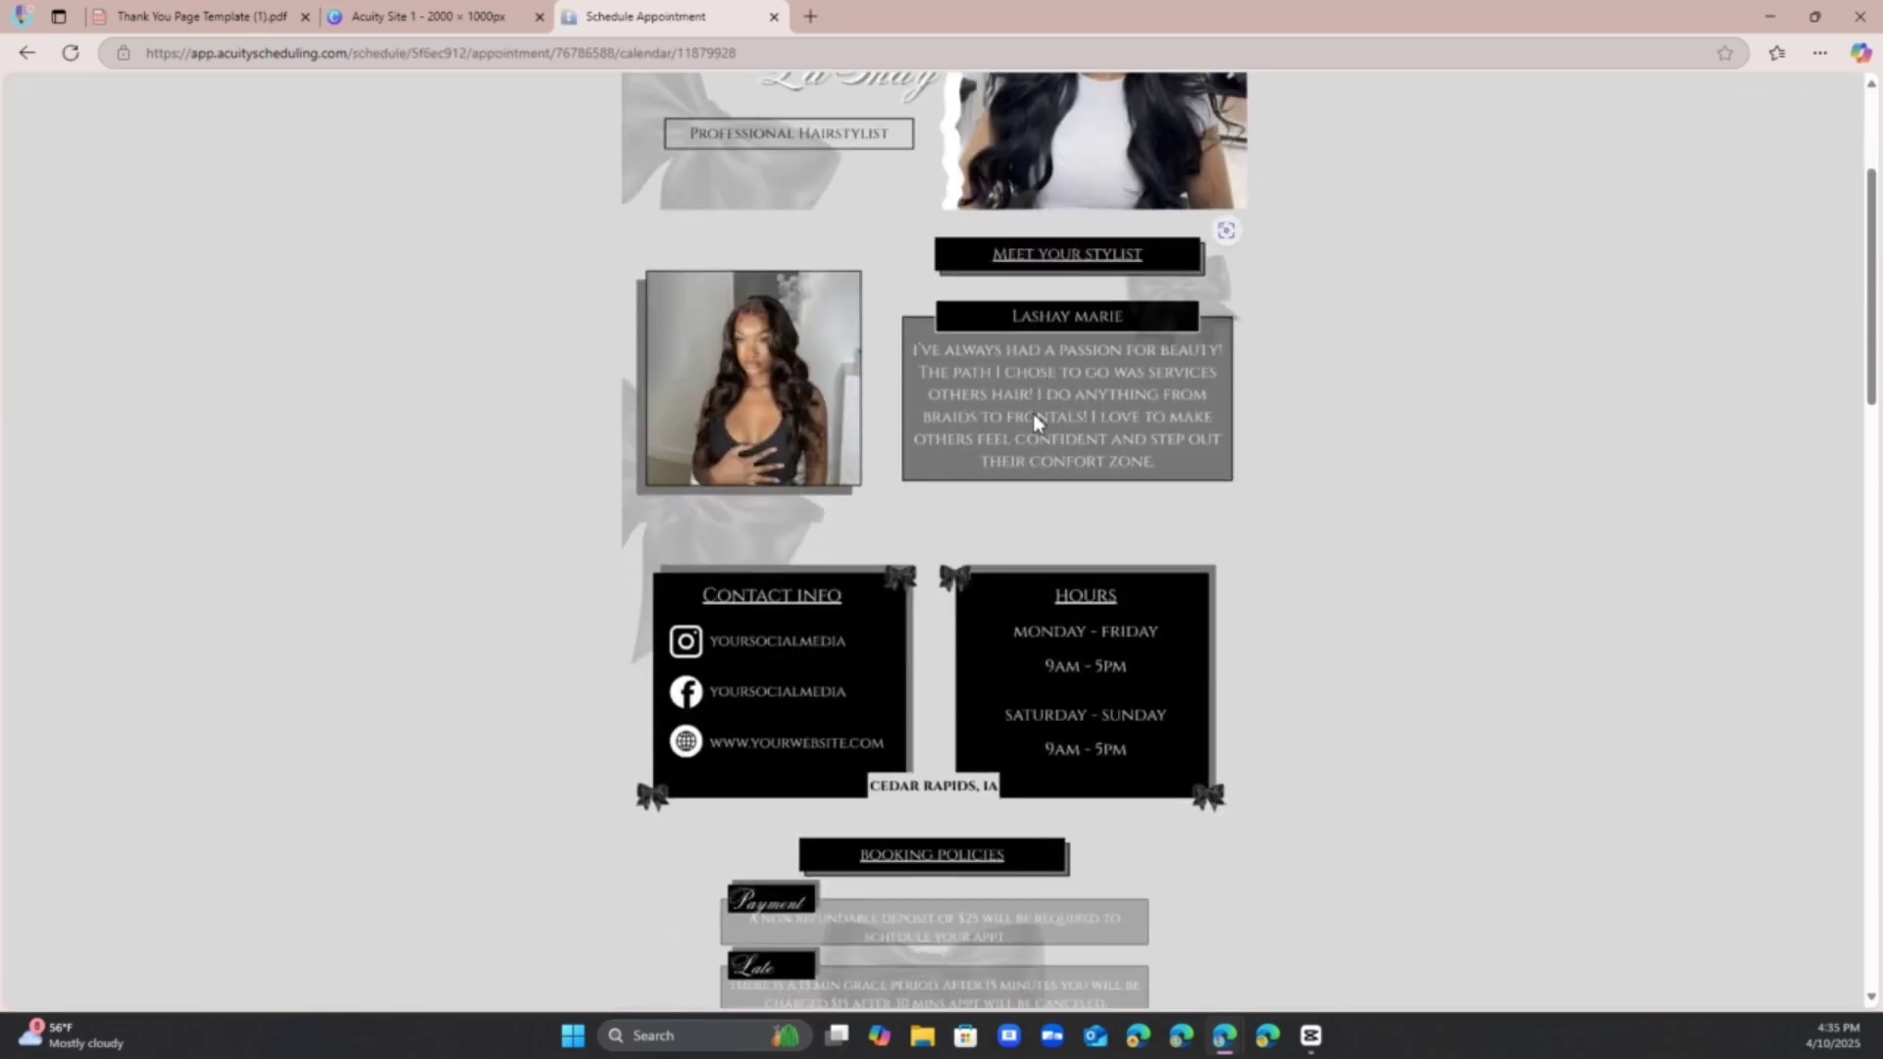
pyautogui.scroll(-5, 1033, 414)
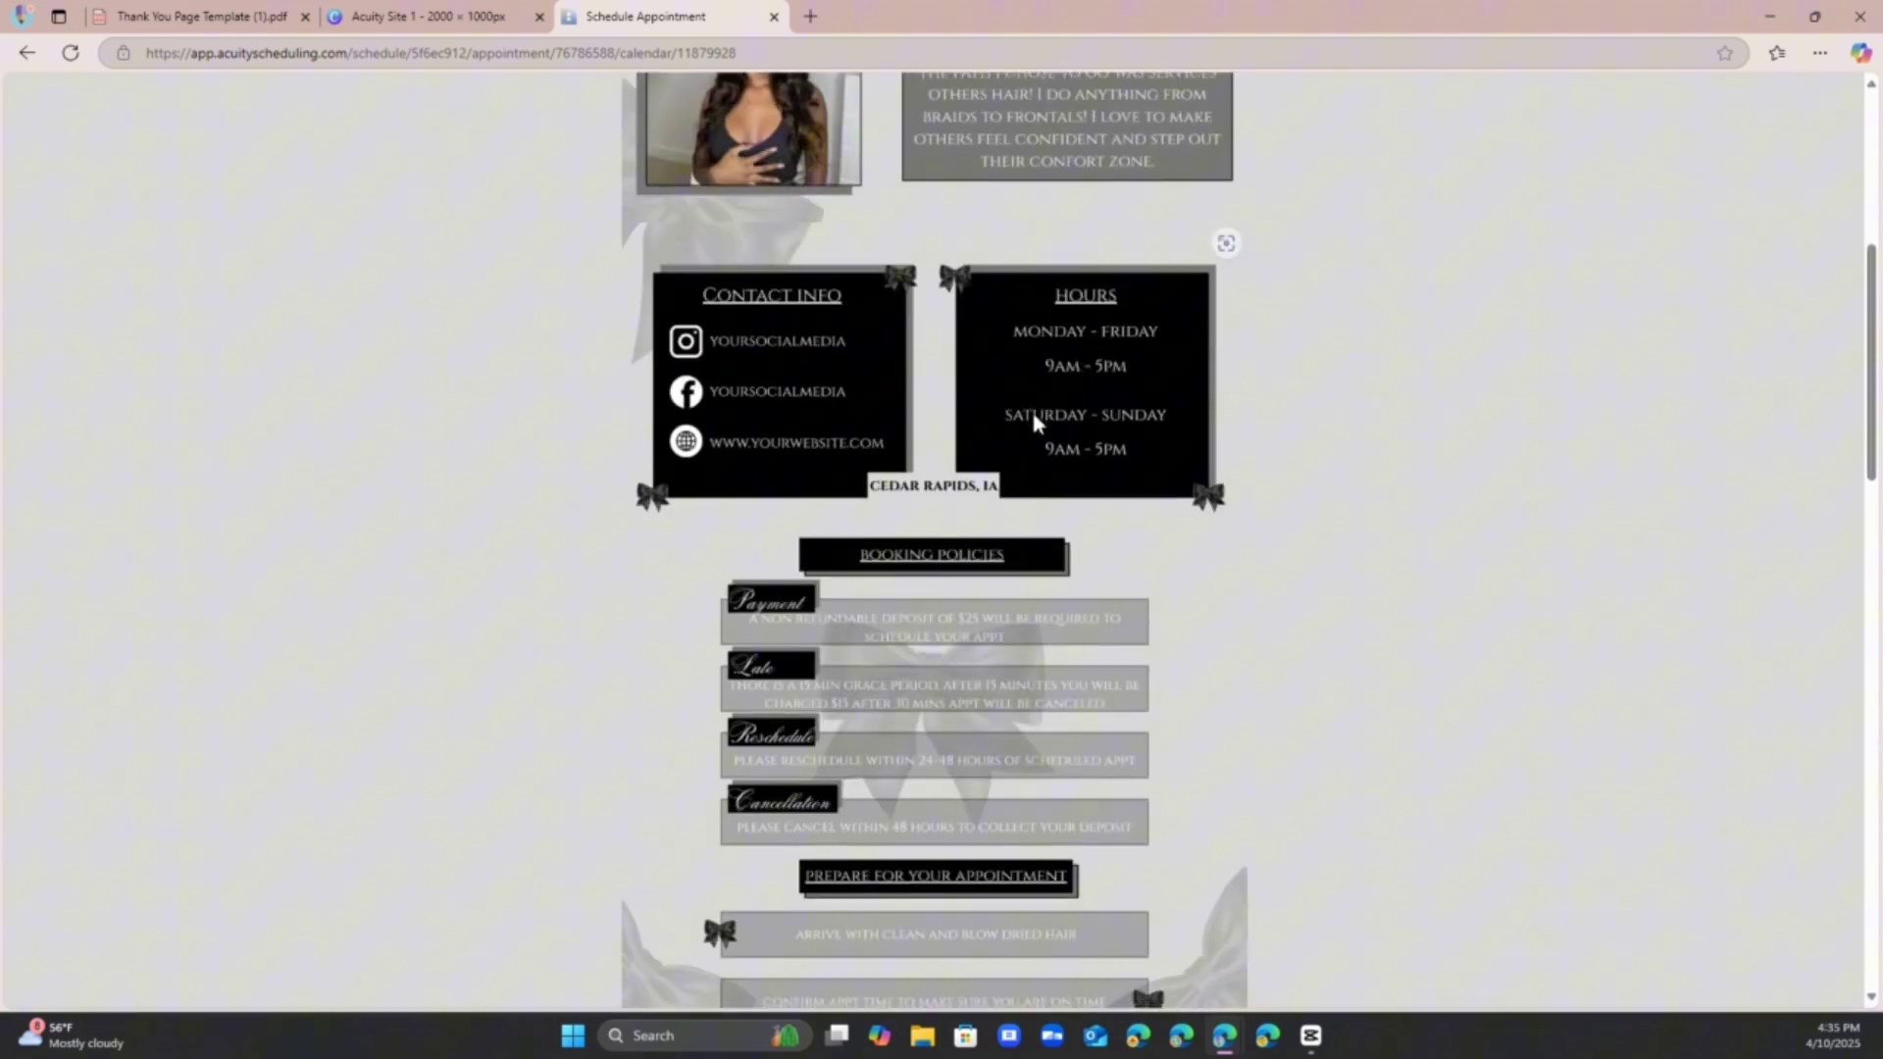
pyautogui.scroll(-4, 1033, 414)
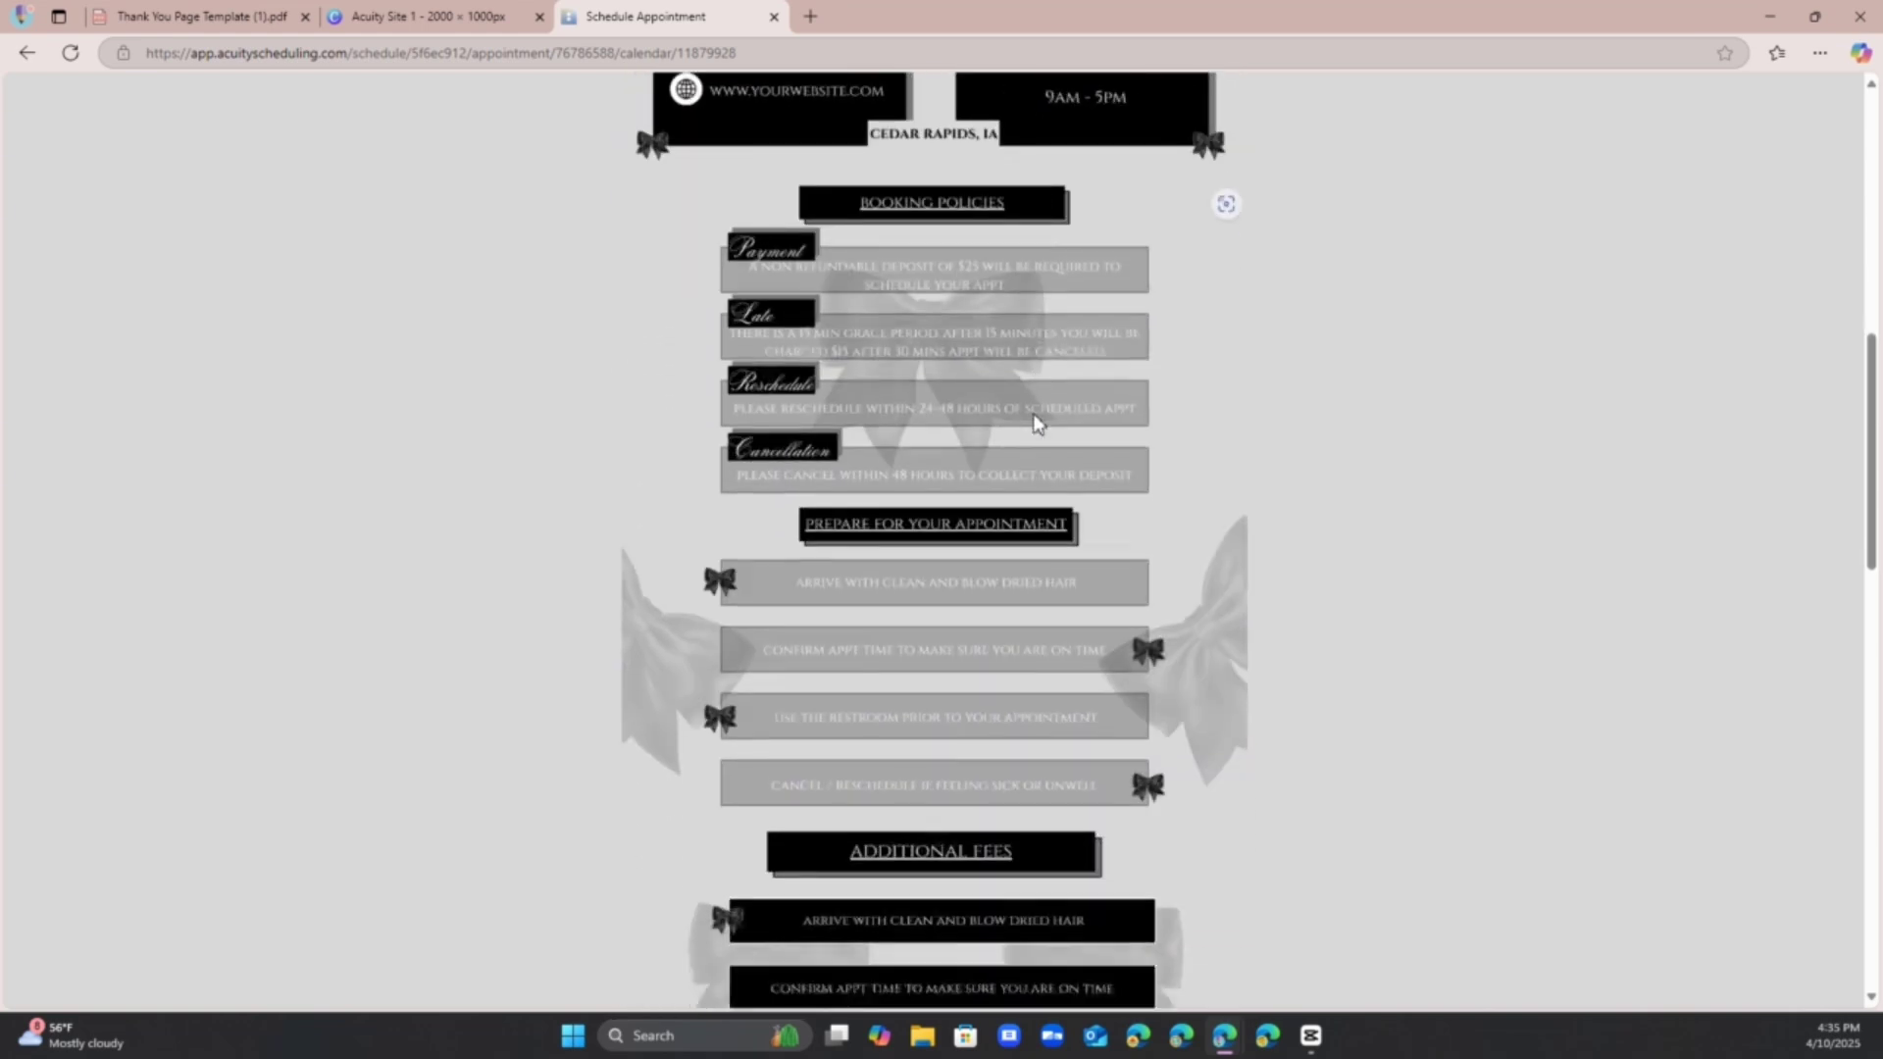
pyautogui.scroll(-3, 1032, 414)
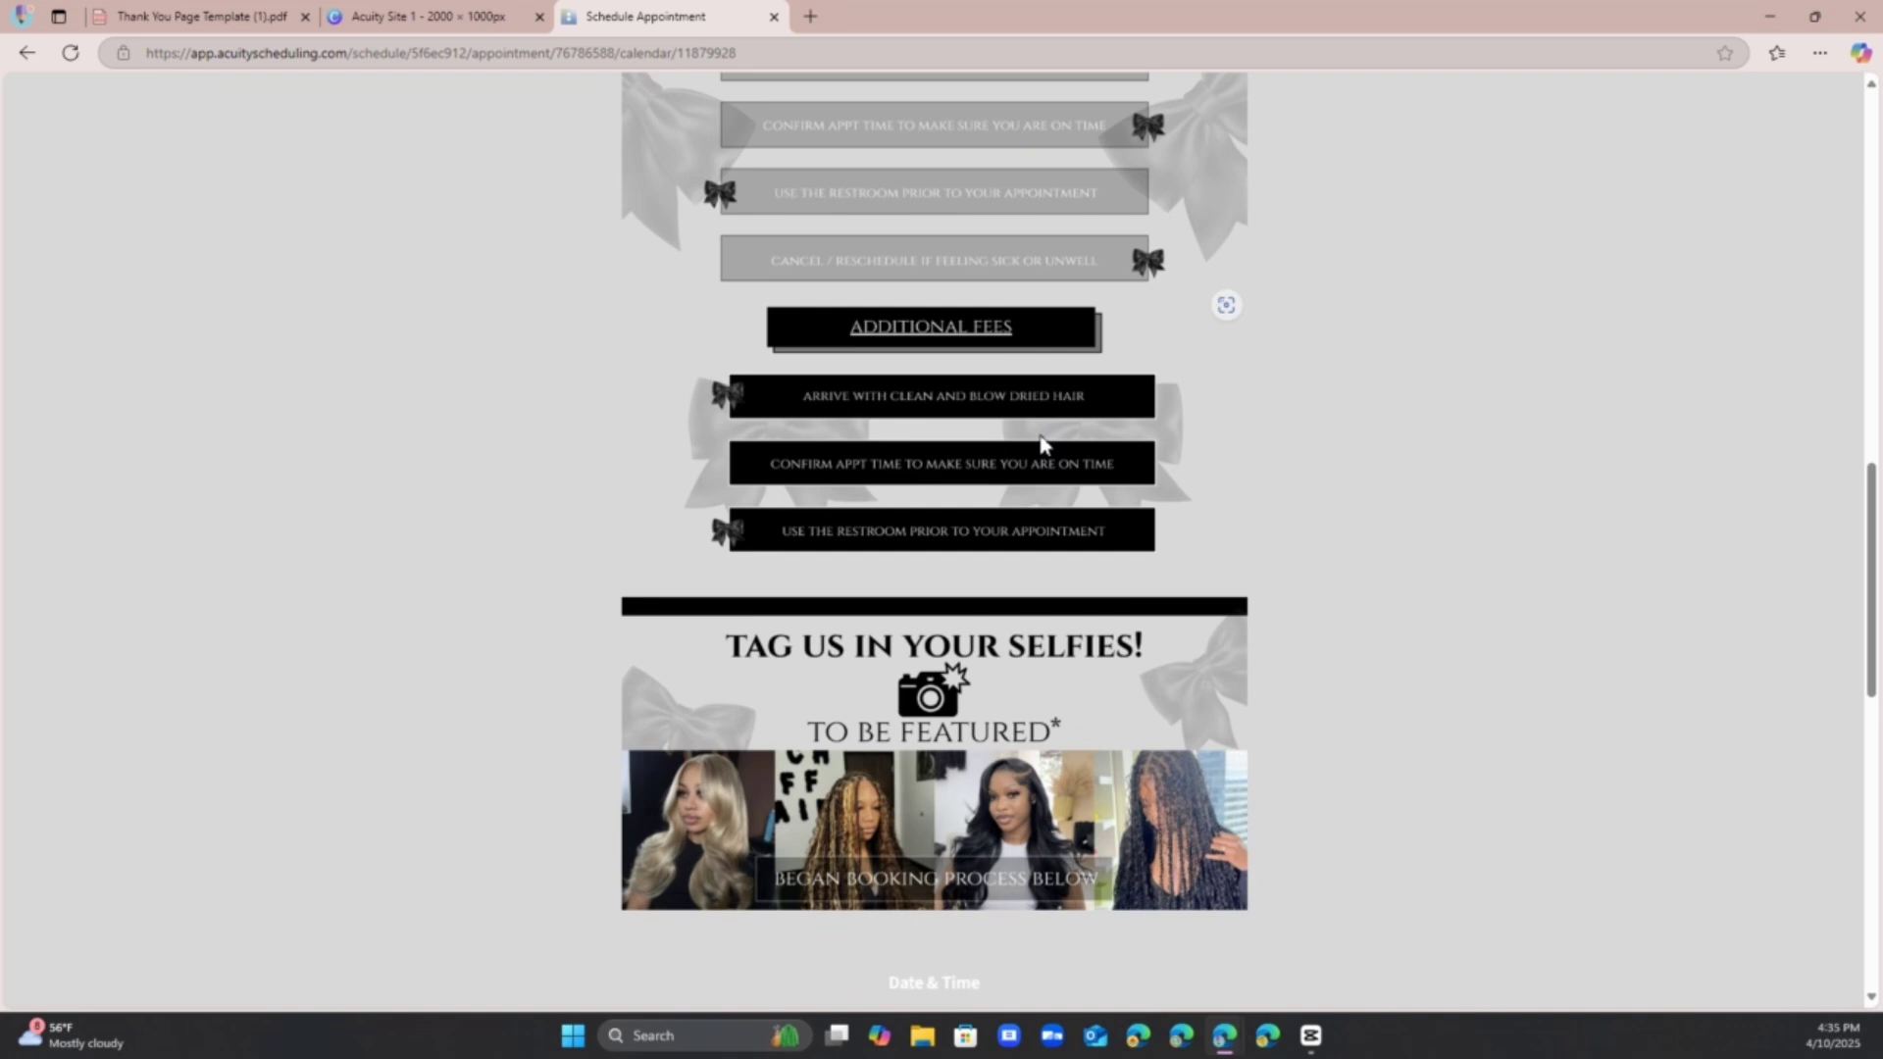
pyautogui.scroll(3, 1042, 443)
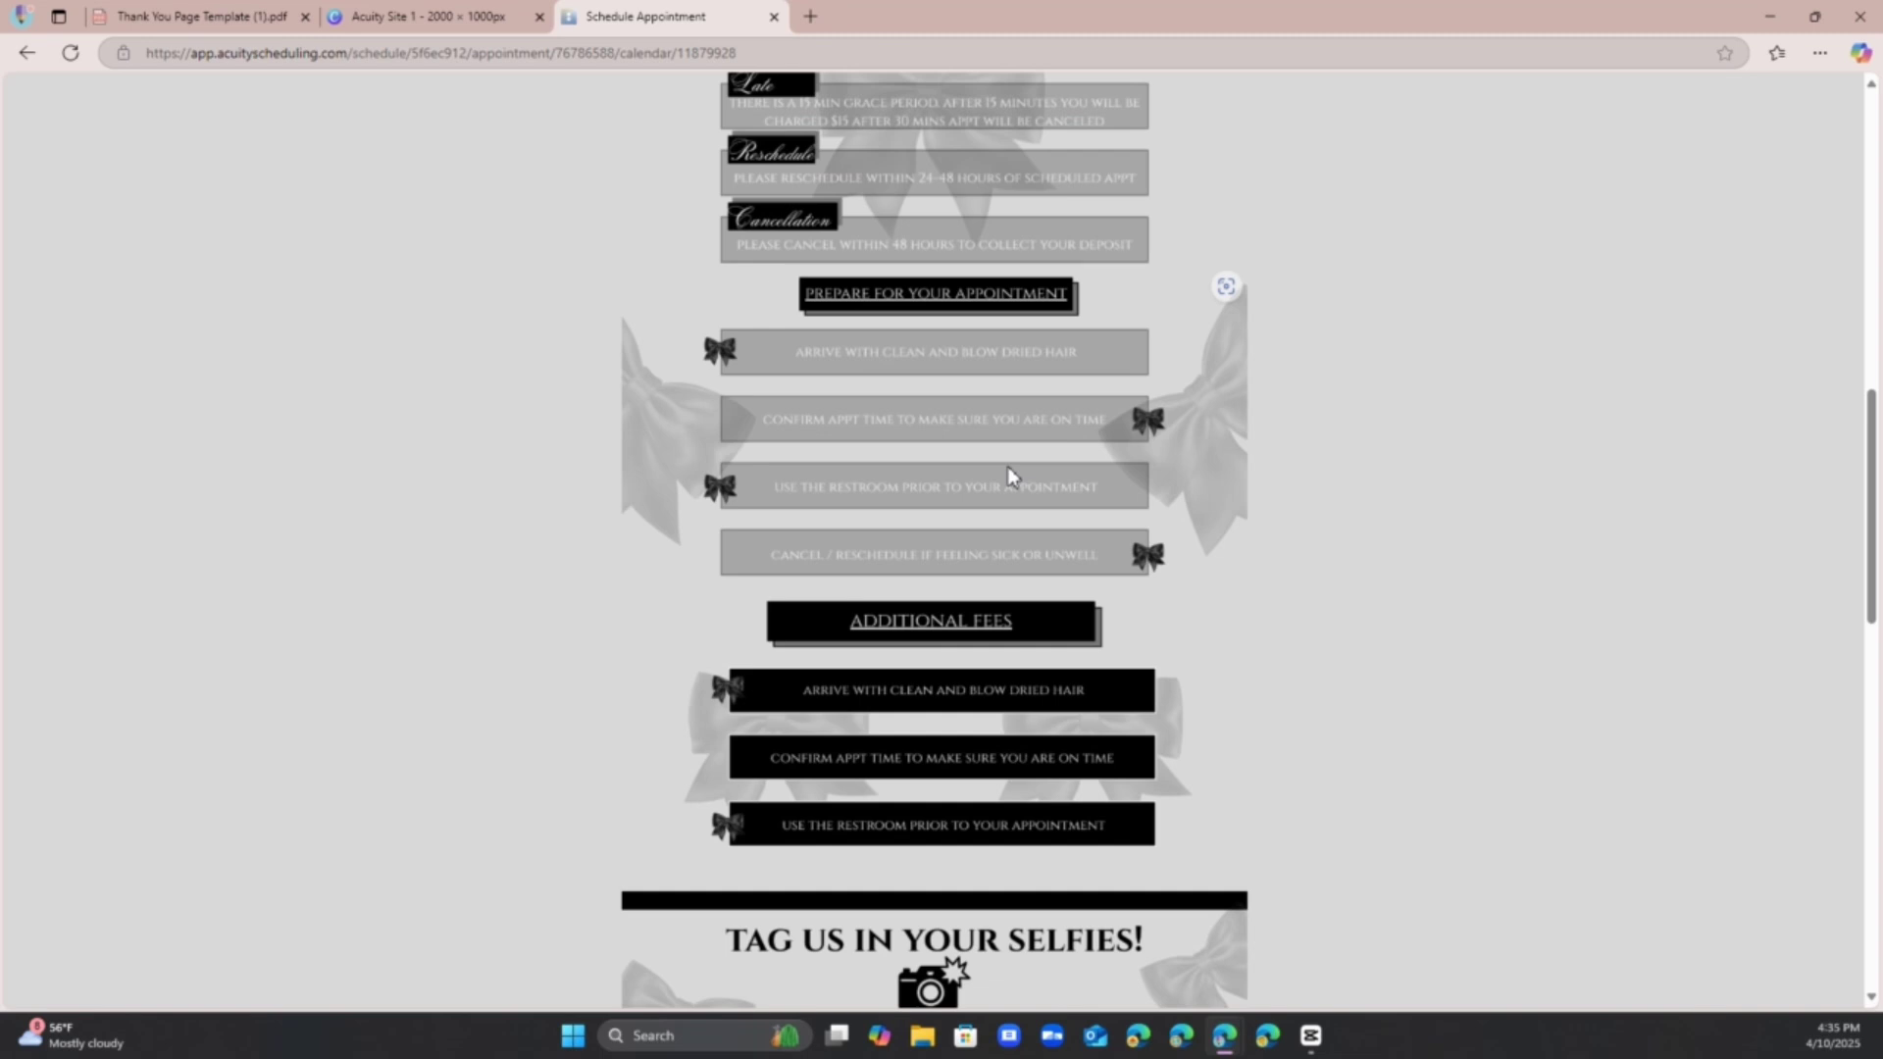
pyautogui.scroll(12, 1008, 466)
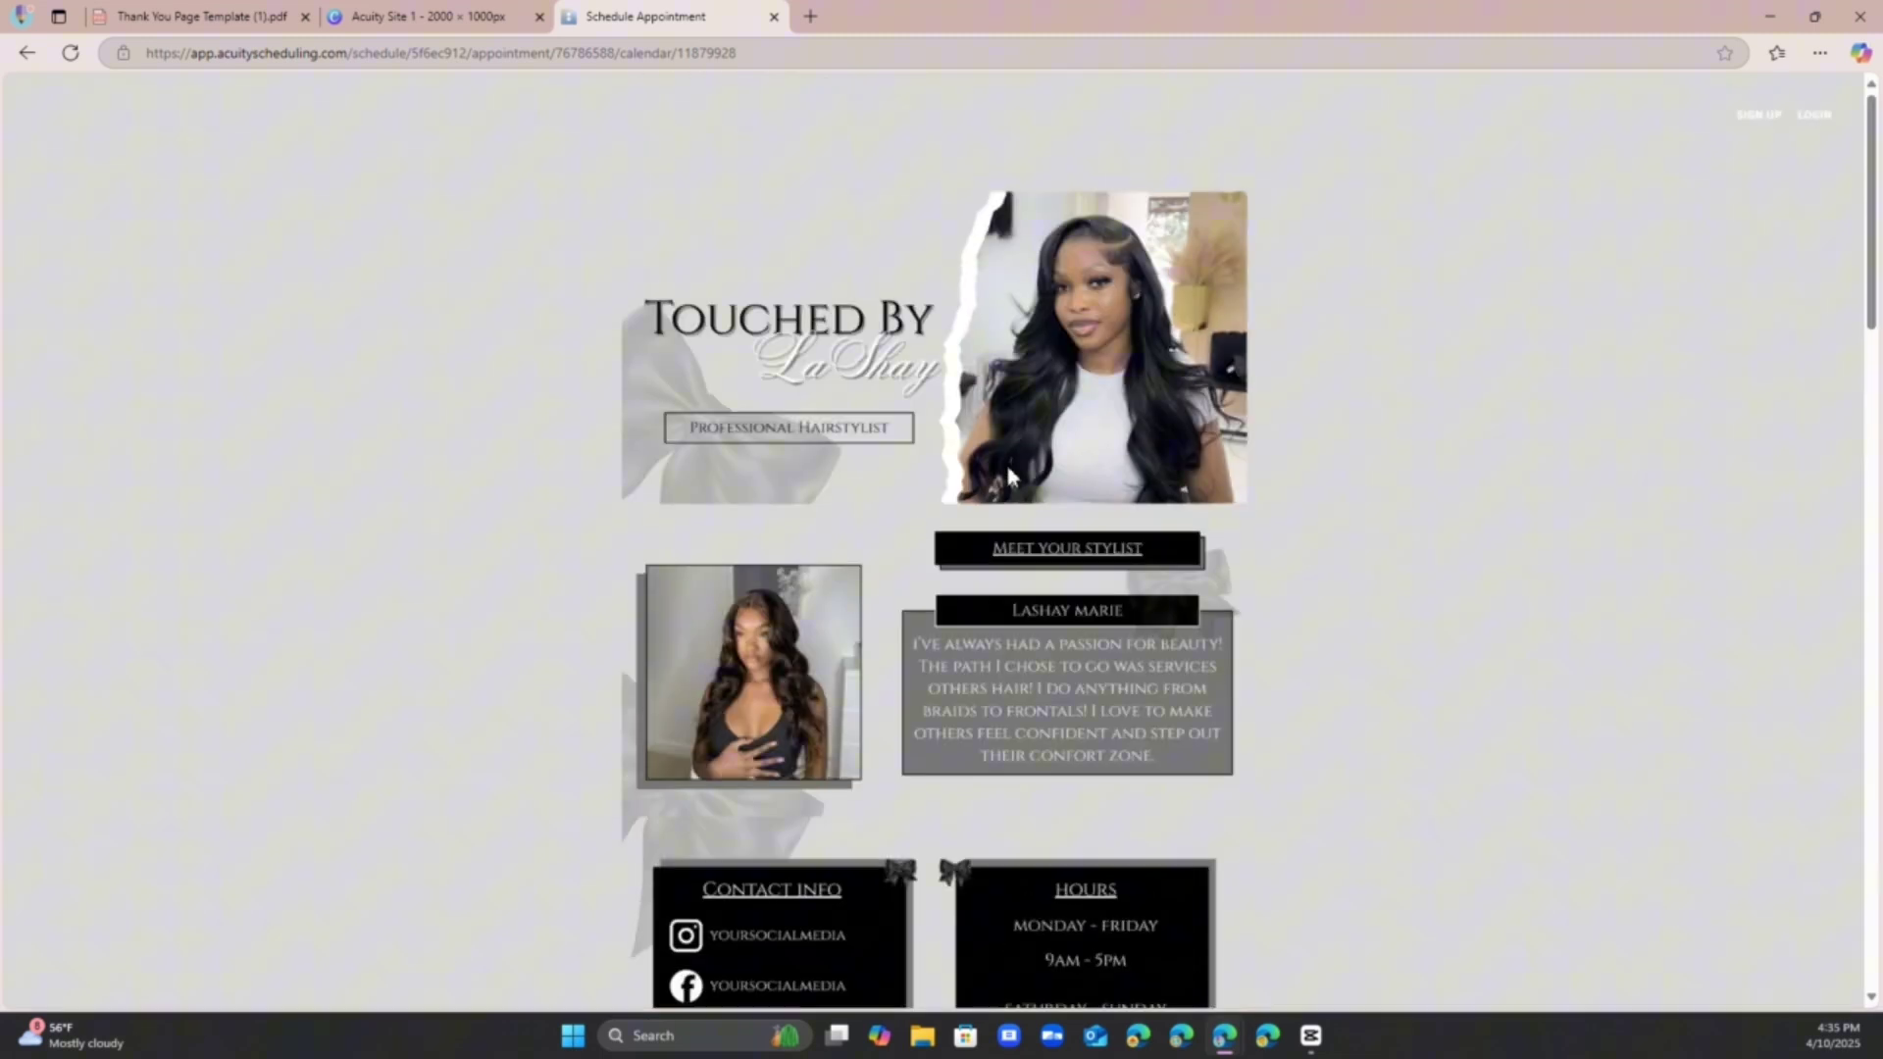